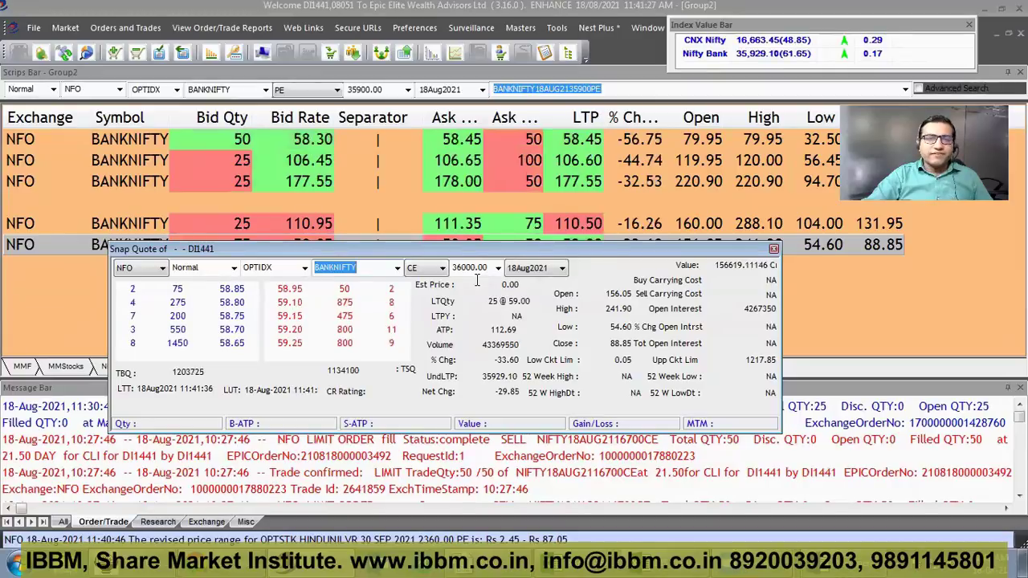
# Review the market depth of the BANKNIFTY 36000 CE option in its snap quote and close the quote.
pyautogui.click(773, 250)
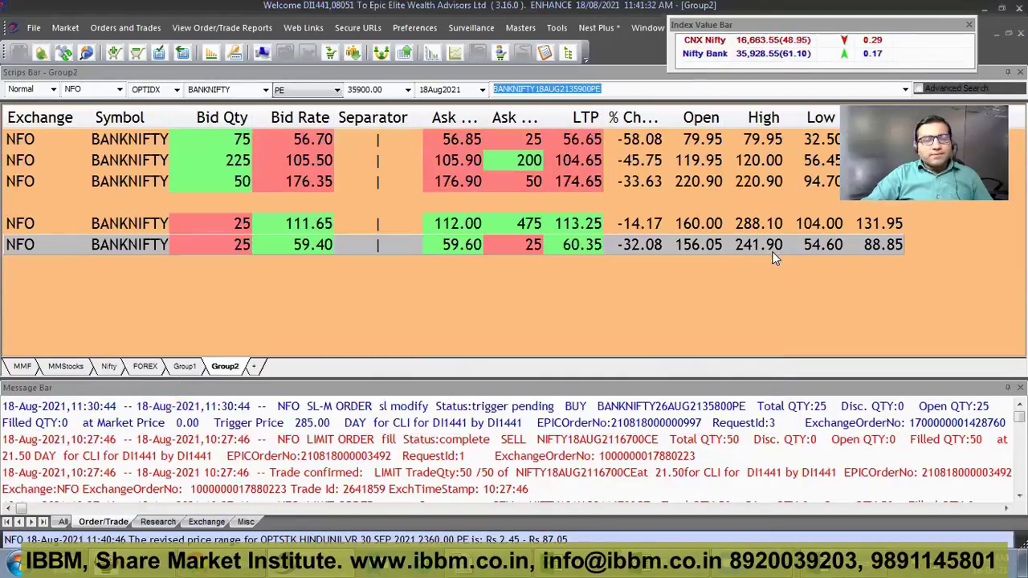
pyautogui.doubleClick(487, 241)
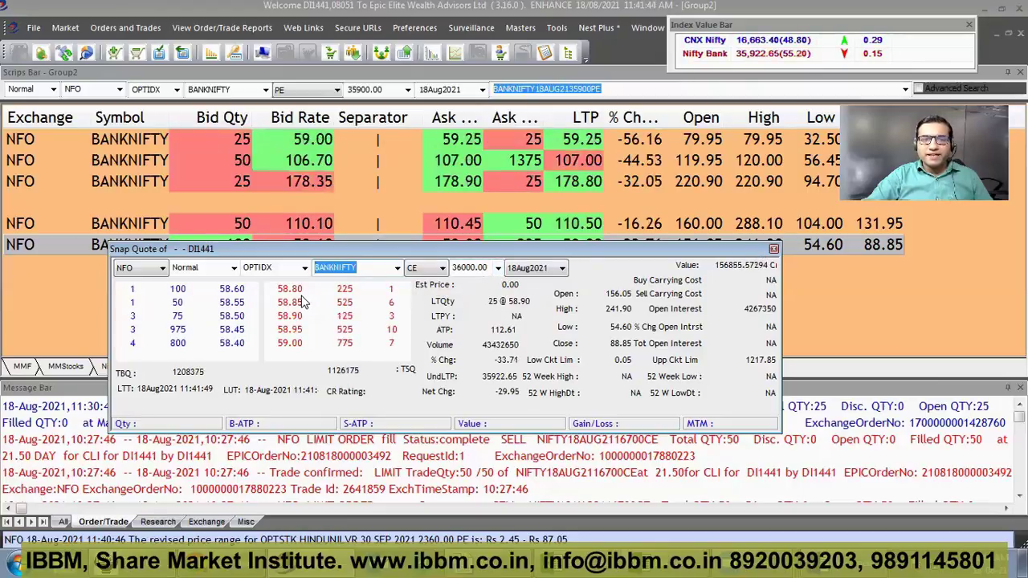
pyautogui.click(773, 251)
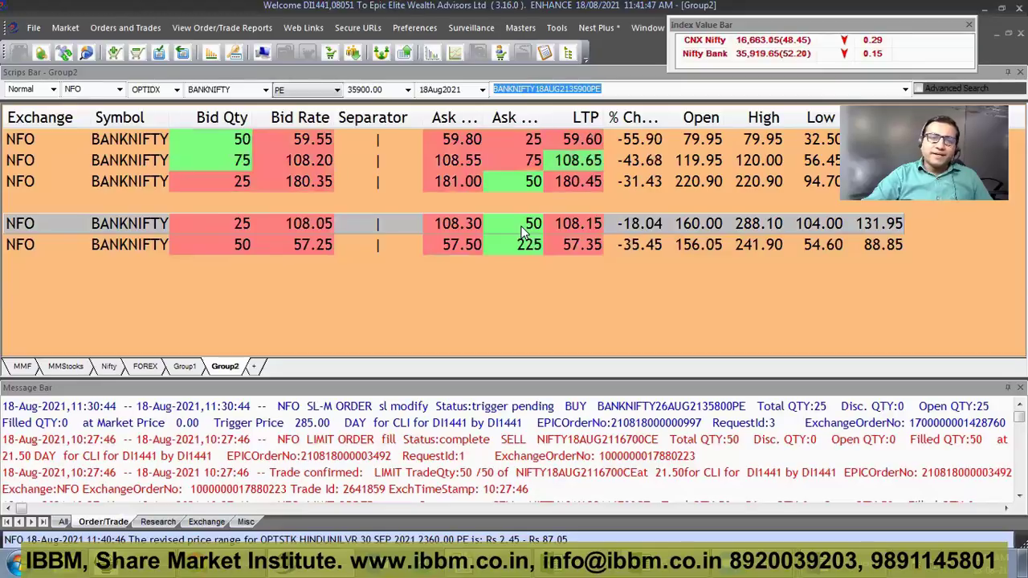
pyautogui.click(472, 245)
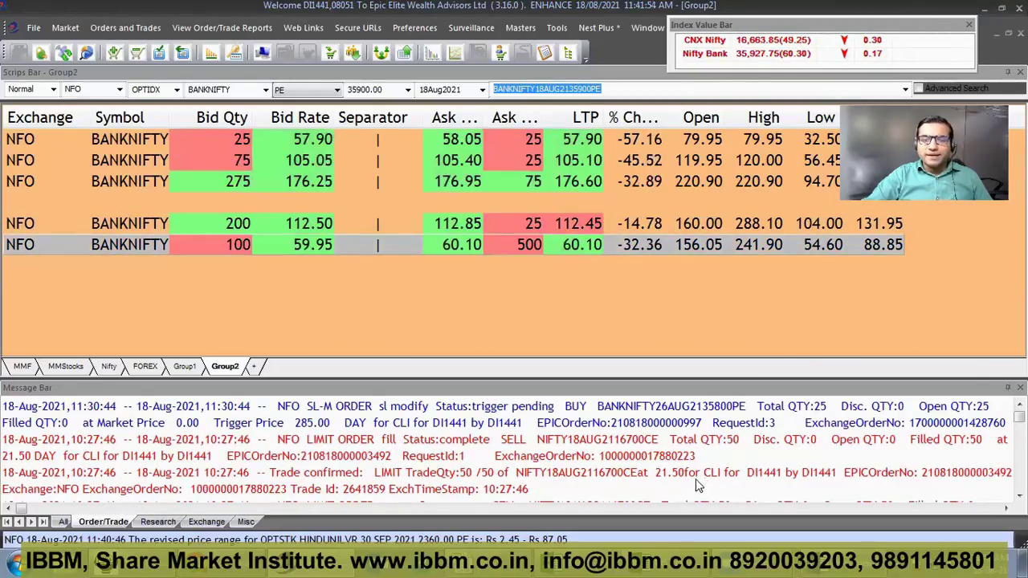
pyautogui.click(464, 223)
pyautogui.doubleClick(428, 245)
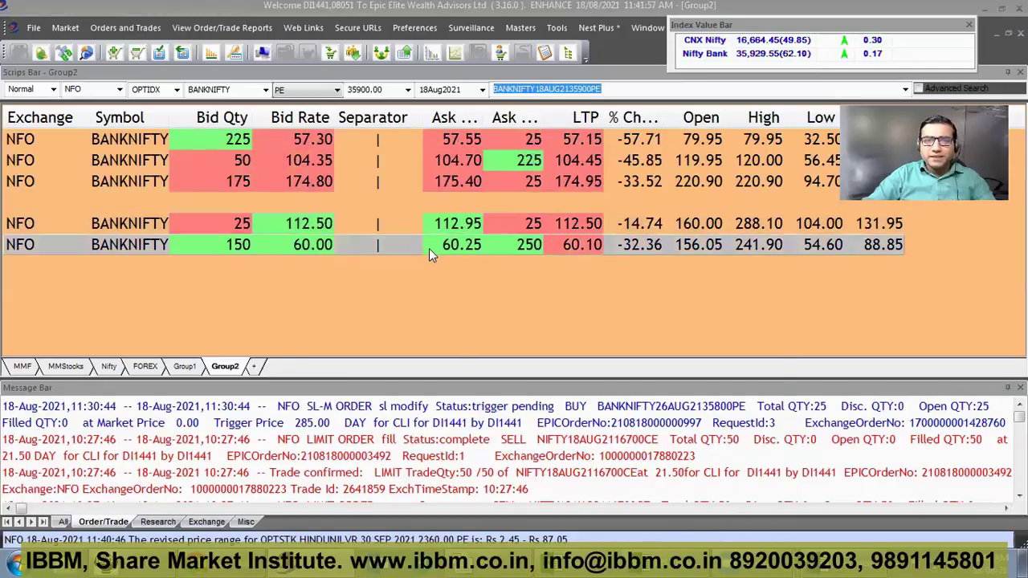
pyautogui.press('Escape')
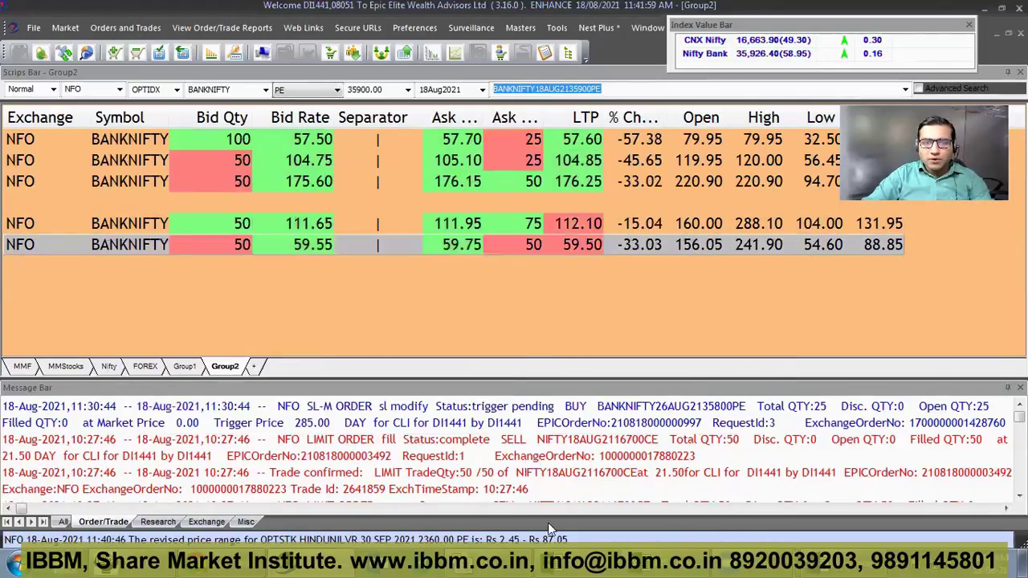
# Copy all the BANKNIFTY option rows of the Group2 market watch as a live link to Excel.
pyautogui.click(554, 566)
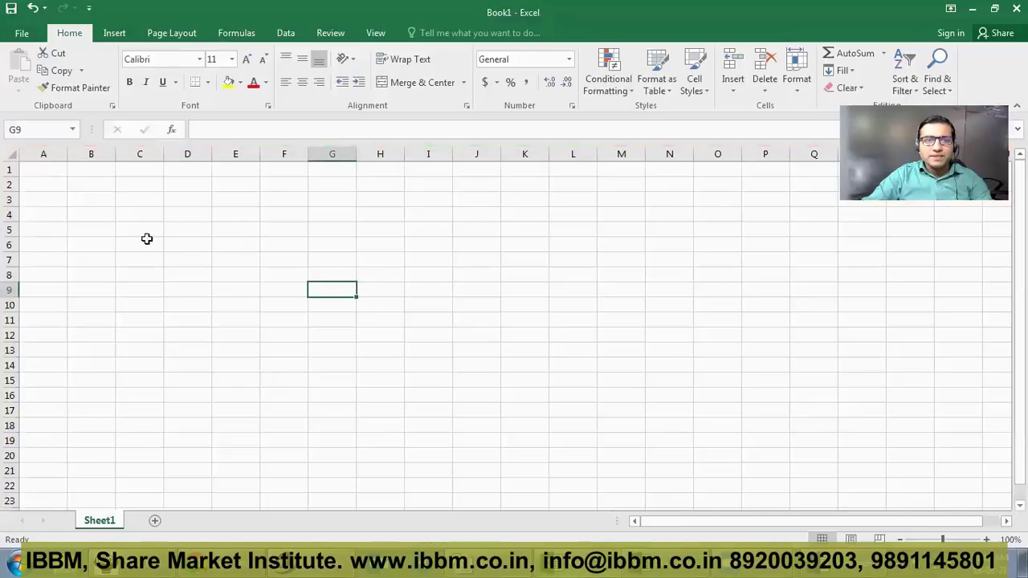
pyautogui.click(500, 565)
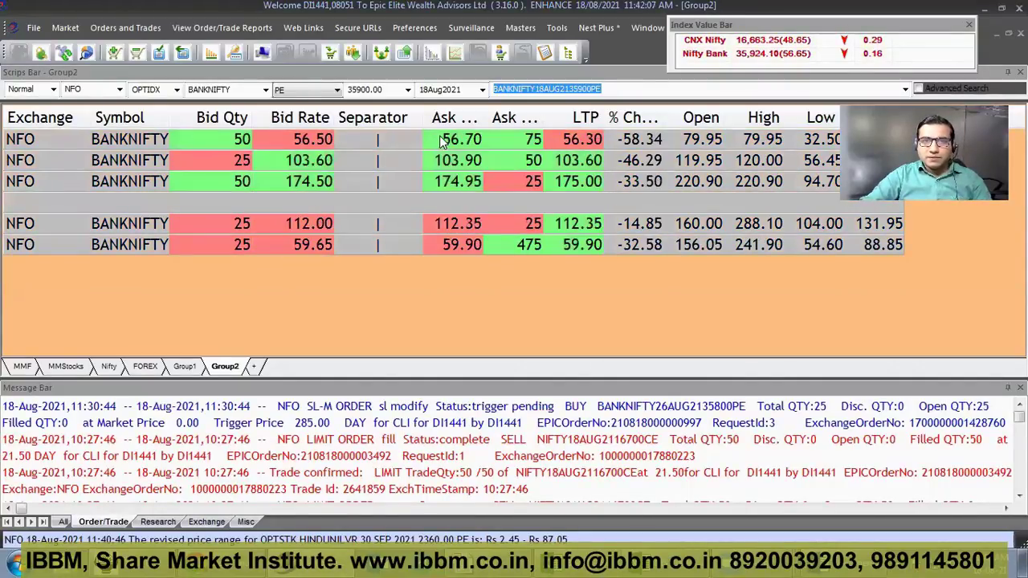
pyautogui.rightClick(439, 142)
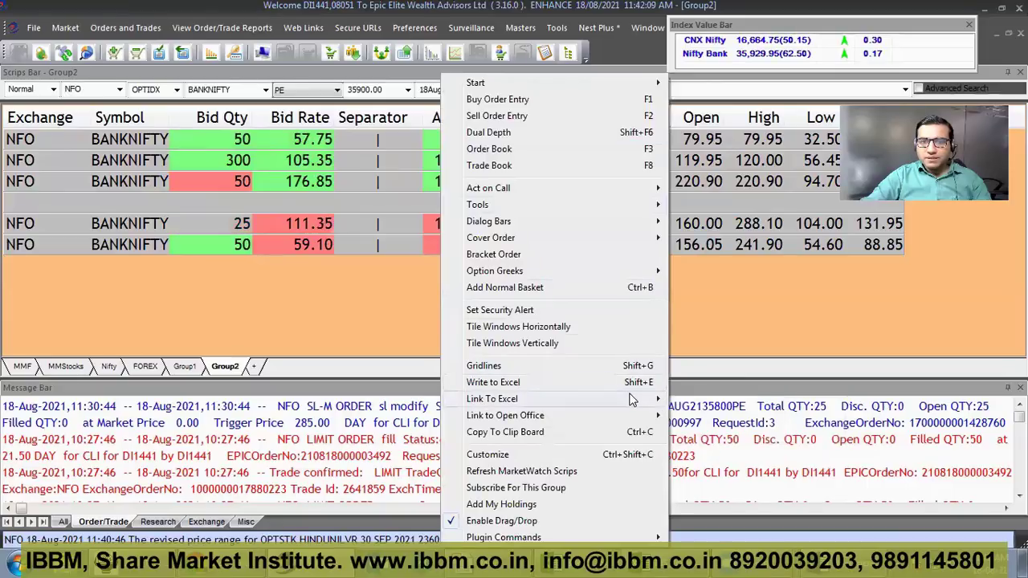
pyautogui.click(811, 509)
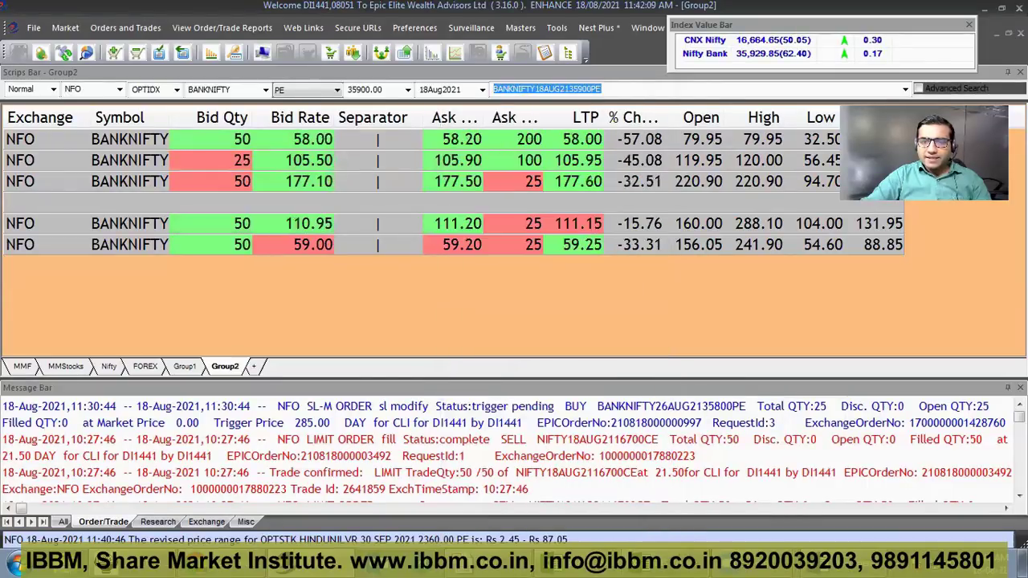
# Switch to Excel, paste the linked option rows into Sheet1 starting at row 2, and inspect the formula in E2.
pyautogui.hotkey('alt', 'Tab')
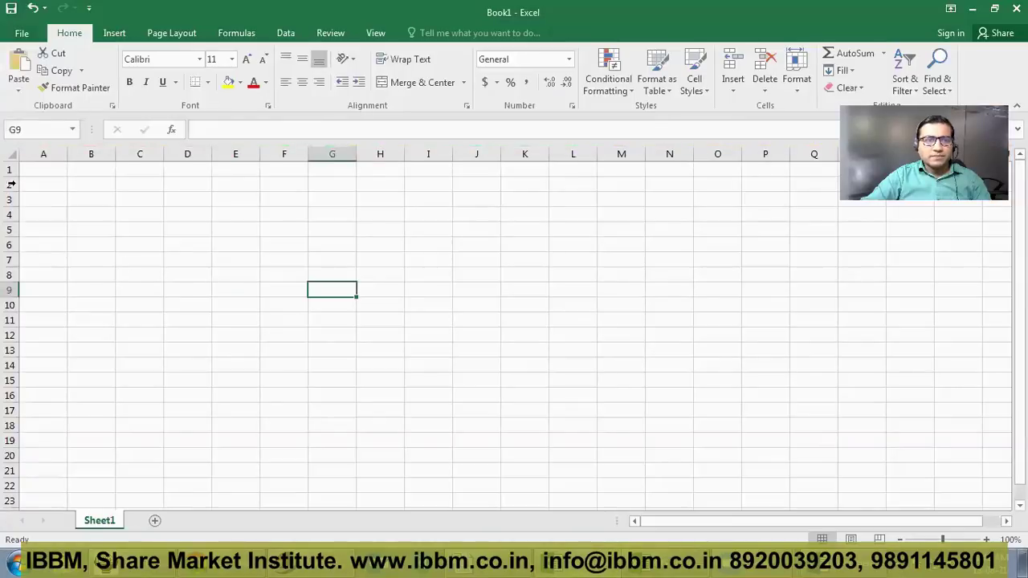
pyautogui.rightClick(10, 184)
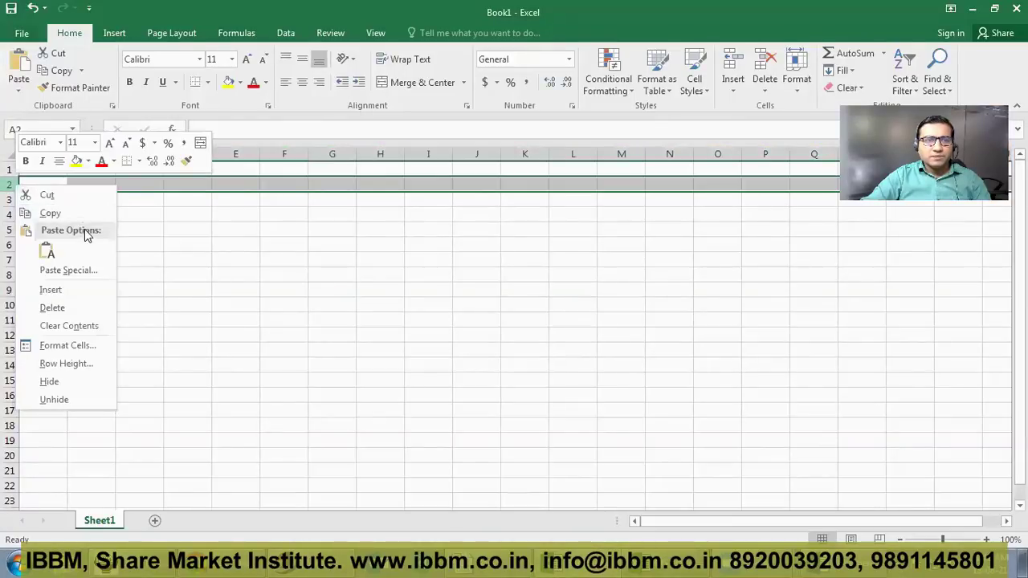
pyautogui.click(46, 251)
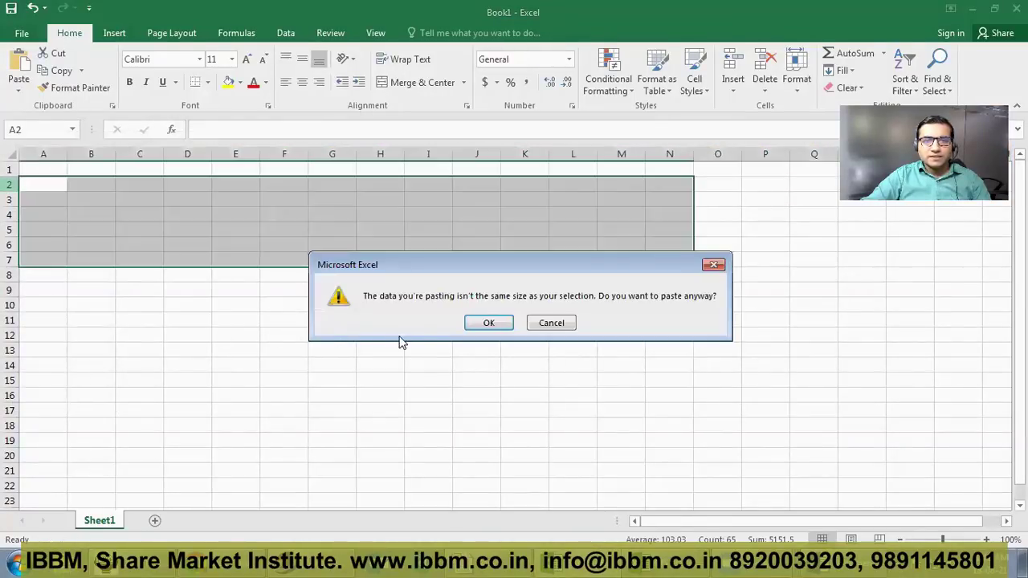
pyautogui.click(486, 324)
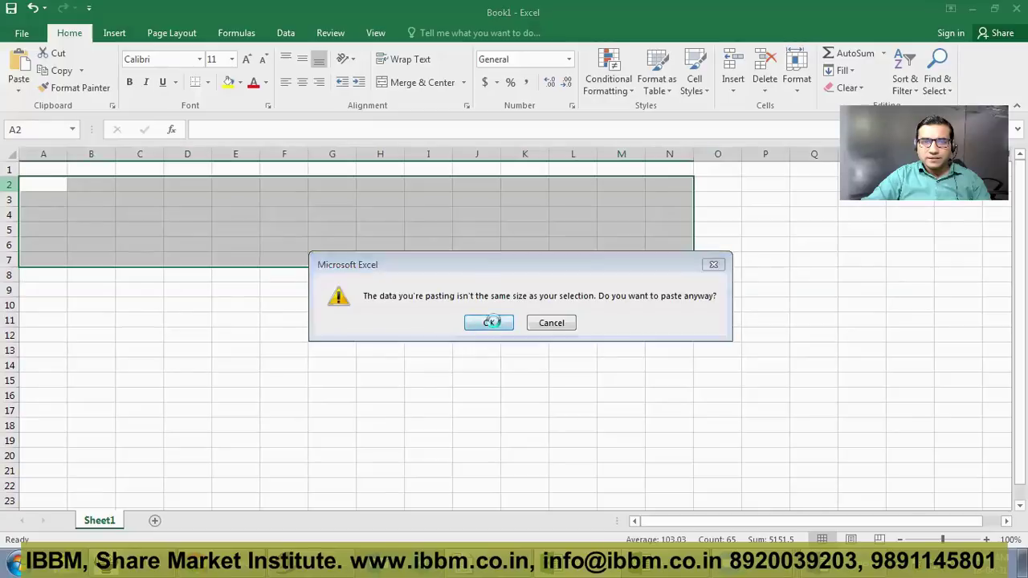
pyautogui.click(380, 349)
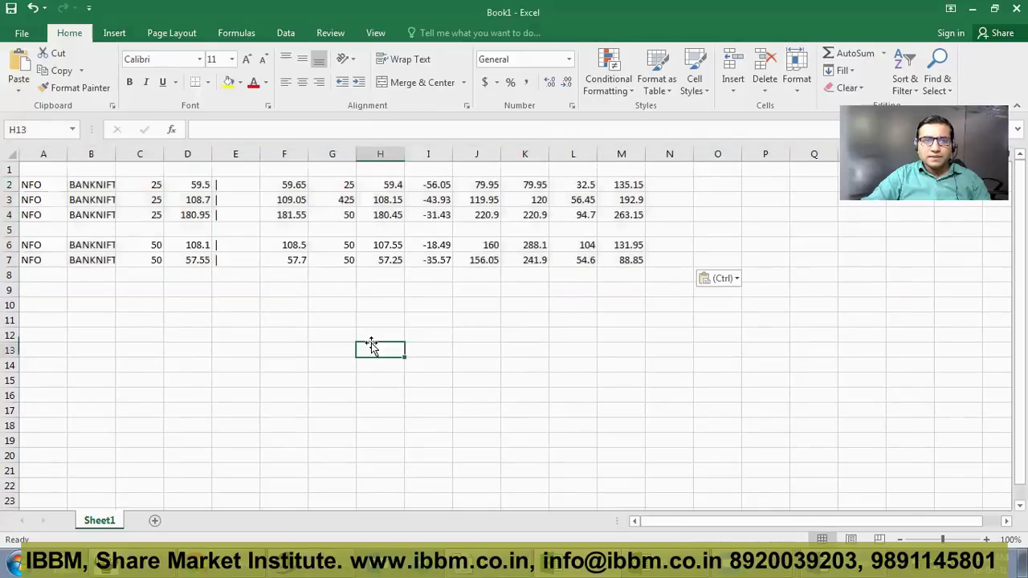
pyautogui.click(261, 300)
pyautogui.click(413, 337)
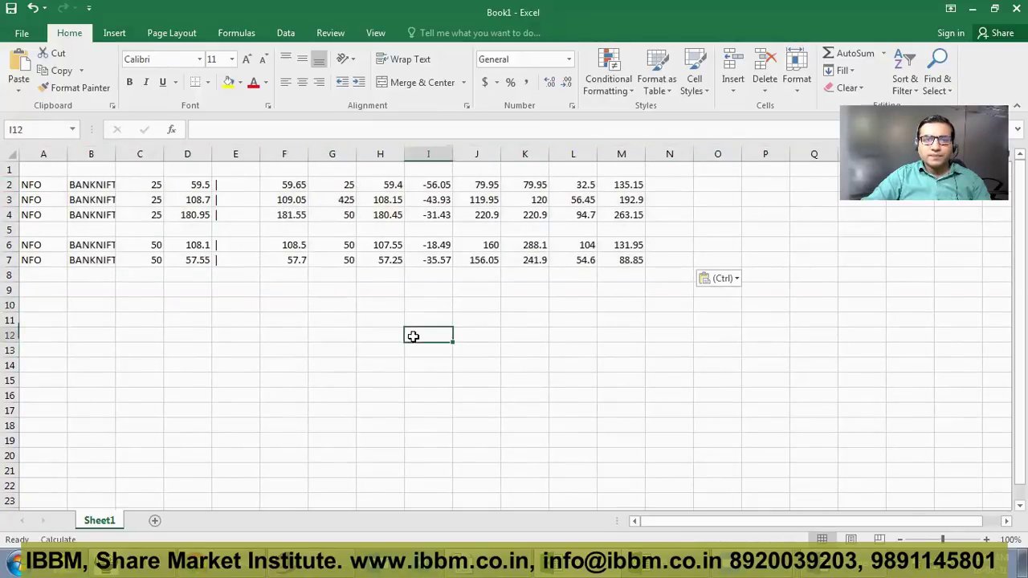
pyautogui.click(231, 185)
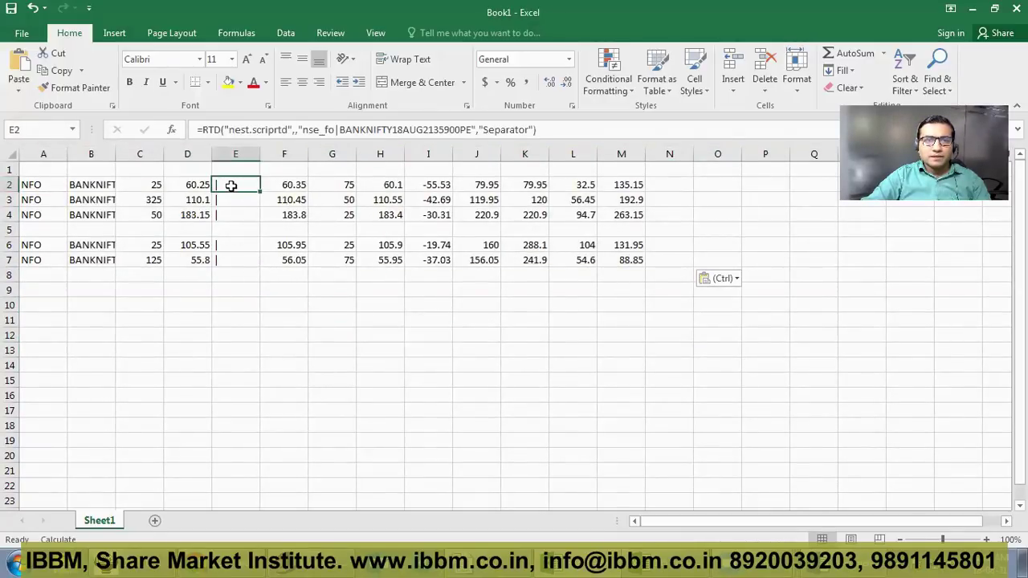
pyautogui.click(311, 320)
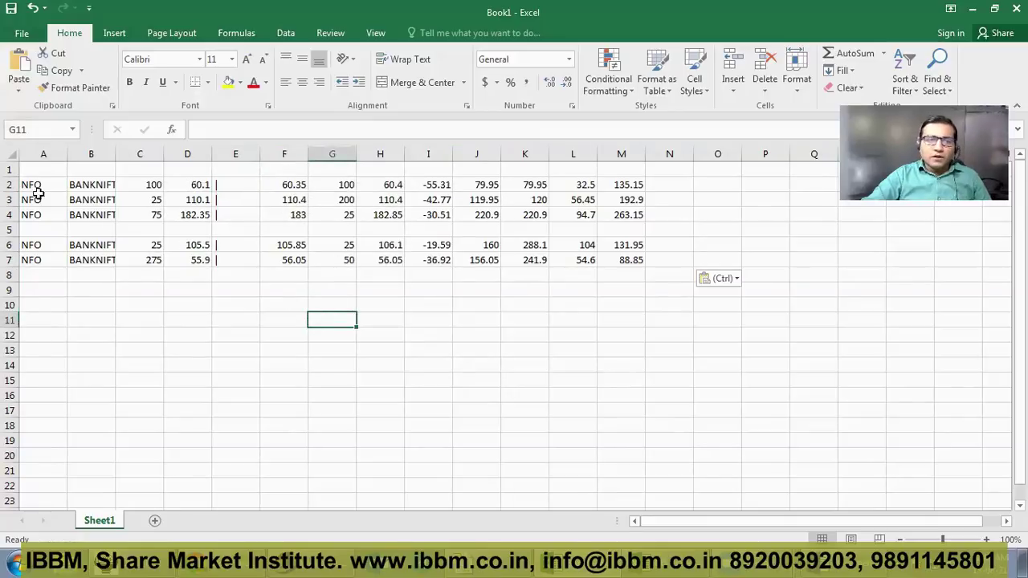
# Autofit column B to the symbol names and set the font size of rows 2 to 7 to 20.
pyautogui.doubleClick(116, 153)
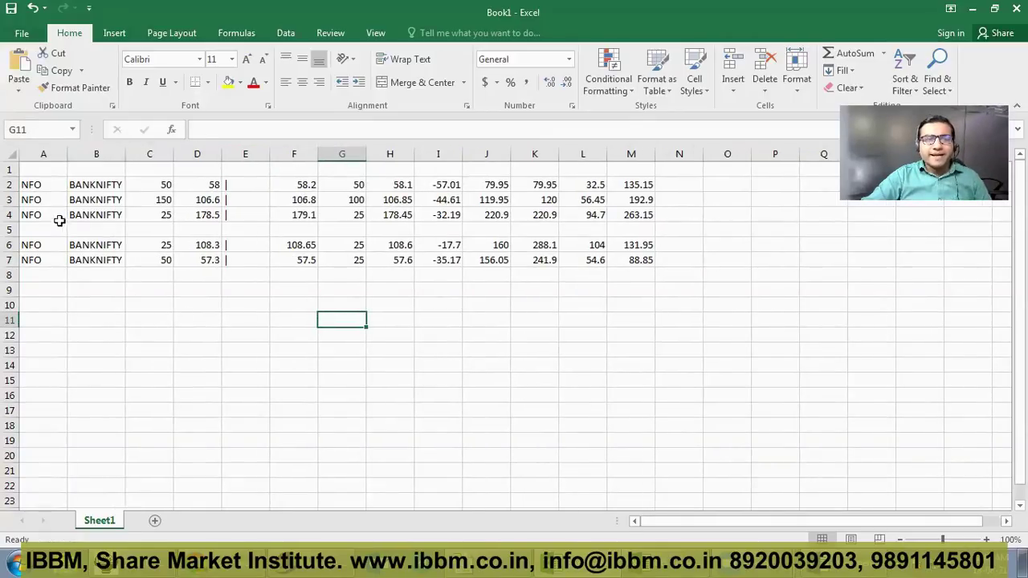
pyautogui.click(10, 186)
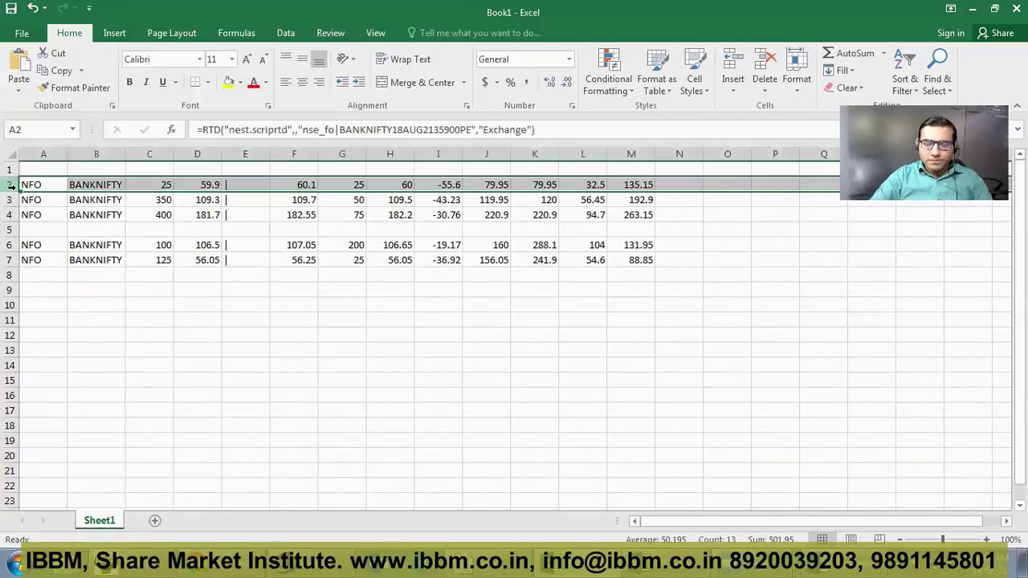
pyautogui.moveTo(11, 186); pyautogui.dragTo(10, 260)
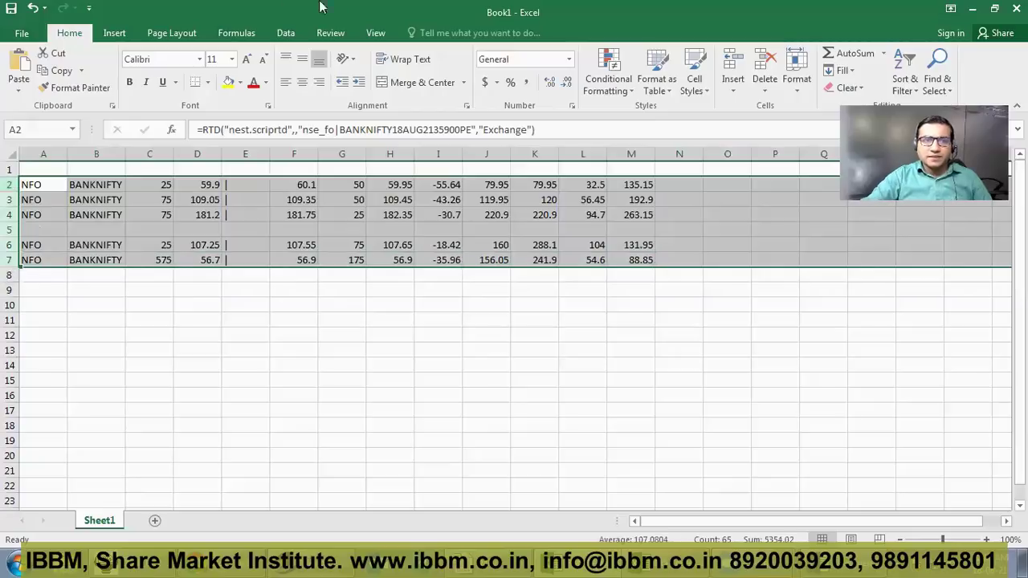
pyautogui.click(231, 59)
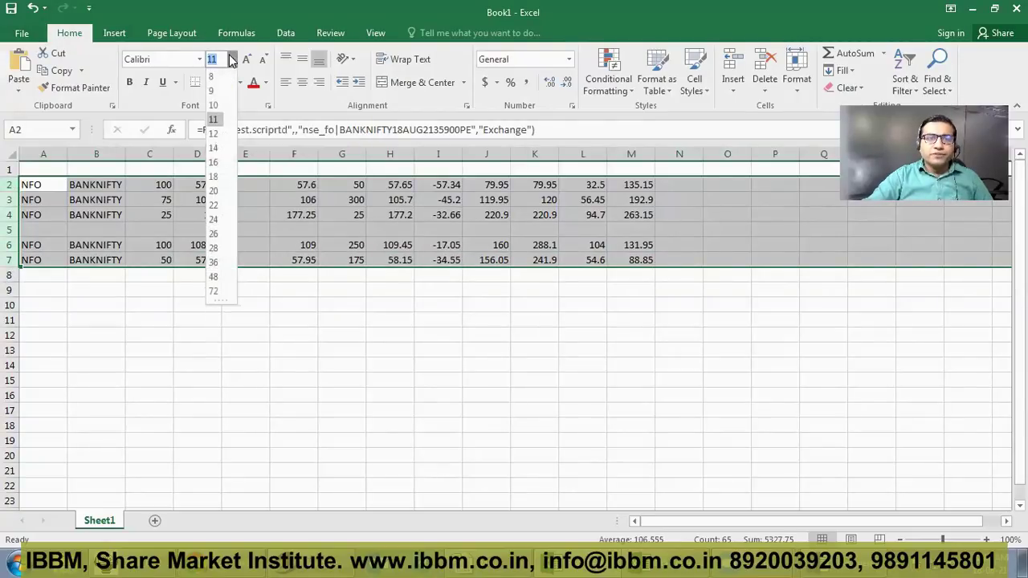
pyautogui.click(214, 190)
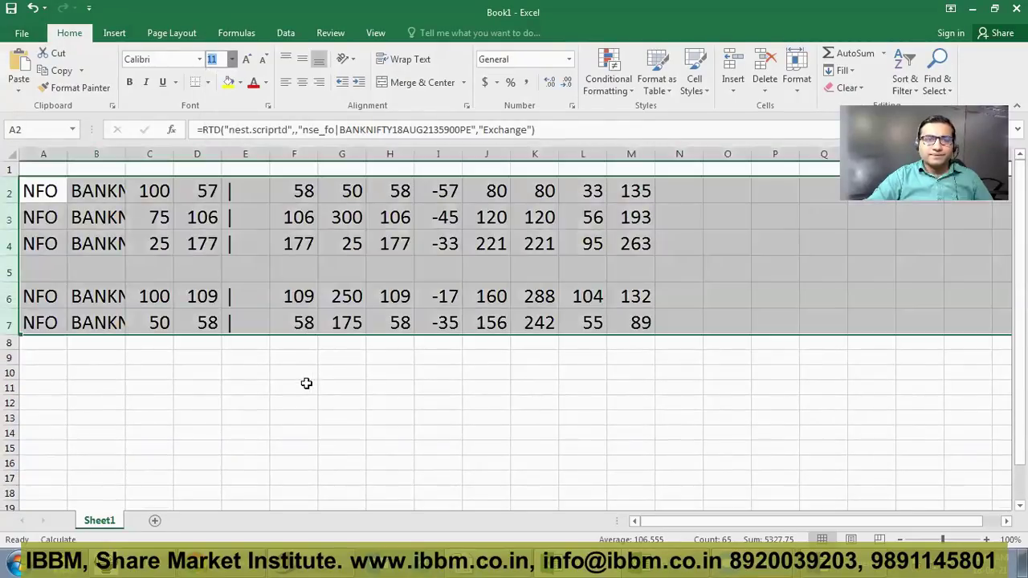
pyautogui.click(306, 383)
# Widen column B beyond its symbol names and column C to a width of about 12.71.
pyautogui.doubleClick(125, 155)
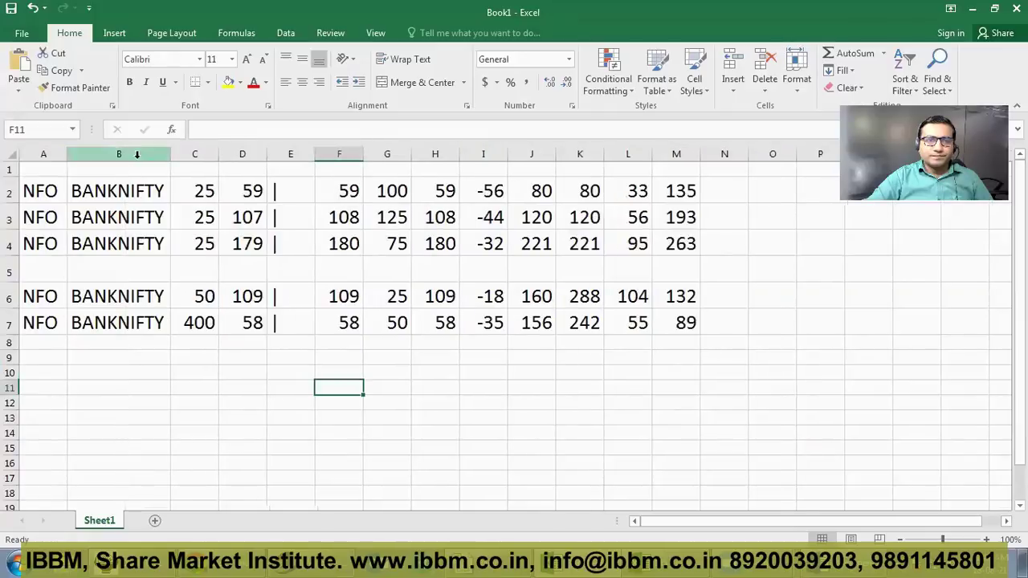
pyautogui.moveTo(166, 154); pyautogui.dragTo(208, 154)
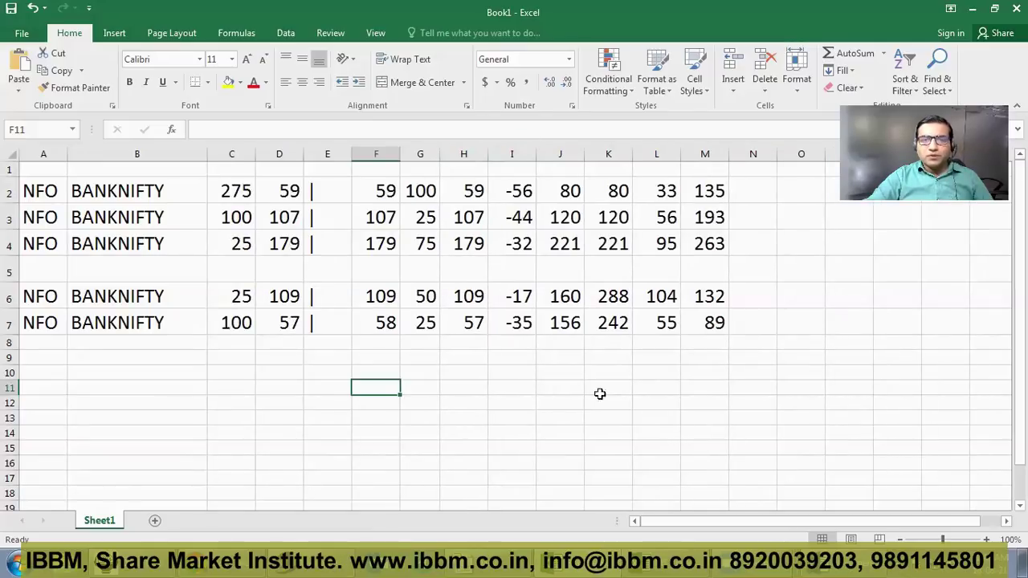
pyautogui.click(525, 419)
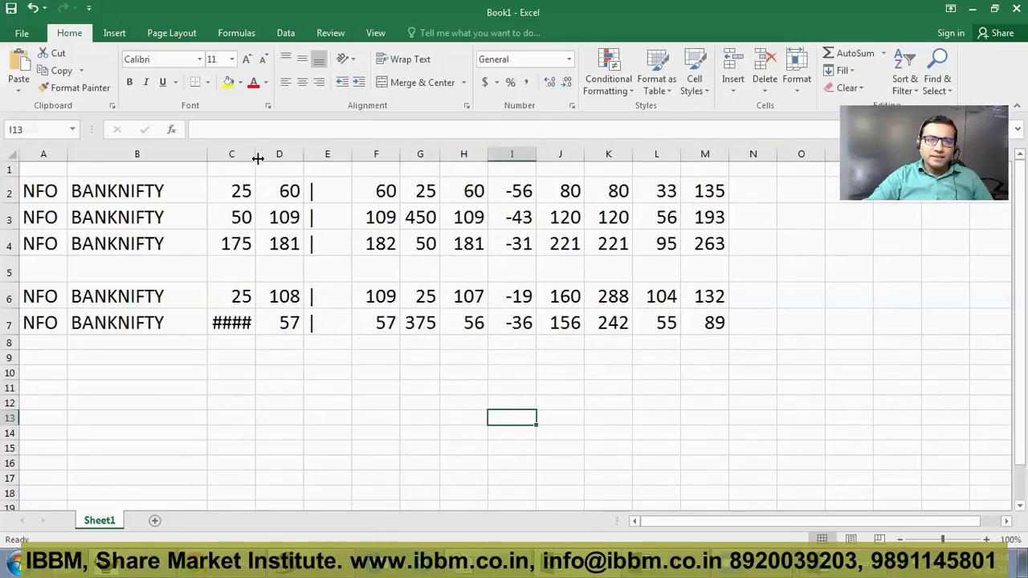
pyautogui.moveTo(256, 154); pyautogui.dragTo(347, 388)
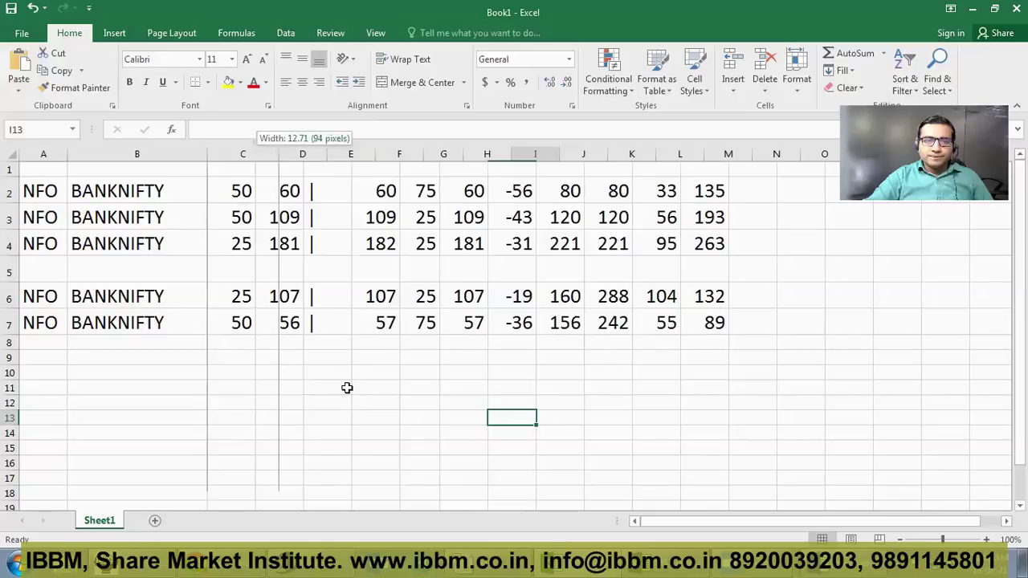
# Switch to the trading terminal and check the snap quote of the BANKNIFTY 36000 CE option.
pyautogui.hotkey('alt', 'Tab')
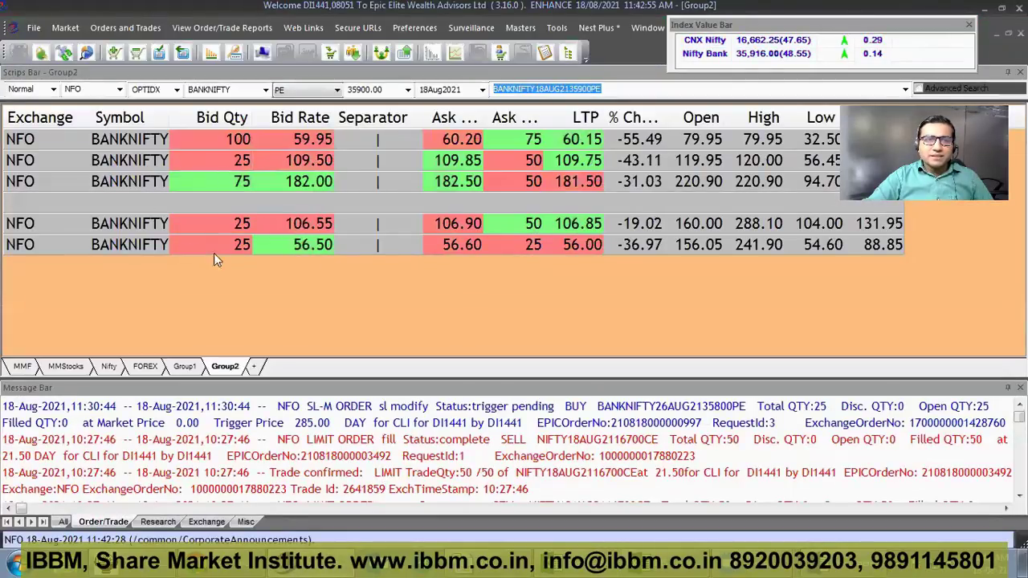
pyautogui.doubleClick(381, 246)
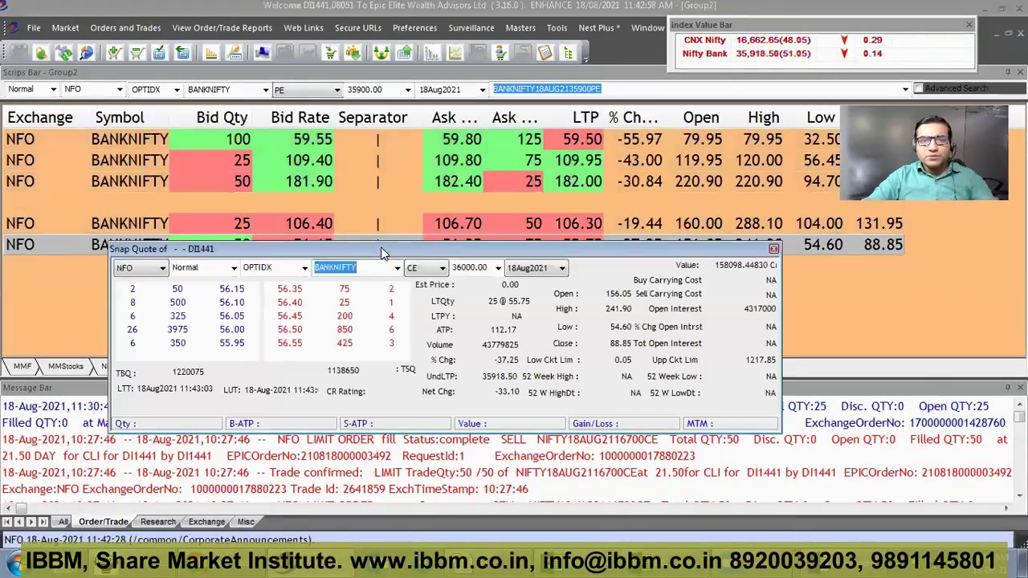
pyautogui.click(387, 224)
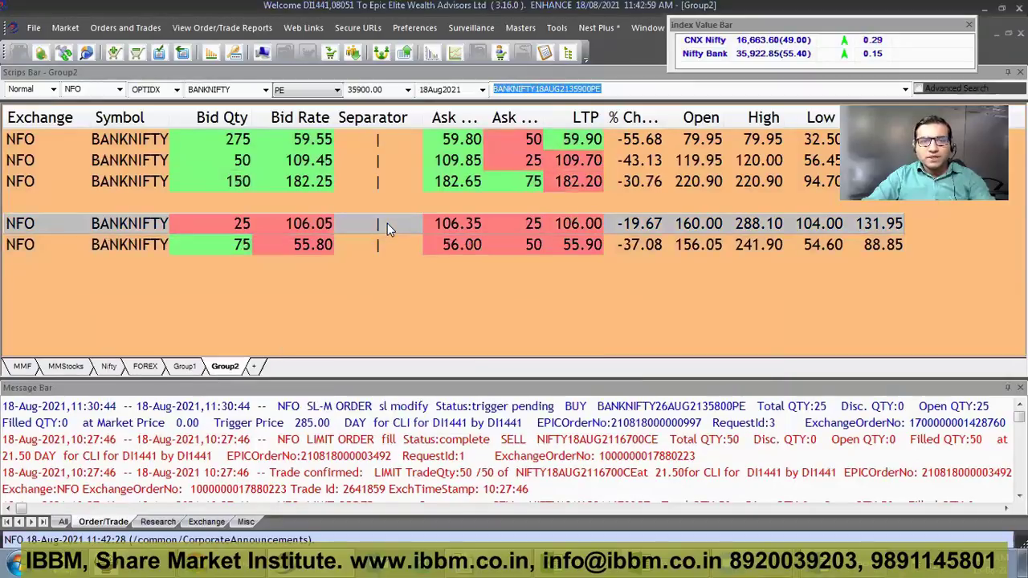
# Switch to Excel and enter the label 36000 ce in C10 with the price 55 in D10.
pyautogui.hotkey('alt', 'Tab')
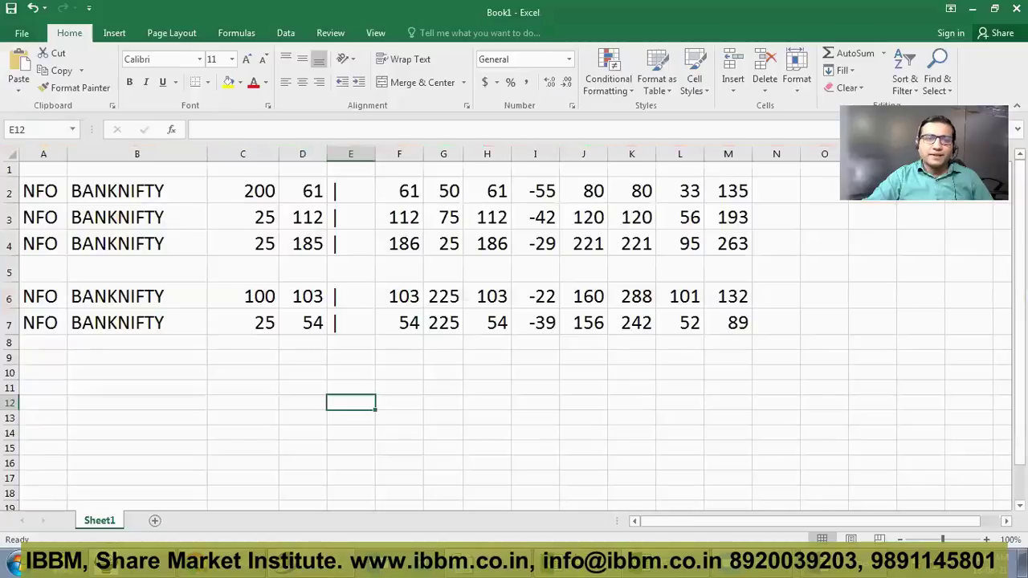
pyautogui.click(237, 374)
pyautogui.write('36000 ce')
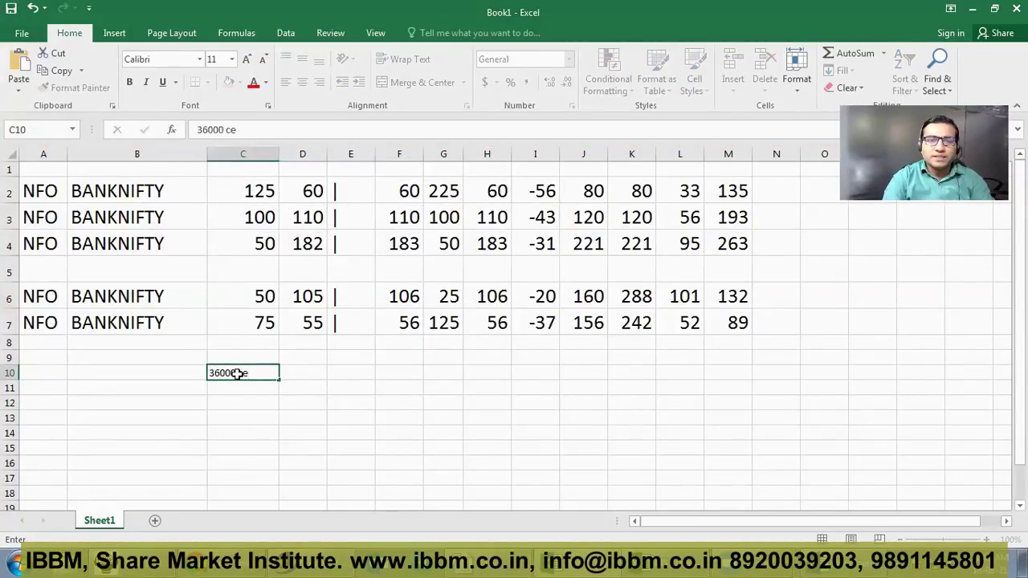
pyautogui.press('Return')
pyautogui.press('Up')
pyautogui.press('Right')
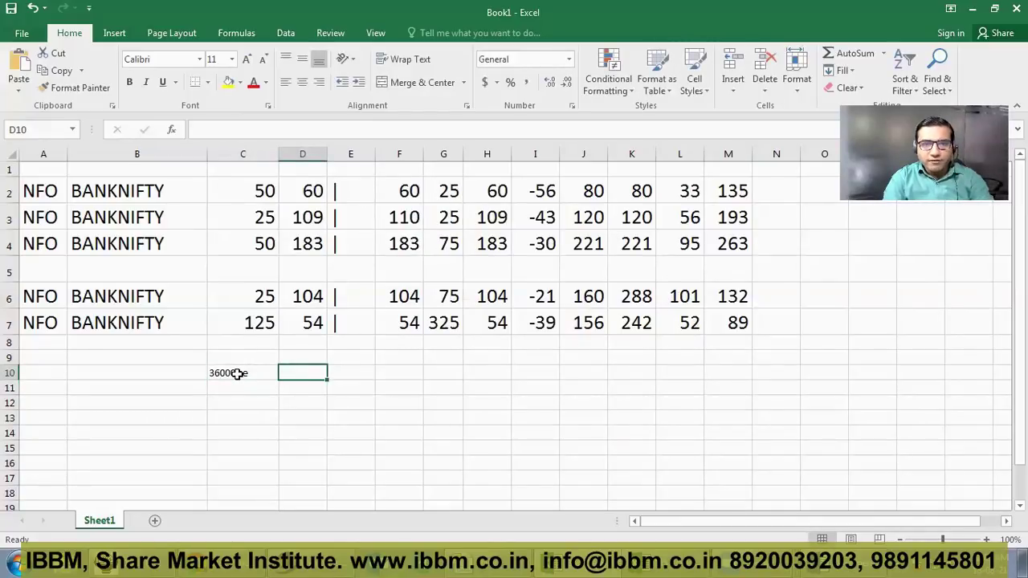
pyautogui.write('55')
pyautogui.press('Return')
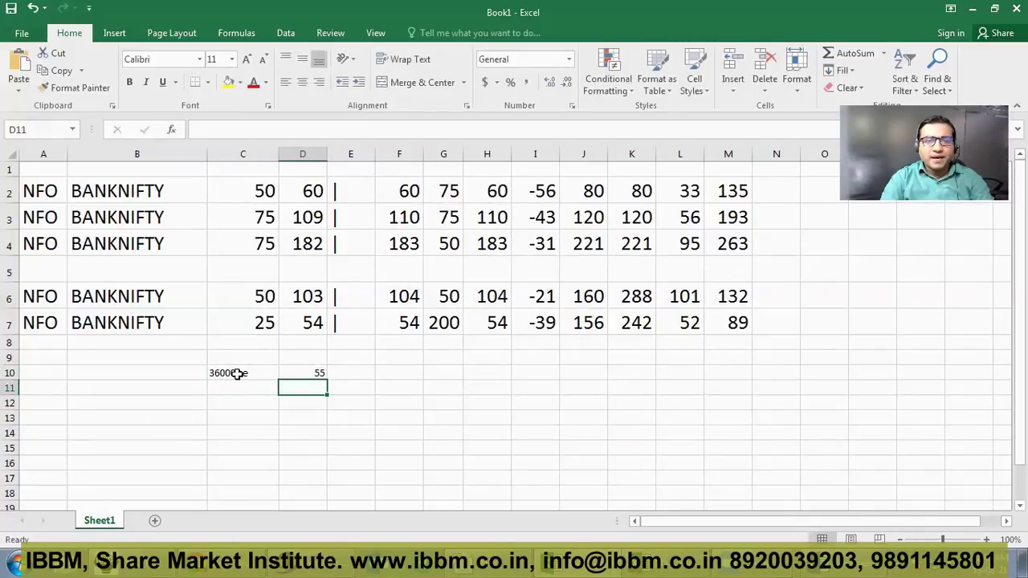
pyautogui.press('Left')
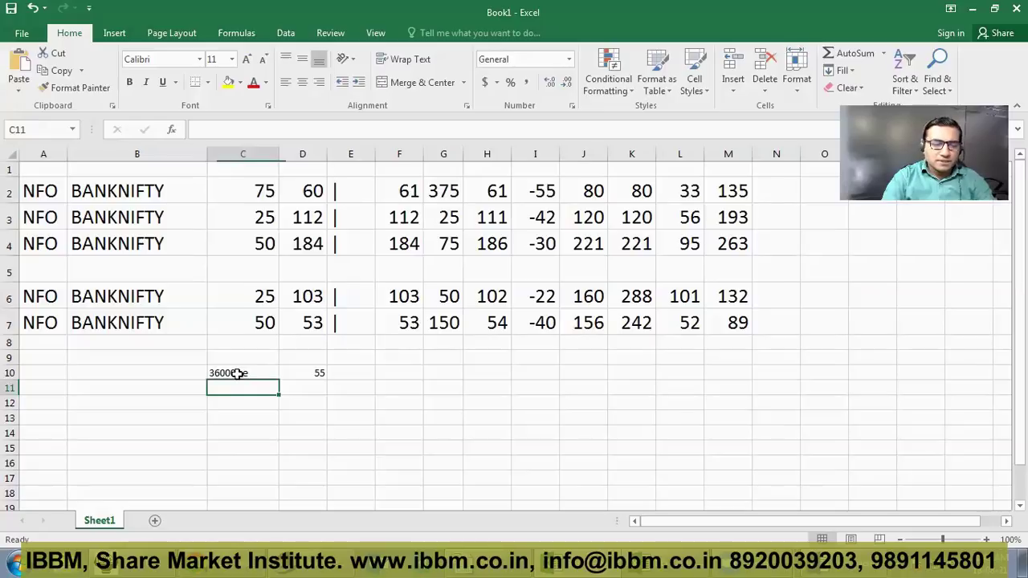
# Enter the label 35900 ce in C11, below the 36000 ce label.
pyautogui.write('35900')
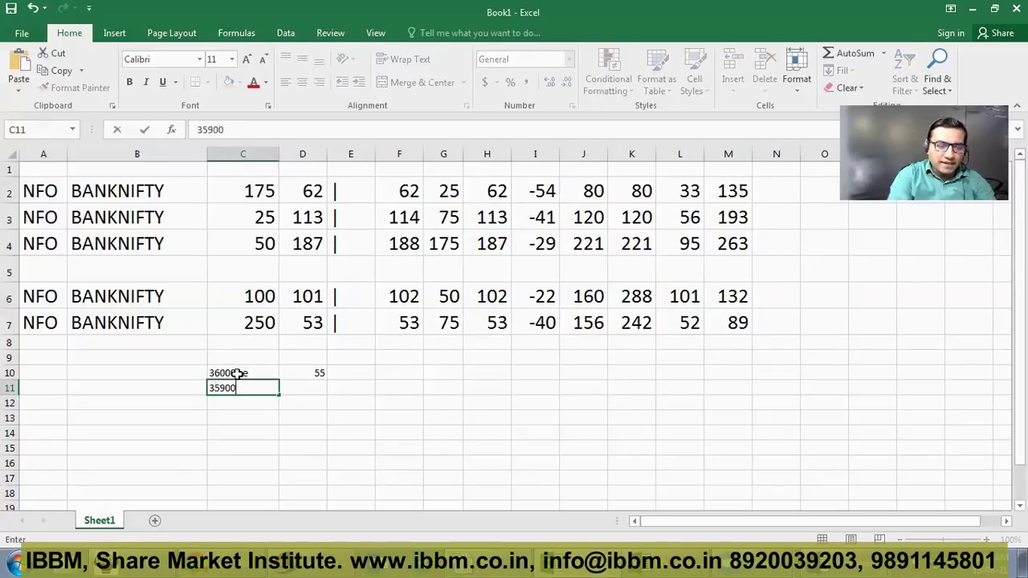
pyautogui.write(' ce')
pyautogui.press('Return')
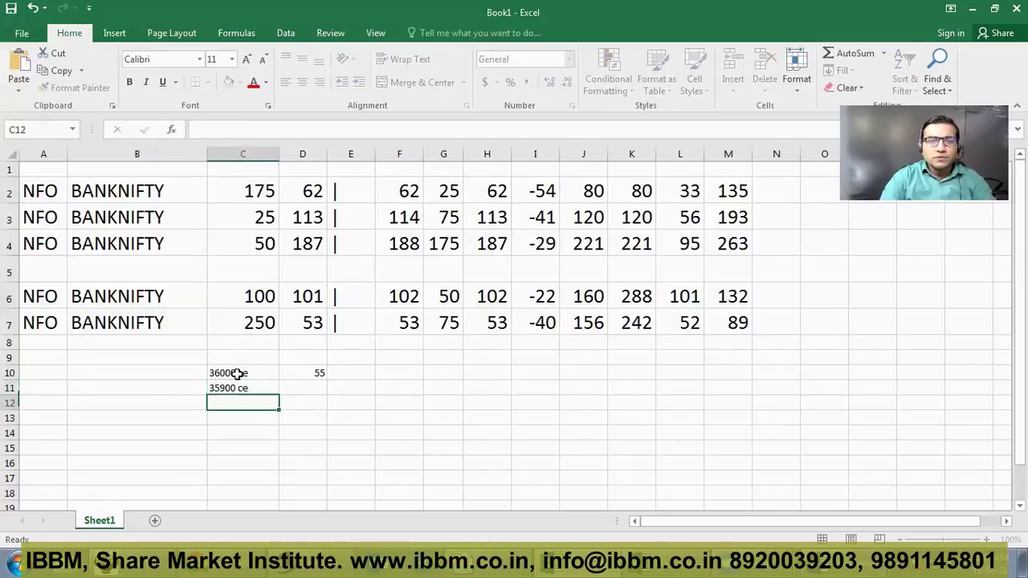
pyautogui.press('Up')
pyautogui.press('Right')
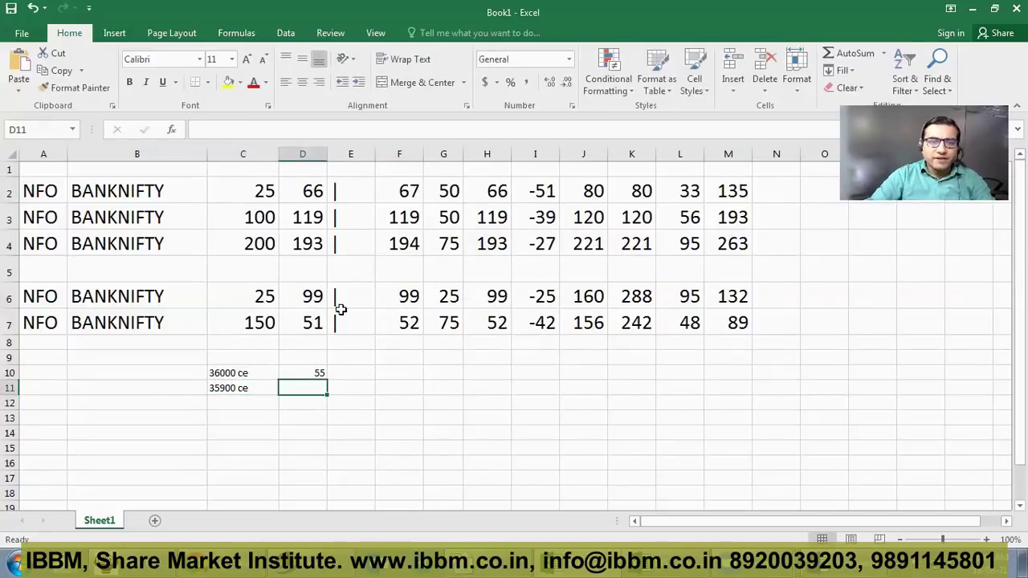
# Set the 36000 ce price in D10 to 50 and enter the 35900 ce price 100 in D11.
pyautogui.click(313, 373)
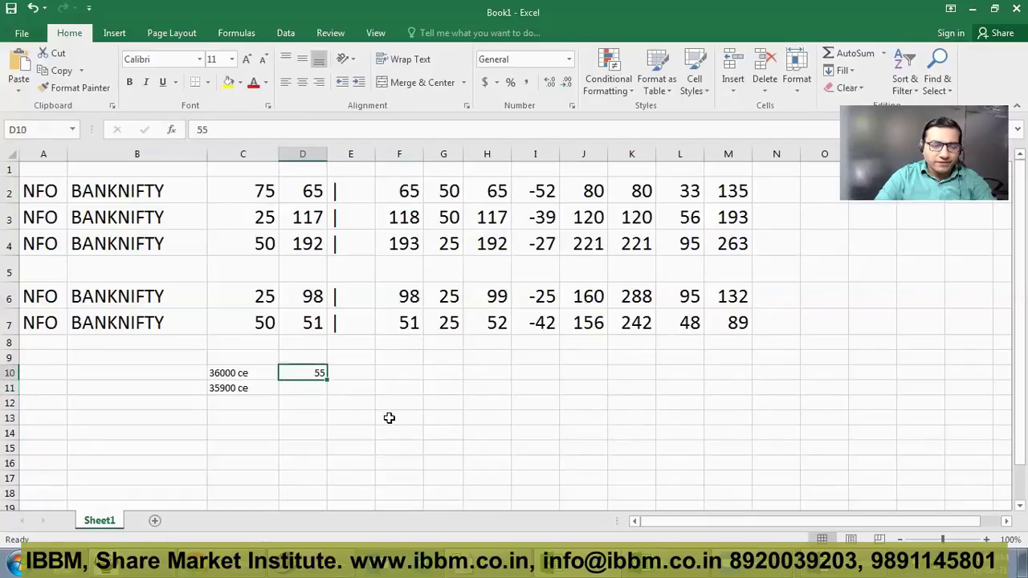
pyautogui.write('50')
pyautogui.press('Return')
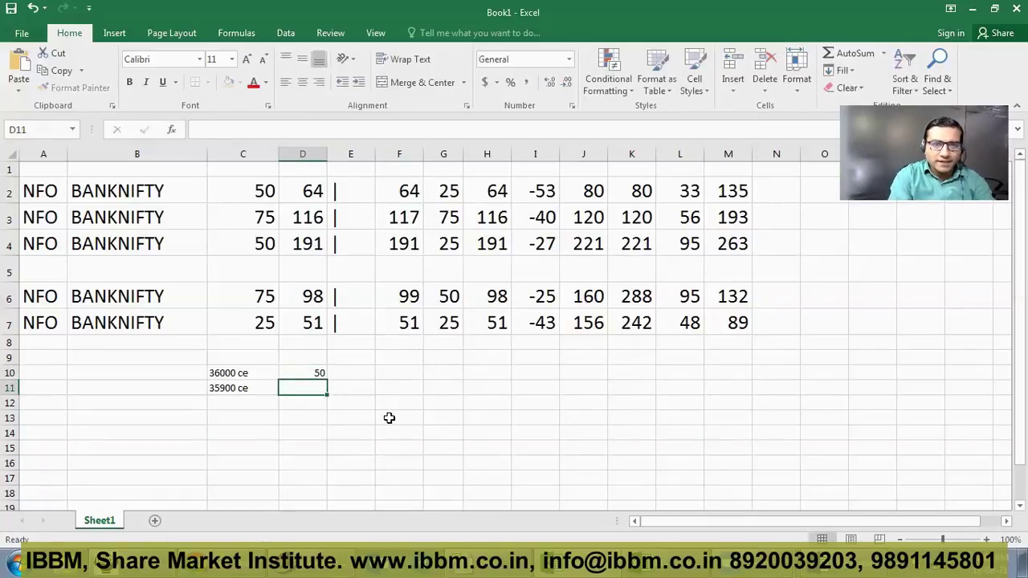
pyautogui.write('100')
pyautogui.press('Return')
# Set the font size of the option labels and prices in C10:D11 to 16.
pyautogui.press('Up')
pyautogui.press('Up')
pyautogui.press('Left')
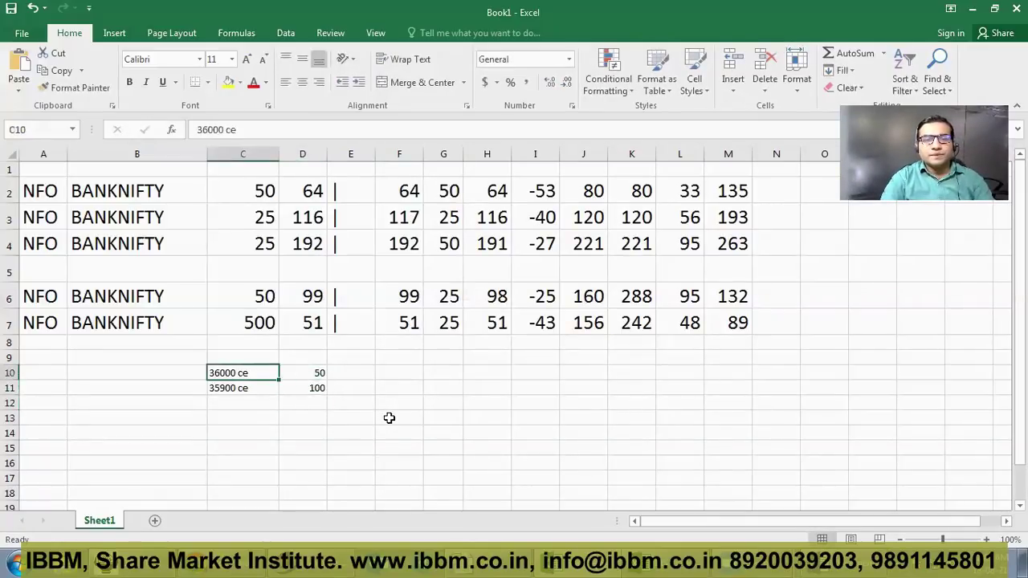
pyautogui.hotkey('shift', 'Right')
pyautogui.hotkey('shift', 'Down')
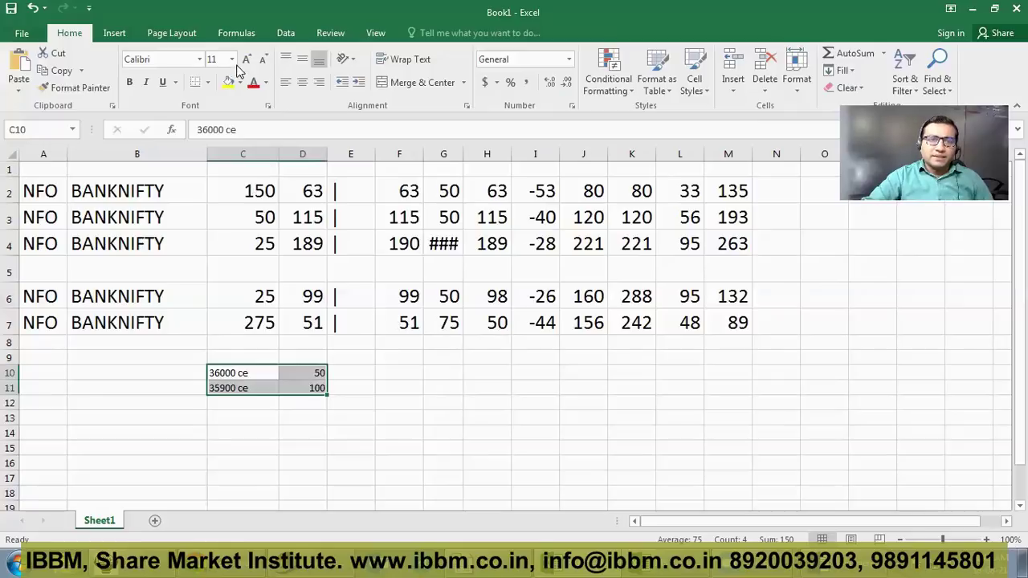
pyautogui.click(232, 58)
pyautogui.click(215, 121)
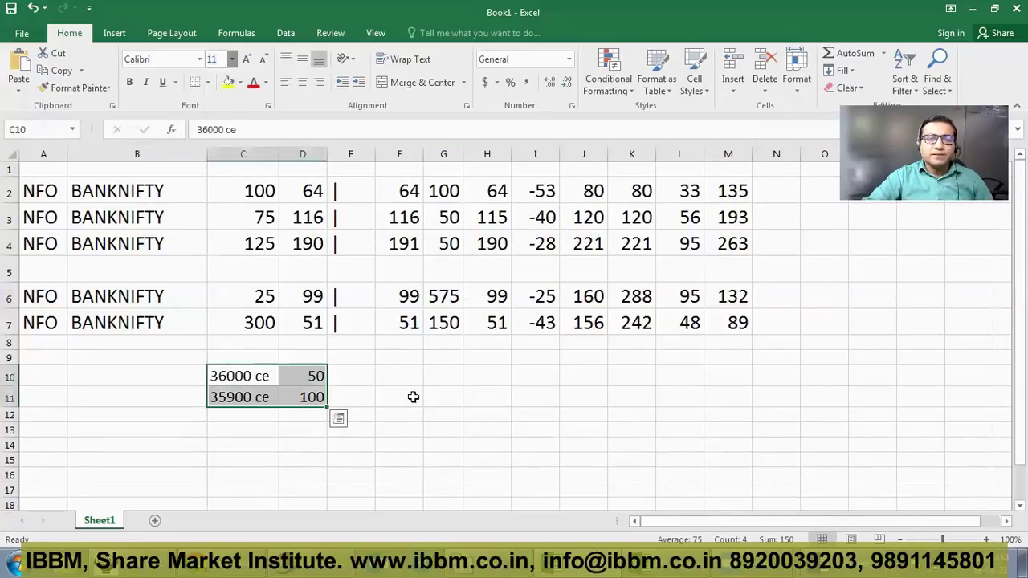
pyautogui.click(412, 397)
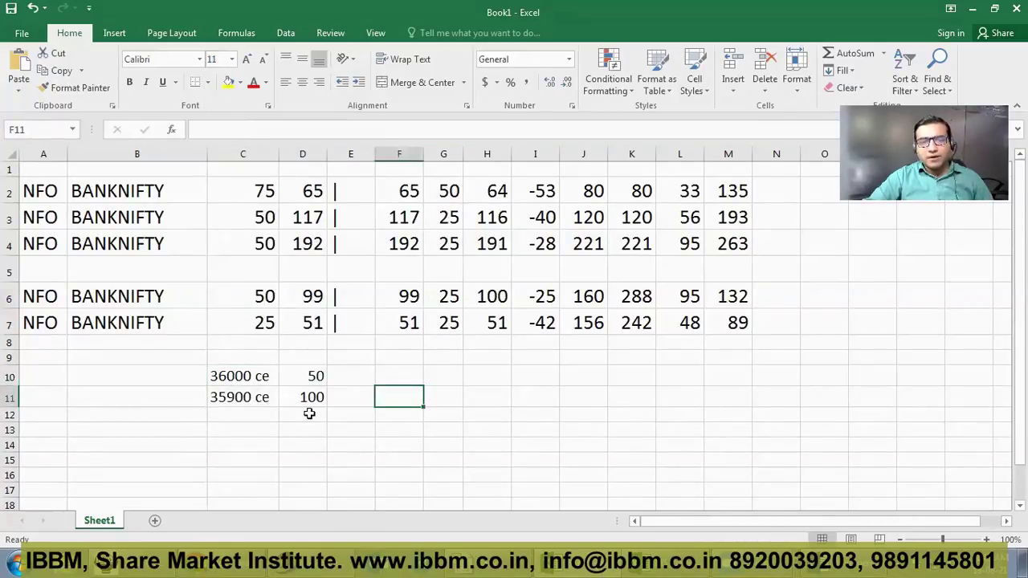
# Mark the 35900 ce row as sell in E11 and the 36000 ce row as buy in E10.
pyautogui.click(341, 396)
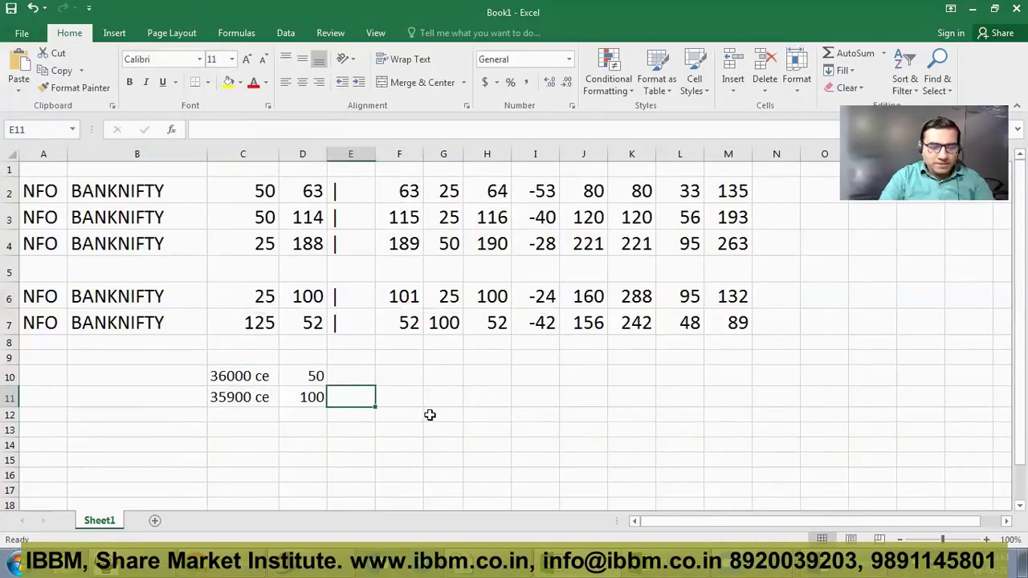
pyautogui.write('sell')
pyautogui.press('Return')
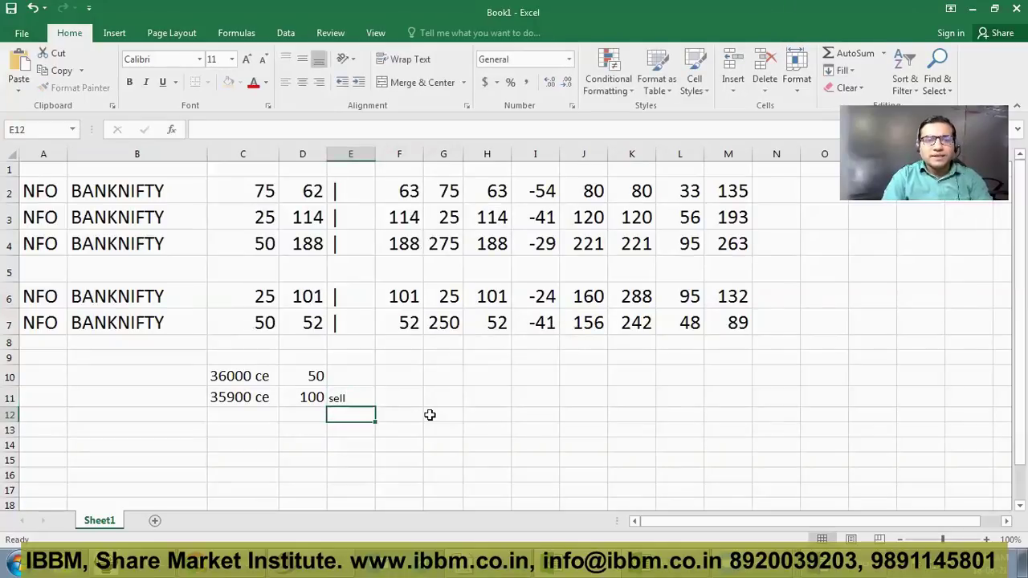
pyautogui.press('Up')
pyautogui.press('Up')
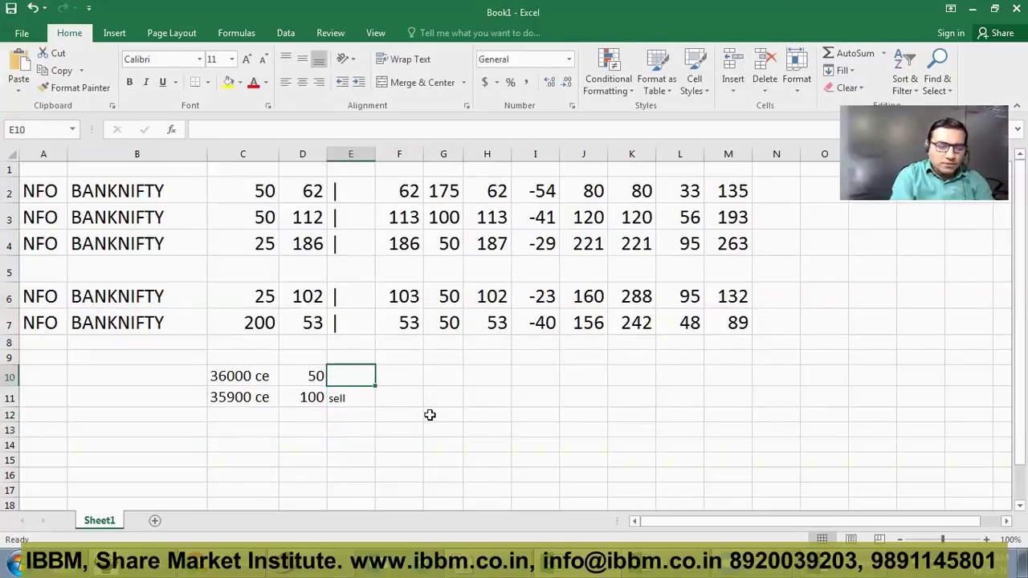
pyautogui.write('buy')
pyautogui.press('Return')
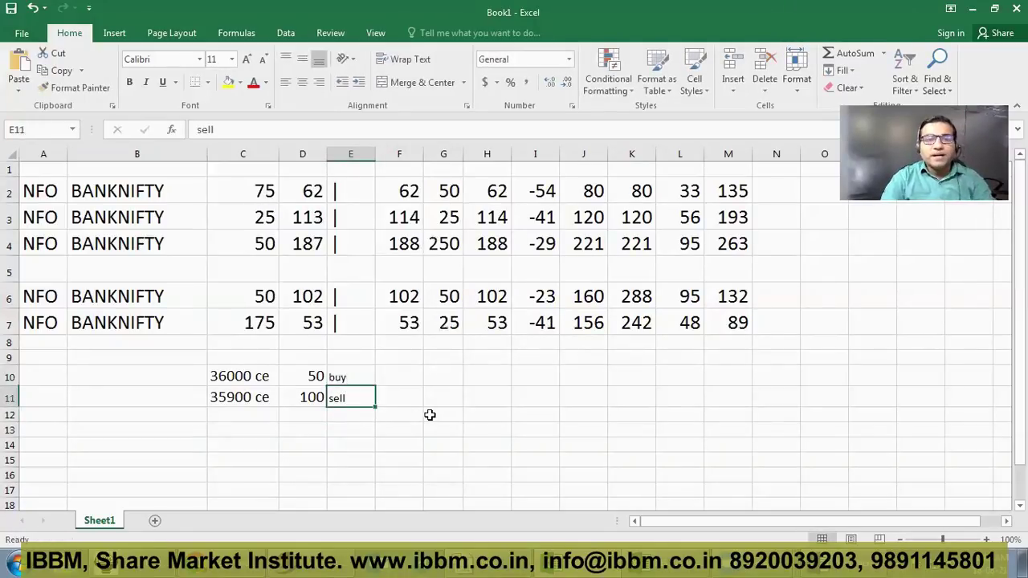
# Set the font size of the calculation cells C10:E11 to 18.
pyautogui.press('Up')
pyautogui.press('Left')
pyautogui.press('Left')
pyautogui.hotkey('shift', 'Right')
pyautogui.hotkey('shift', 'Right')
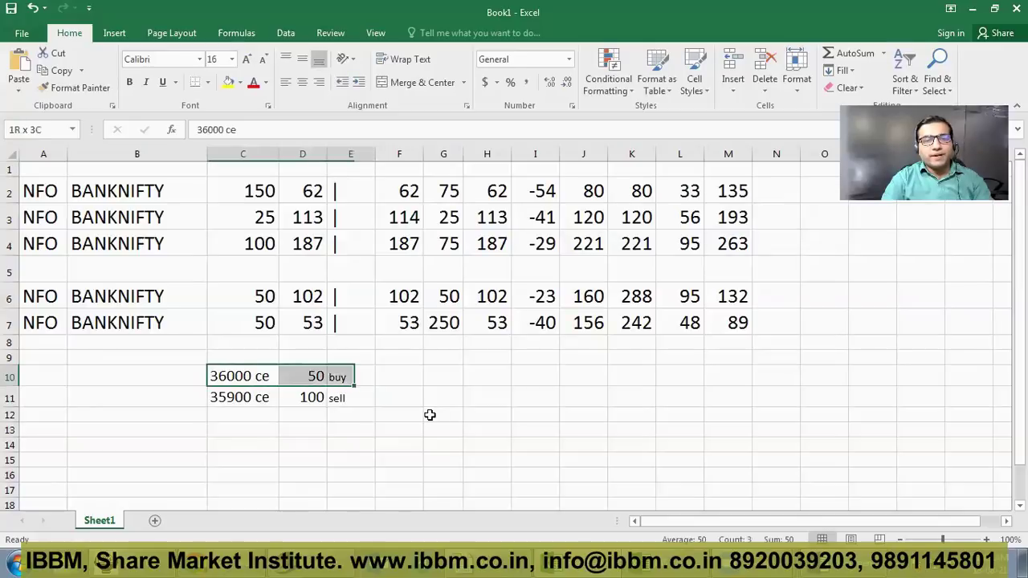
pyautogui.hotkey('shift', 'Down')
pyautogui.click(232, 60)
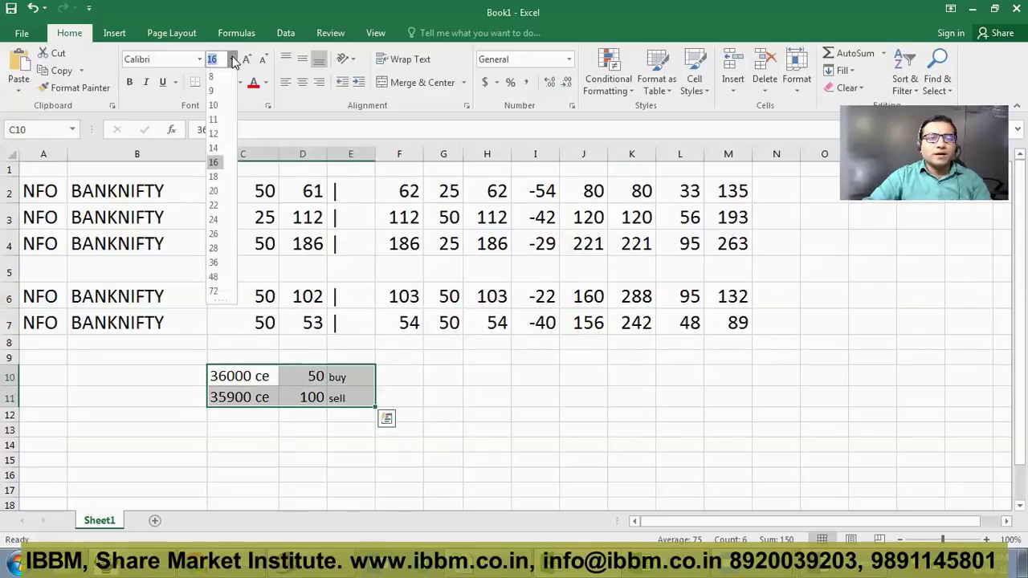
pyautogui.click(233, 175)
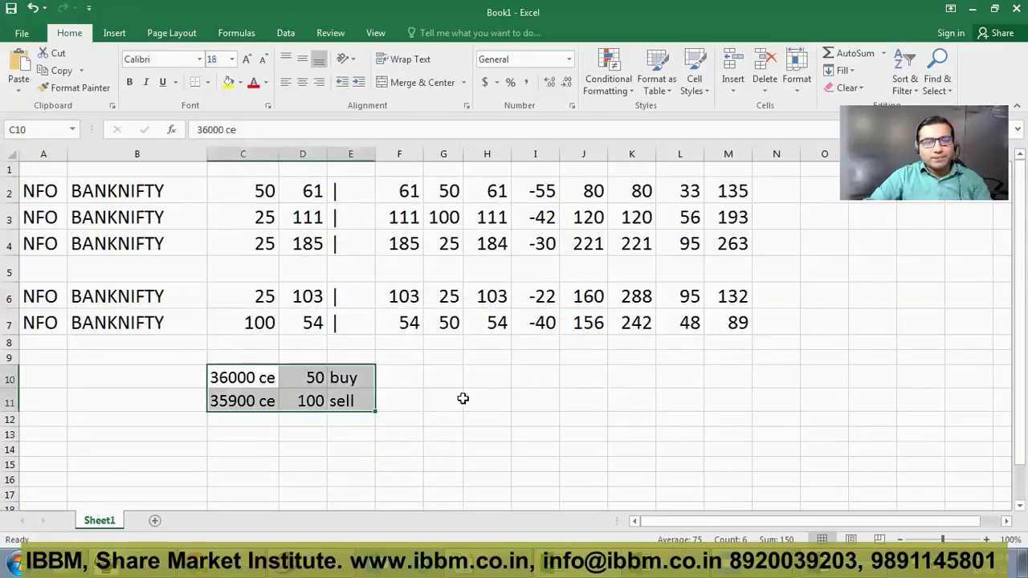
pyautogui.moveTo(457, 399); pyautogui.dragTo(474, 399)
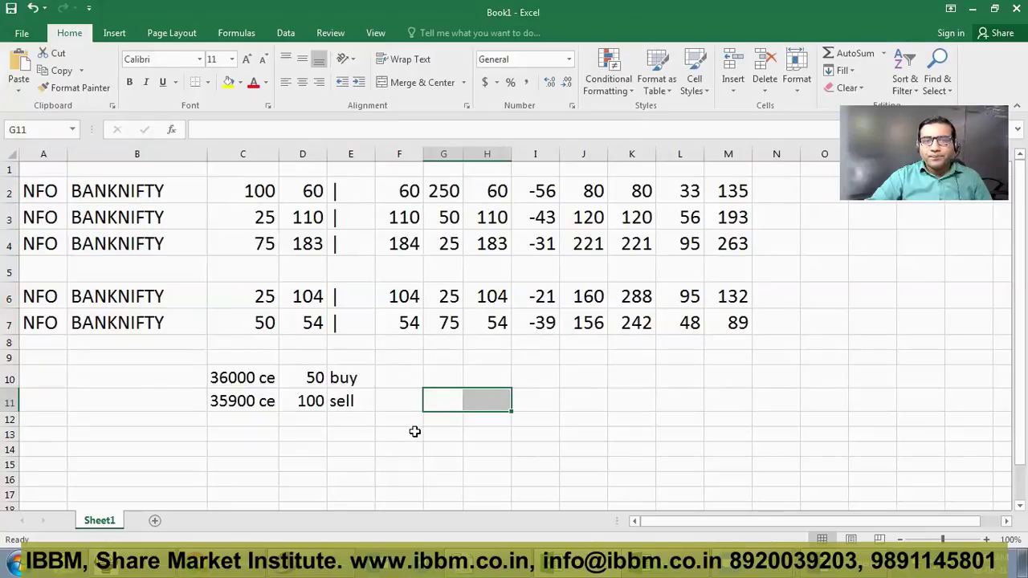
pyautogui.click(312, 404)
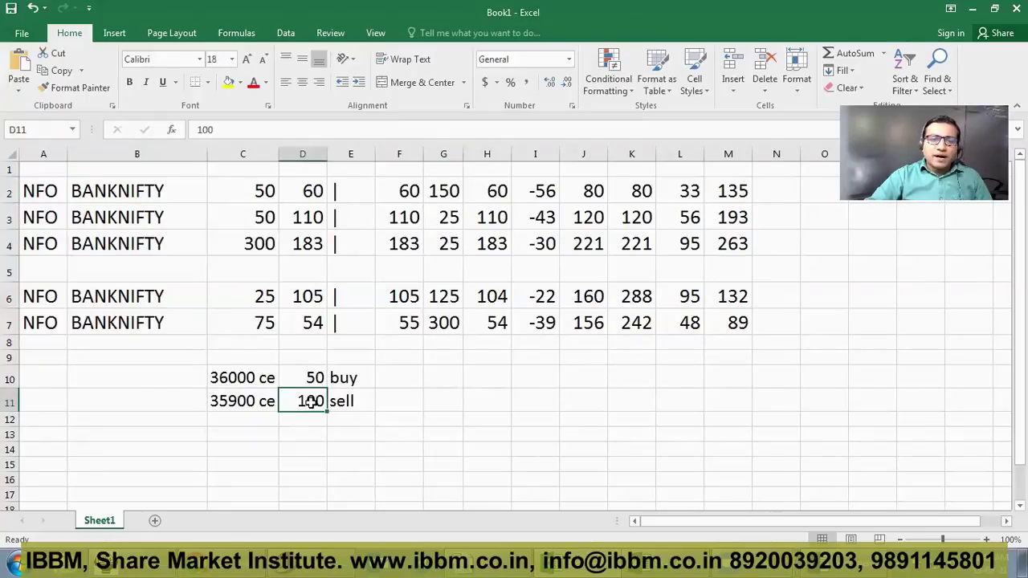
# Enter 25 in F11 for the sell row and 50 in F10 for the buy row.
pyautogui.click(390, 402)
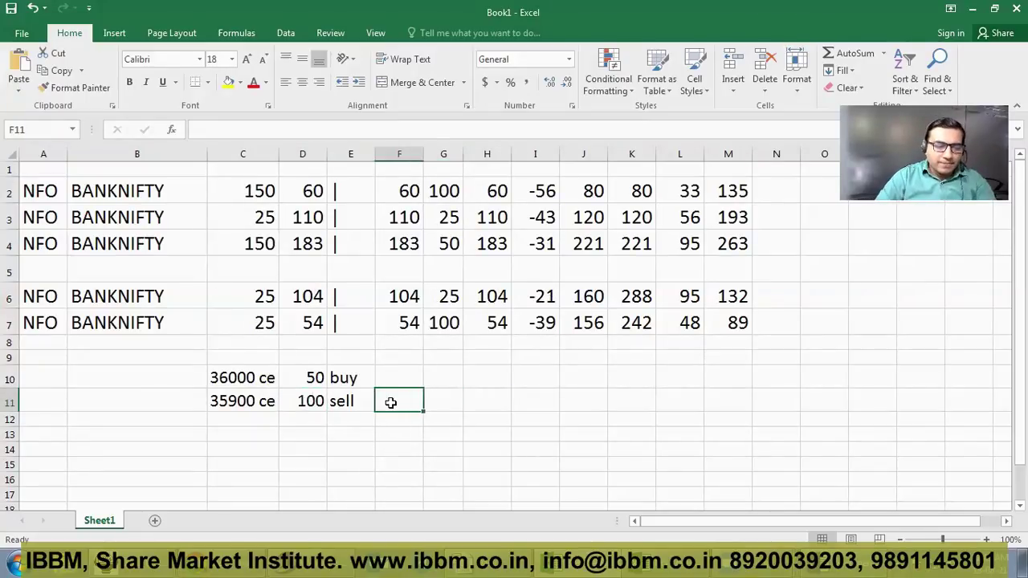
pyautogui.write('25')
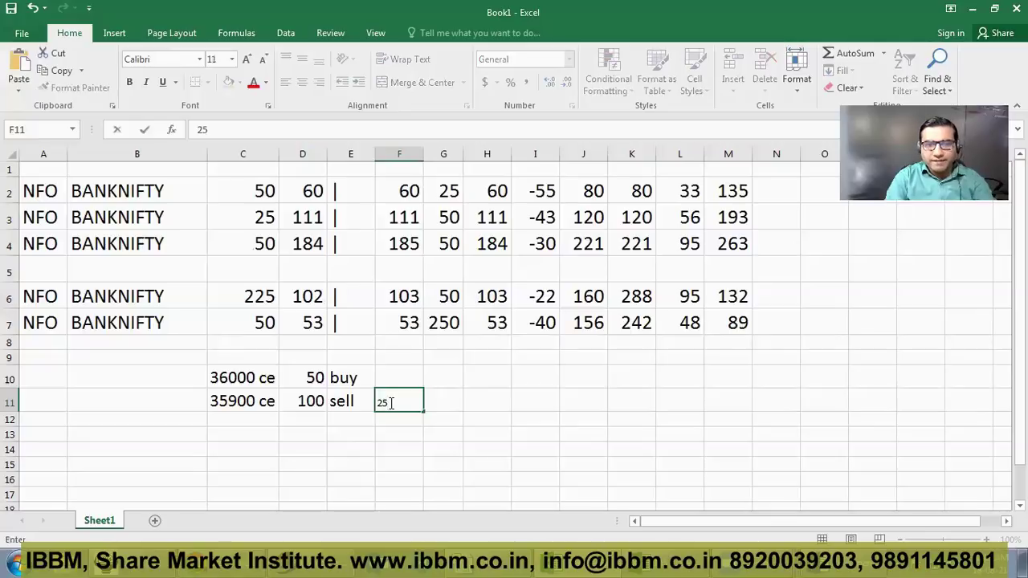
pyautogui.press('Return')
pyautogui.press('Up')
pyautogui.press('Up')
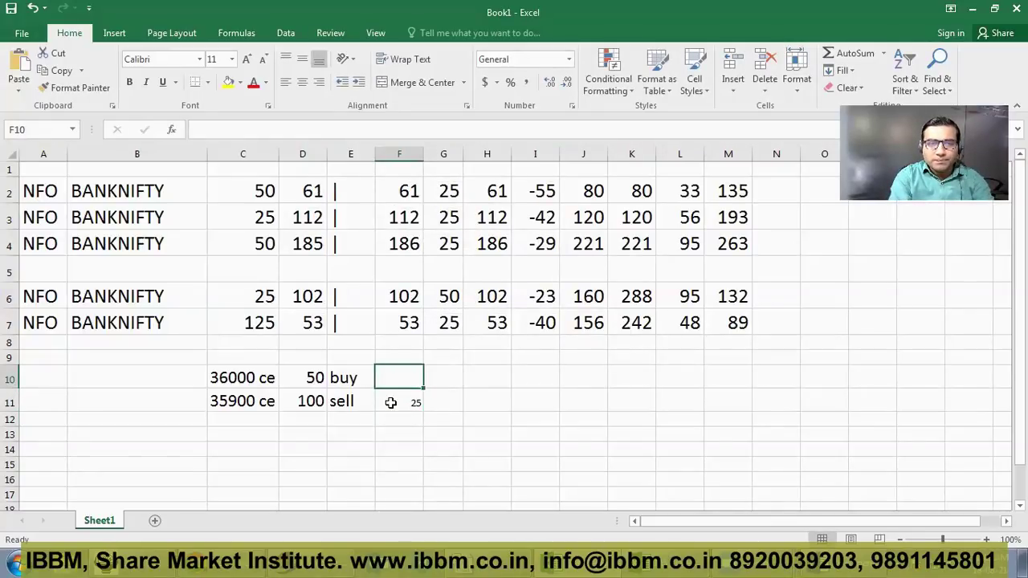
pyautogui.write('50')
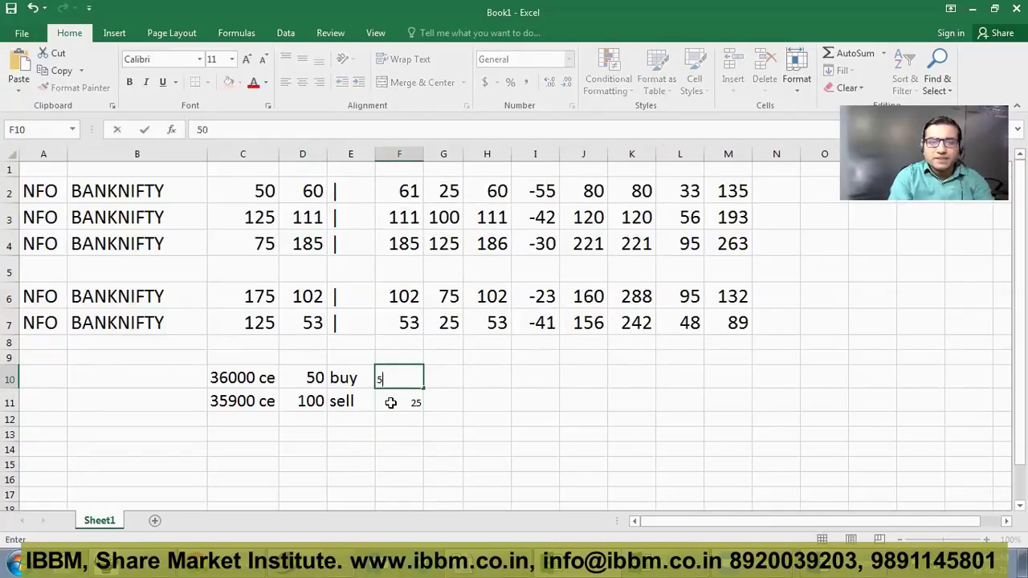
pyautogui.press('Return')
# Apply font size 18 to C10:F11 so that it includes the new numbers in column F.
pyautogui.press('Up')
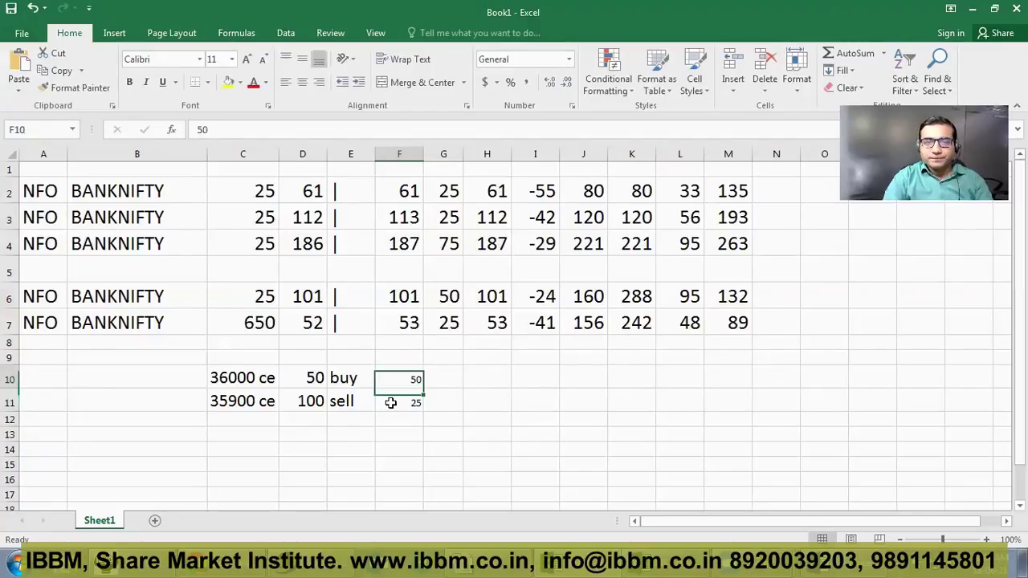
pyautogui.press('Left')
pyautogui.press('Left')
pyautogui.press('Left')
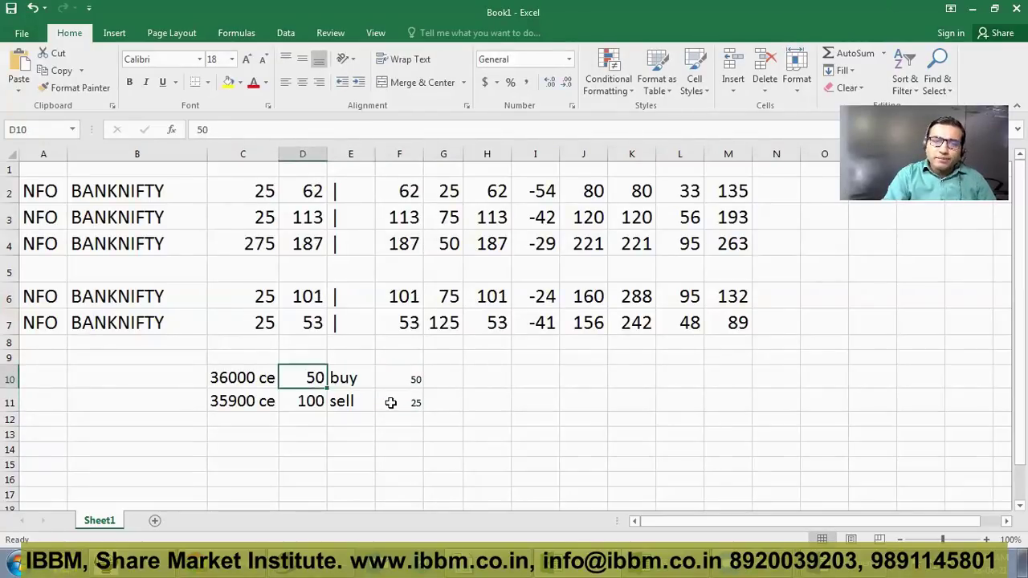
pyautogui.hotkey('shift', 'Right')
pyautogui.hotkey('shift', 'Right')
pyautogui.hotkey('shift', 'Right')
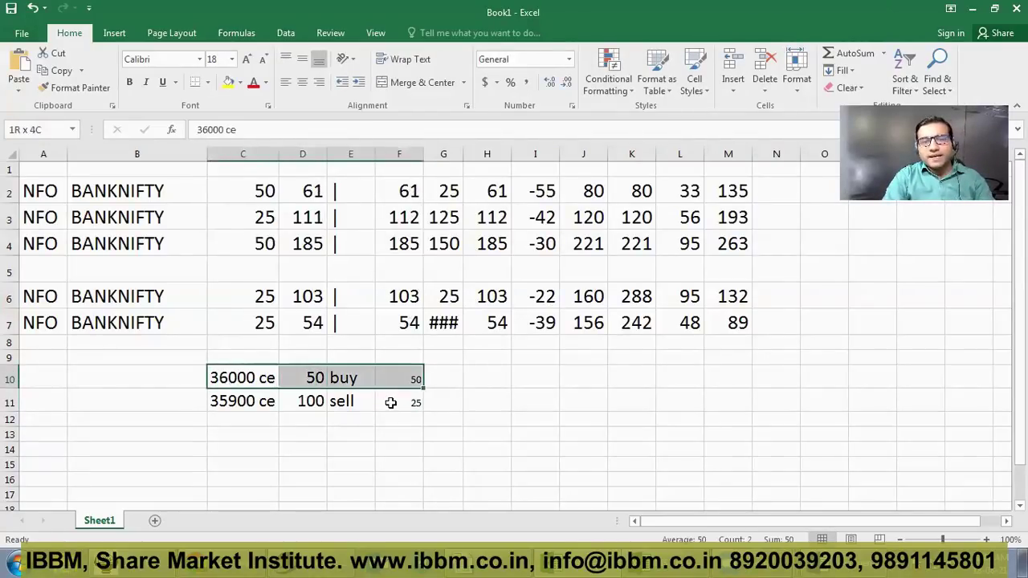
pyautogui.hotkey('shift', 'Down')
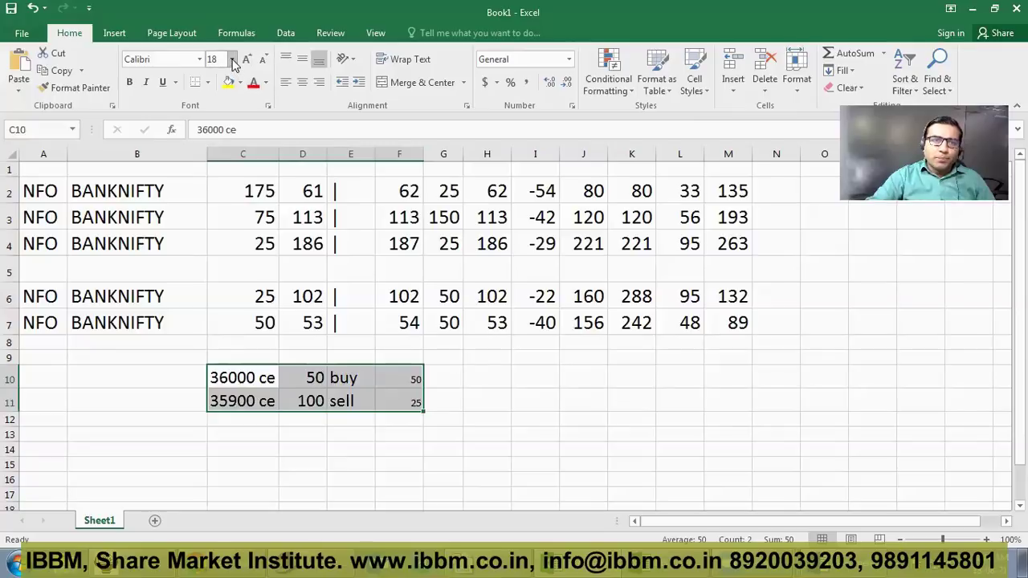
pyautogui.click(231, 58)
pyautogui.click(214, 178)
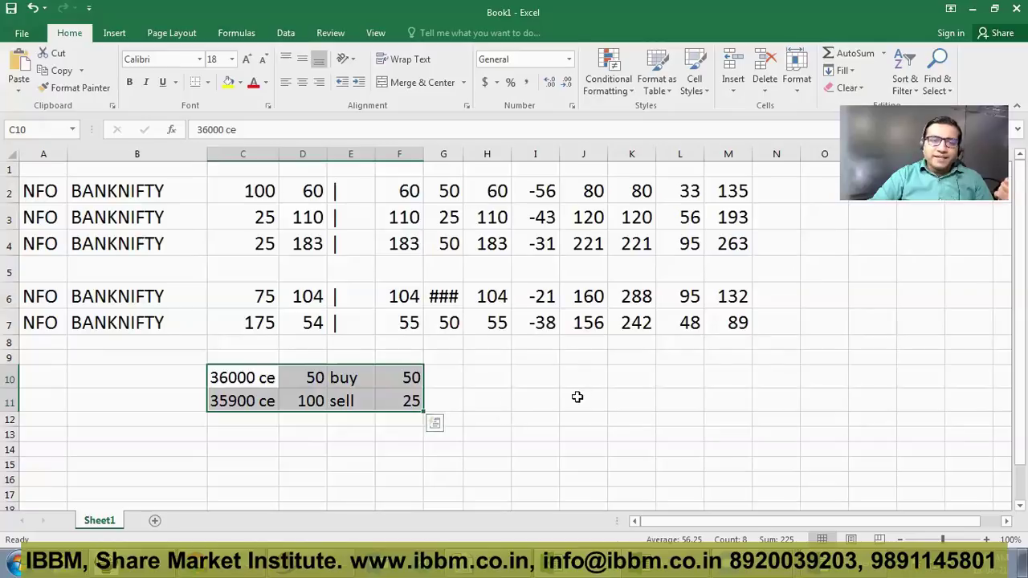
pyautogui.click(298, 380)
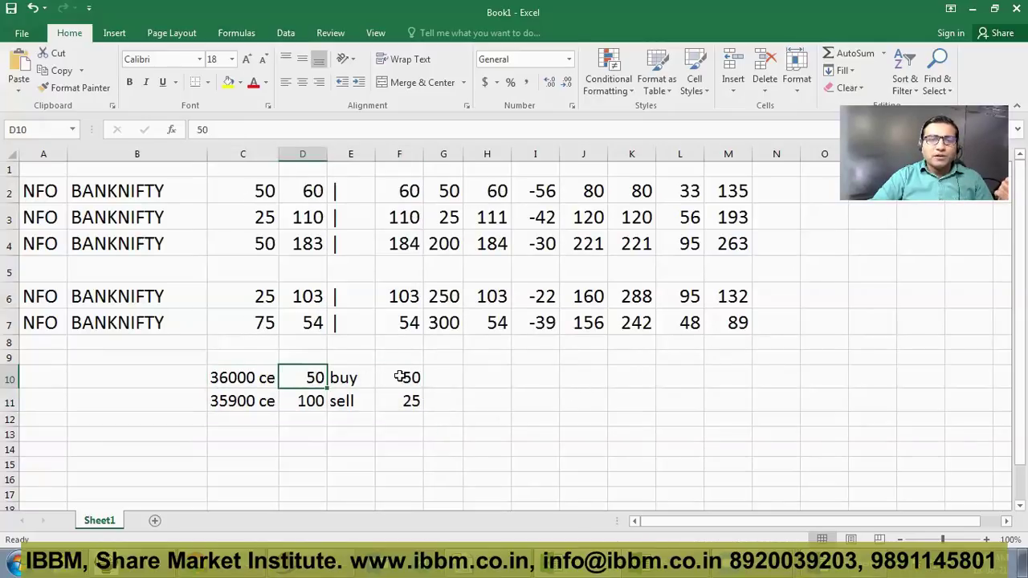
pyautogui.click(399, 376)
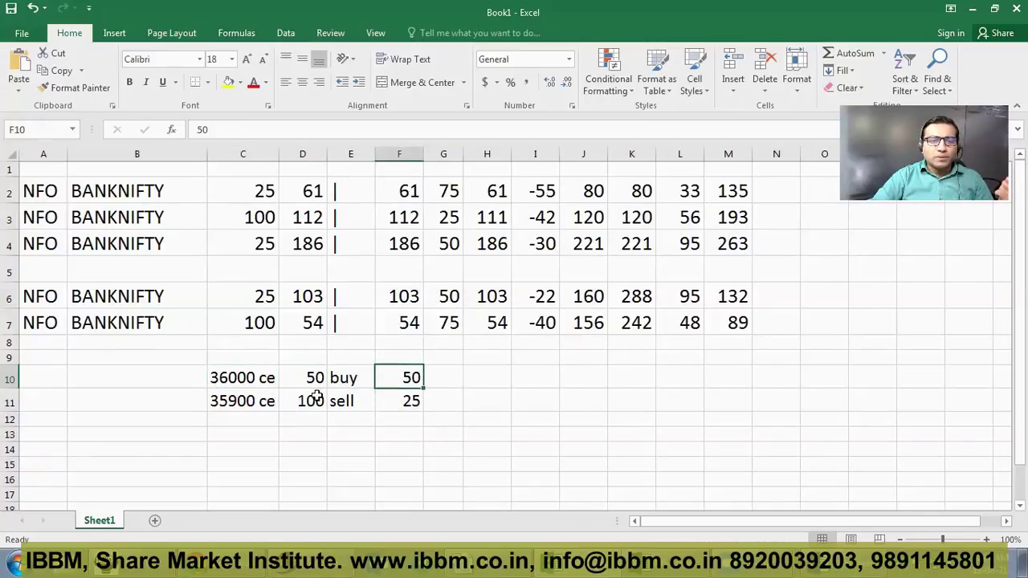
# Enter the formula =F10*50 in G10 to calculate the value of the 36000 ce buy row.
pyautogui.click(453, 379)
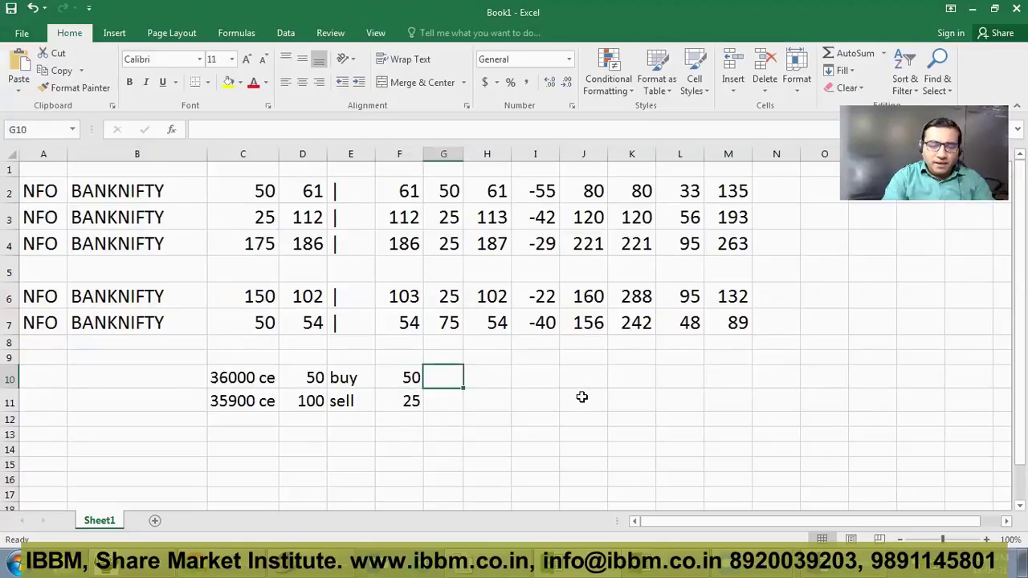
pyautogui.write('-1')
pyautogui.press('BackSpace')
pyautogui.press('BackSpace')
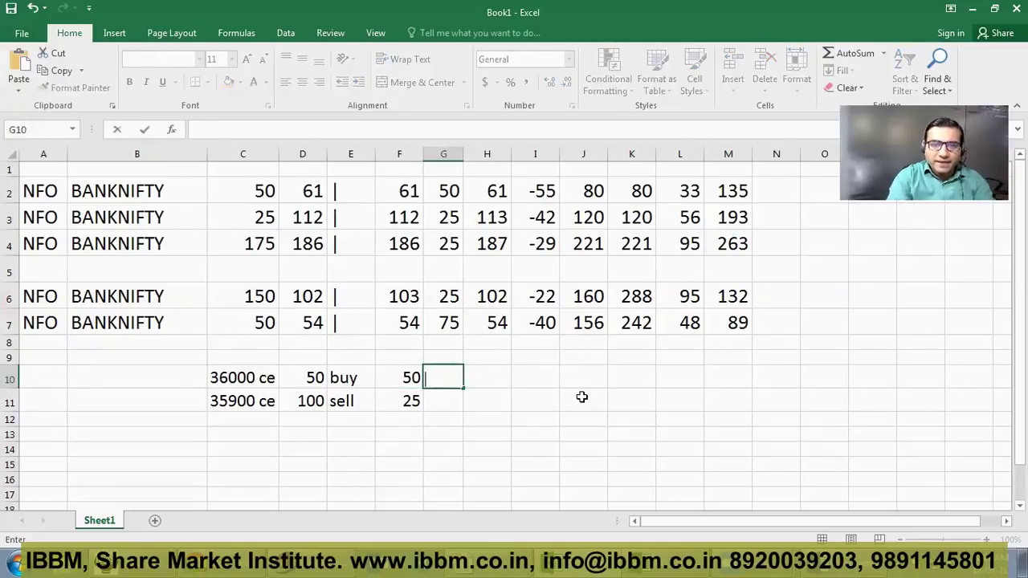
pyautogui.write('=')
pyautogui.press('Left')
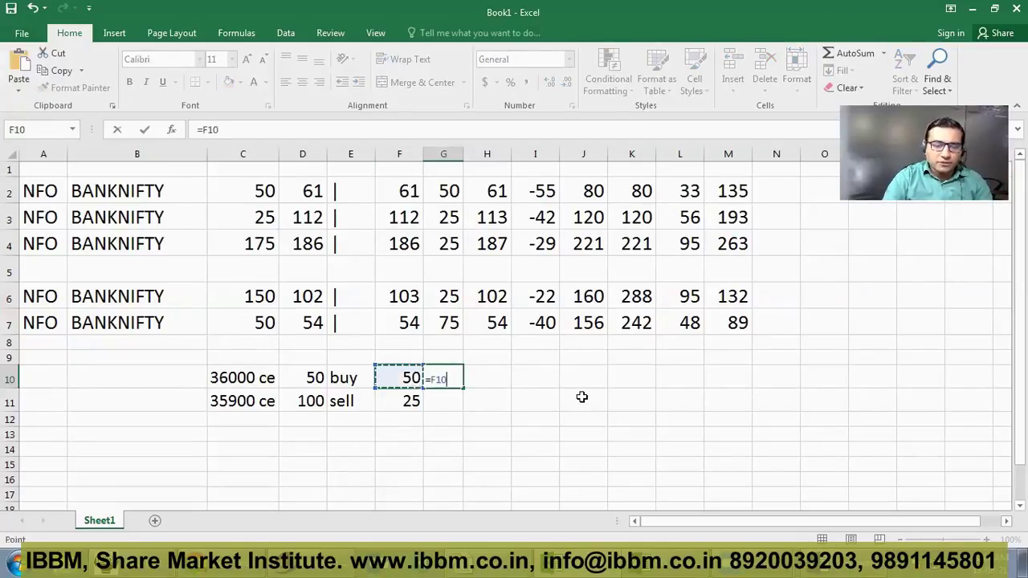
pyautogui.write('*50')
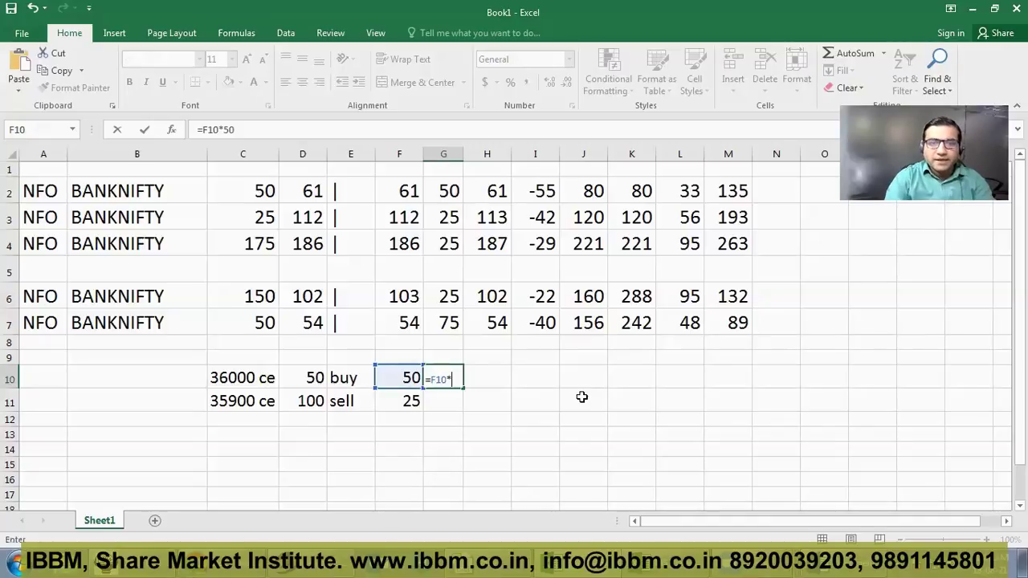
pyautogui.press('Return')
pyautogui.press('Up')
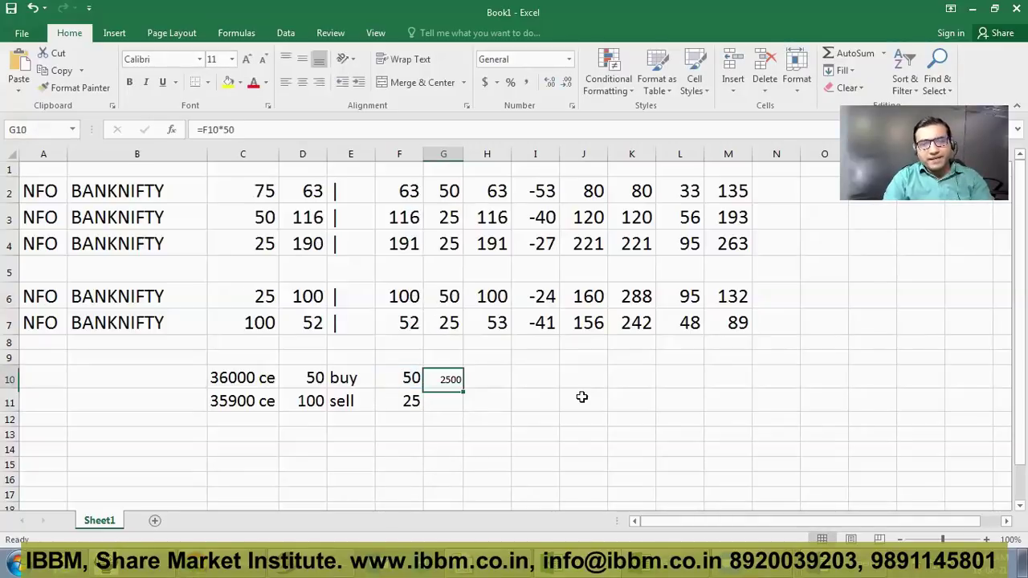
pyautogui.press('Down')
pyautogui.press('Up')
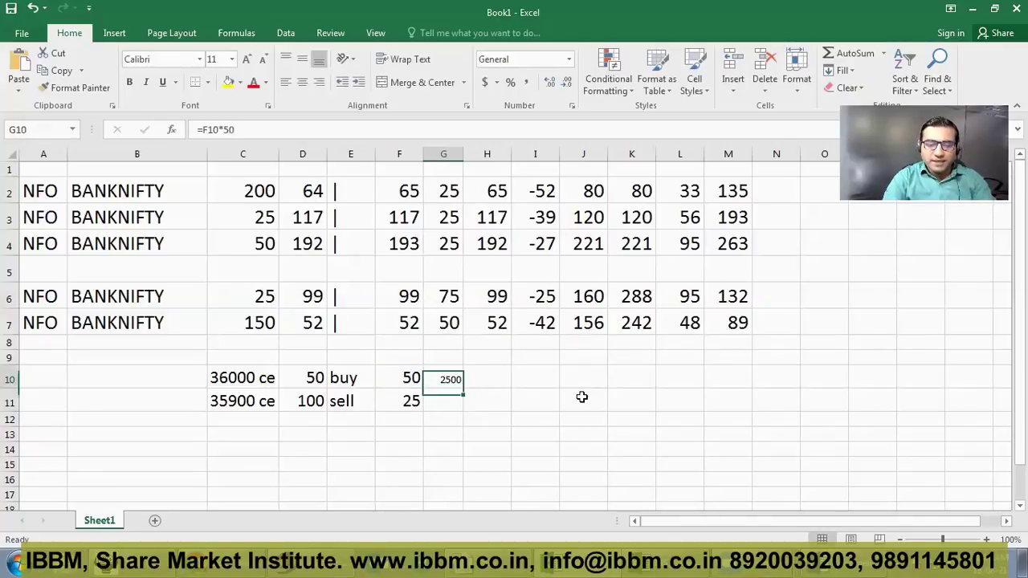
# Replace the formula in G10 with -2500 as the cost of the 36000 ce buy row.
pyautogui.write('-')
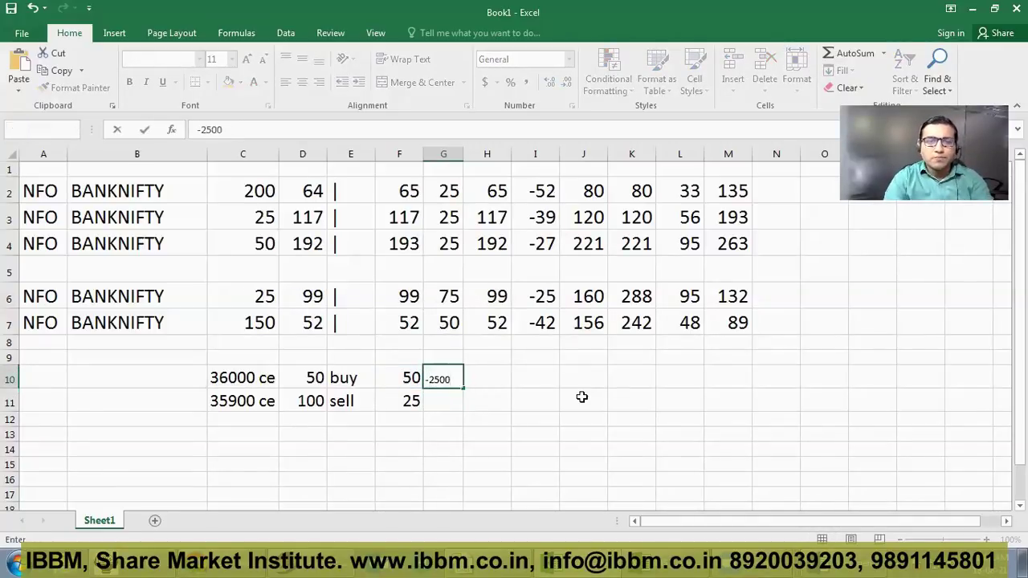
pyautogui.write('2500')
pyautogui.press('Return')
# Enter 2500 in G11 as the premium received for the 35900 ce sell row.
pyautogui.press('Left')
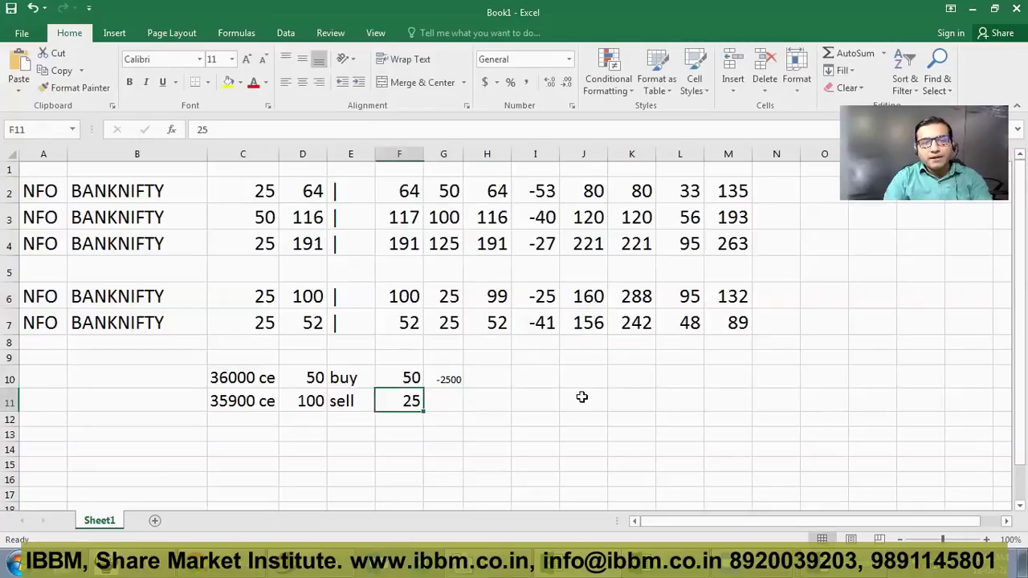
pyautogui.press('Left')
pyautogui.press('Right')
pyautogui.press('Right')
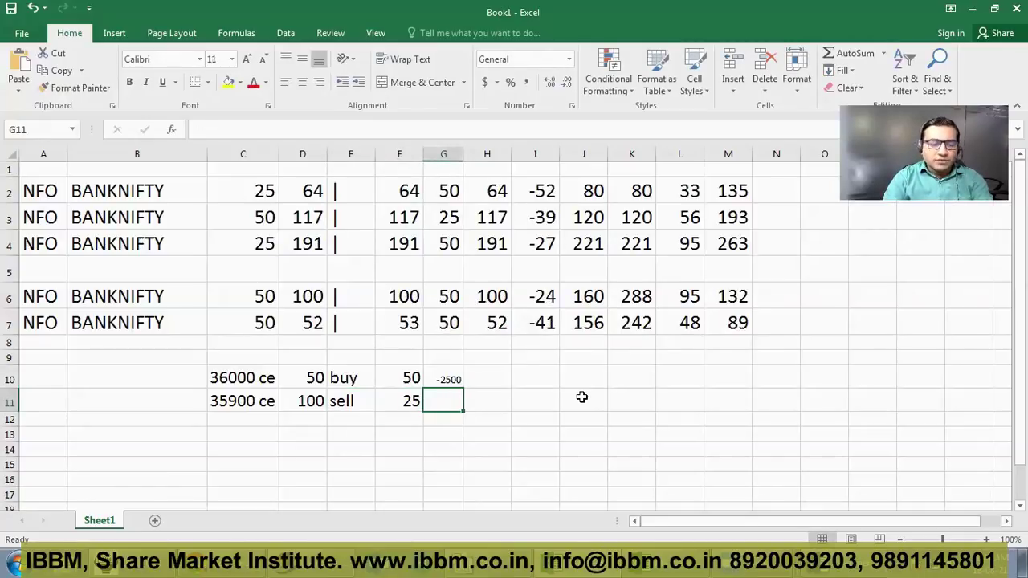
pyautogui.write('=D11*F11')
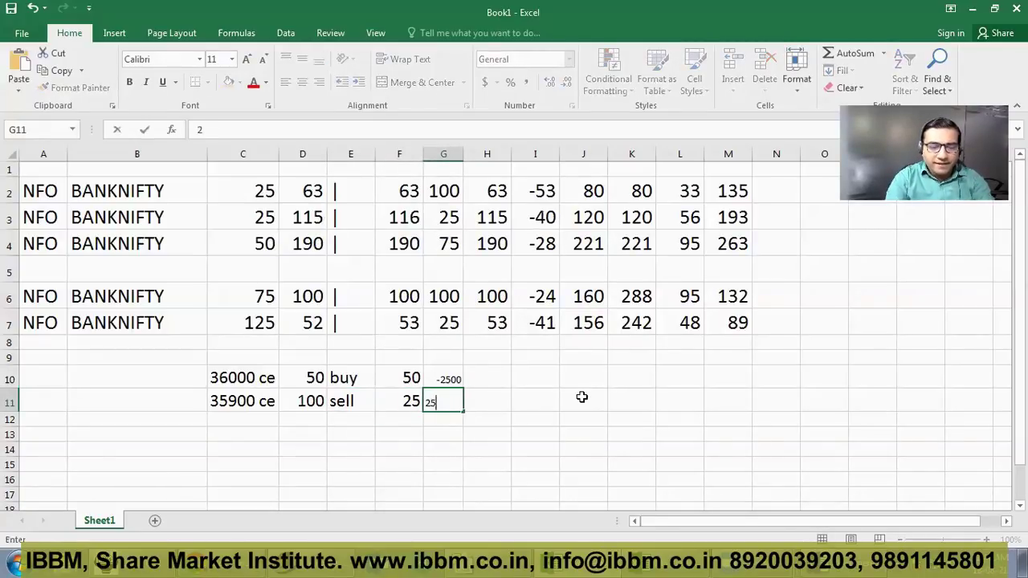
pyautogui.press('Return')
# Set the font size of the two position values in G10:G11 to 20.
pyautogui.press('Up')
pyautogui.press('Up')
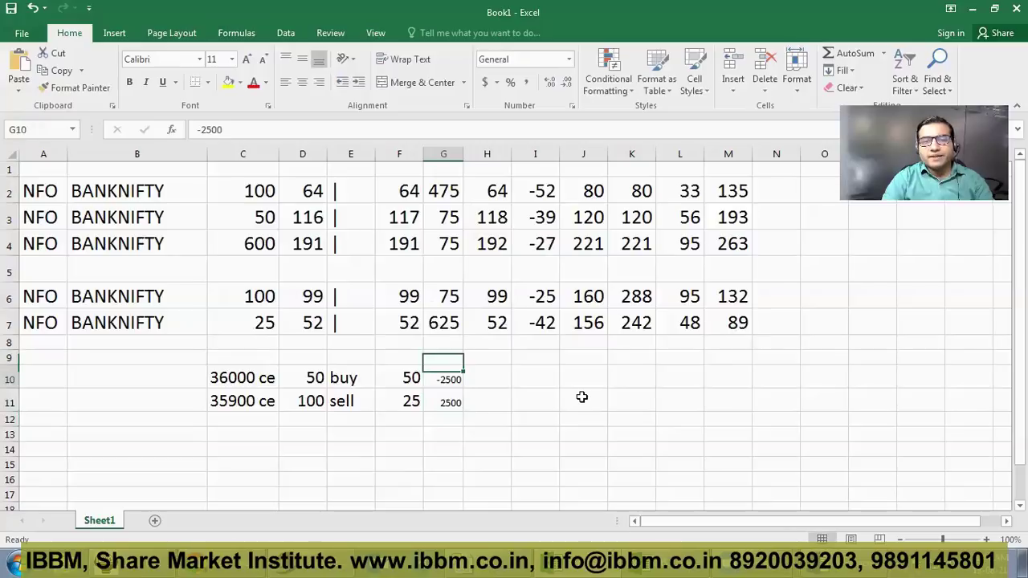
pyautogui.hotkey('shift', 'Down')
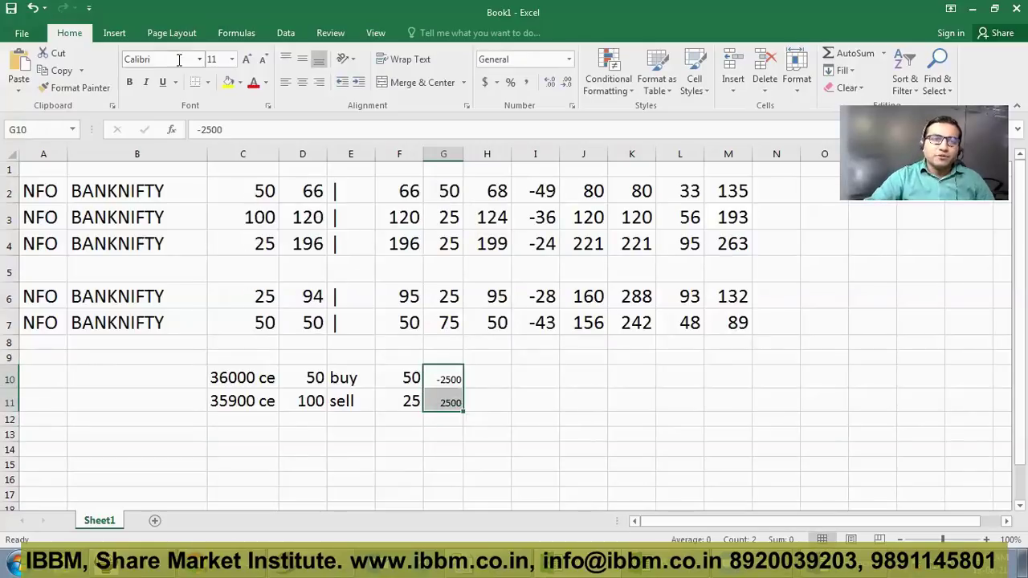
pyautogui.click(231, 58)
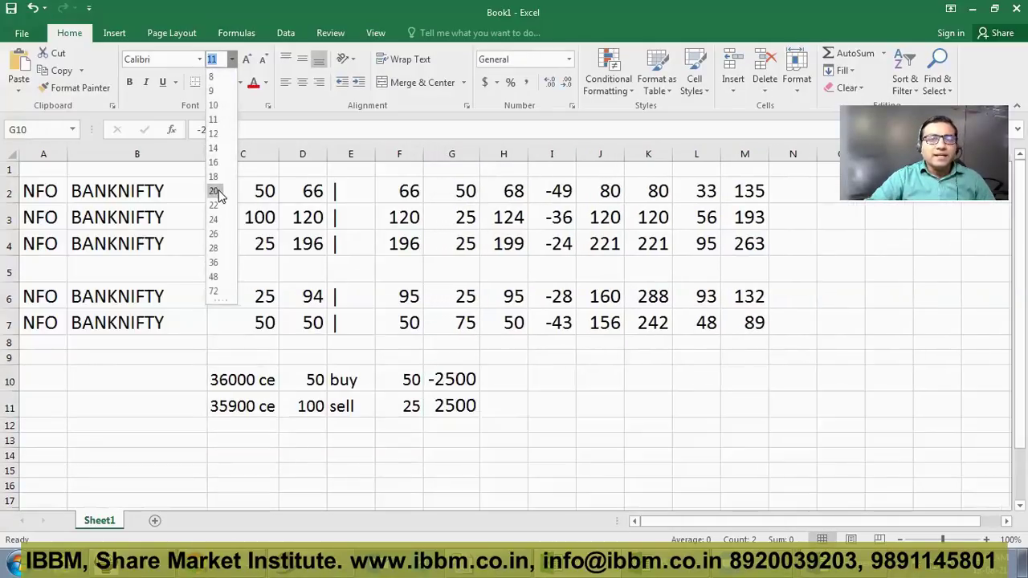
pyautogui.click(217, 189)
# Enter the index level 35900 in I10, beside the position calculation.
pyautogui.click(563, 383)
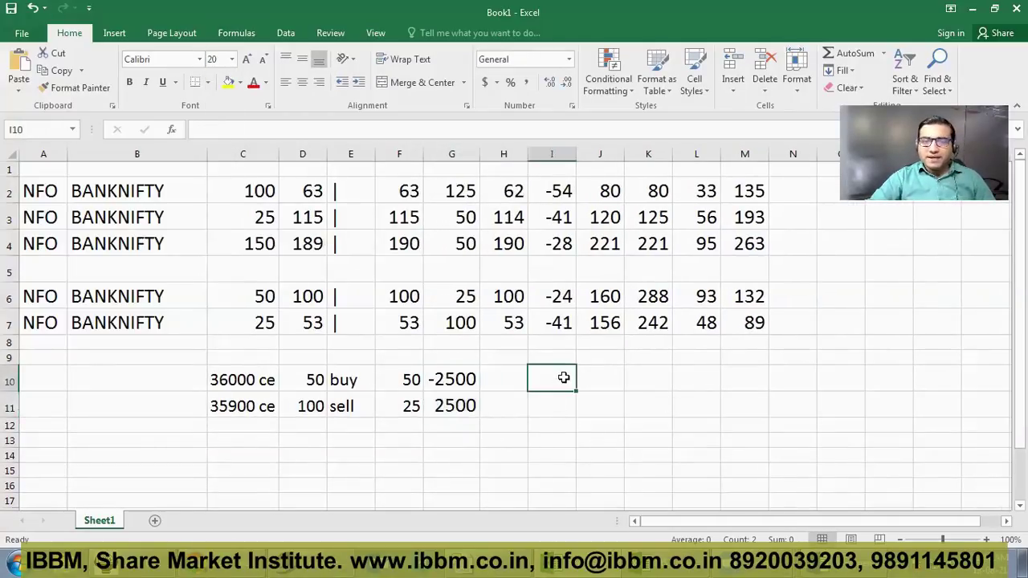
pyautogui.click(464, 410)
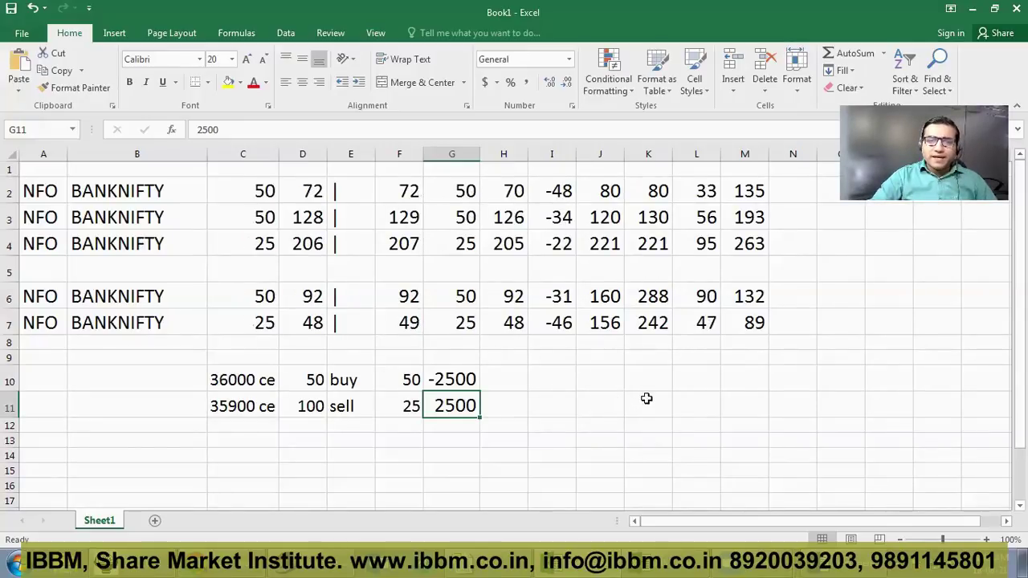
pyautogui.click(652, 374)
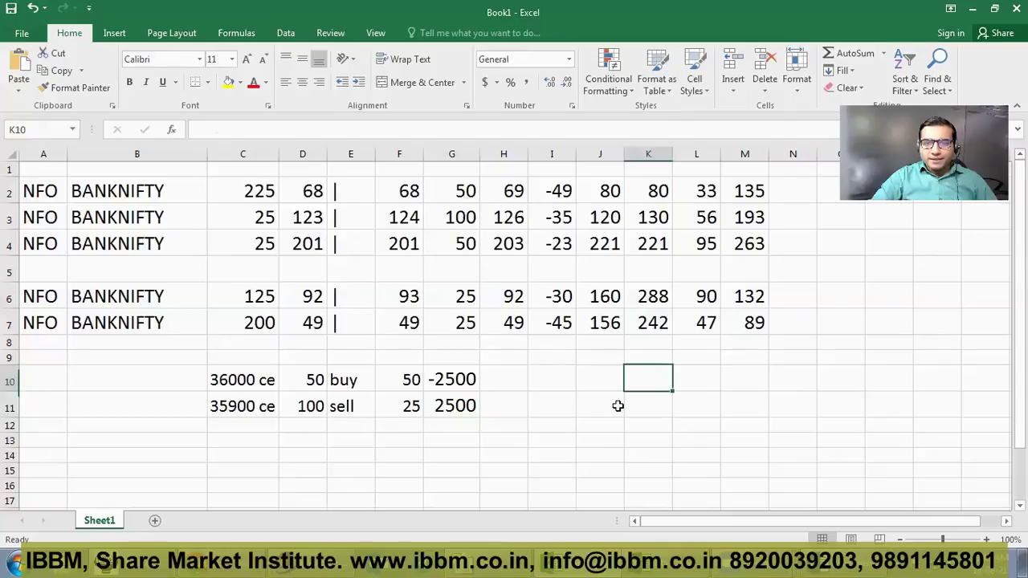
pyautogui.click(562, 378)
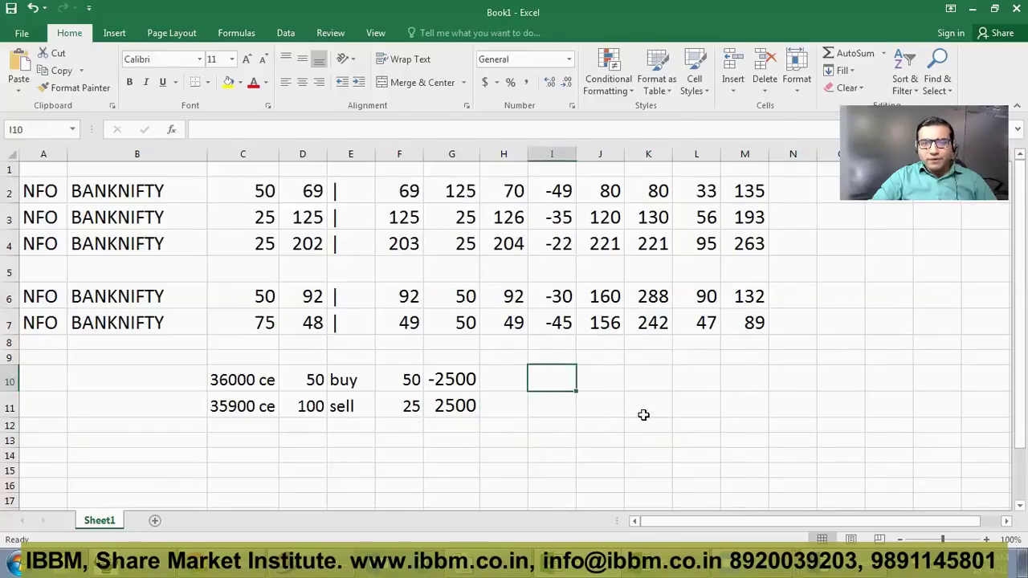
pyautogui.write('3')
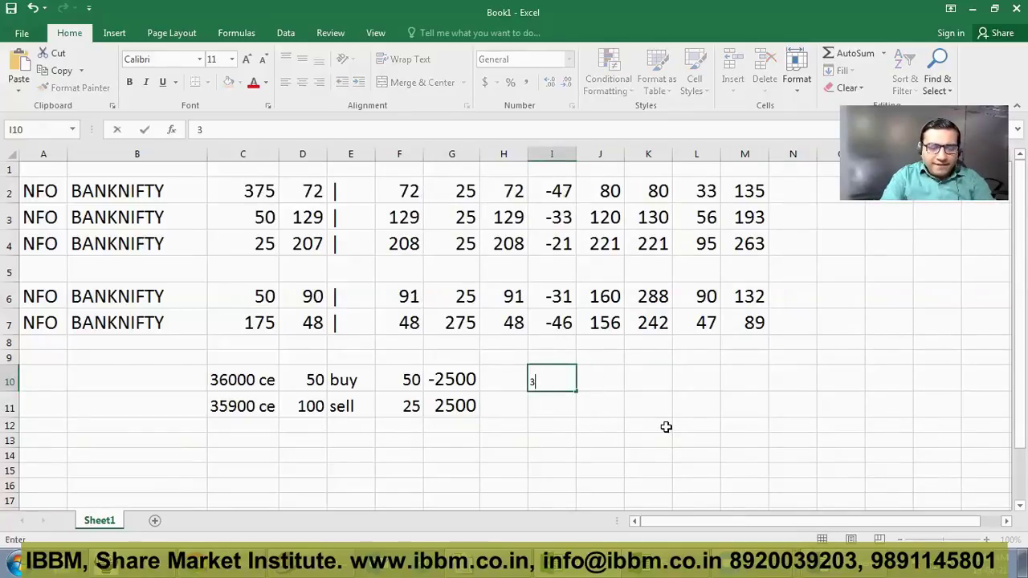
pyautogui.write('5900')
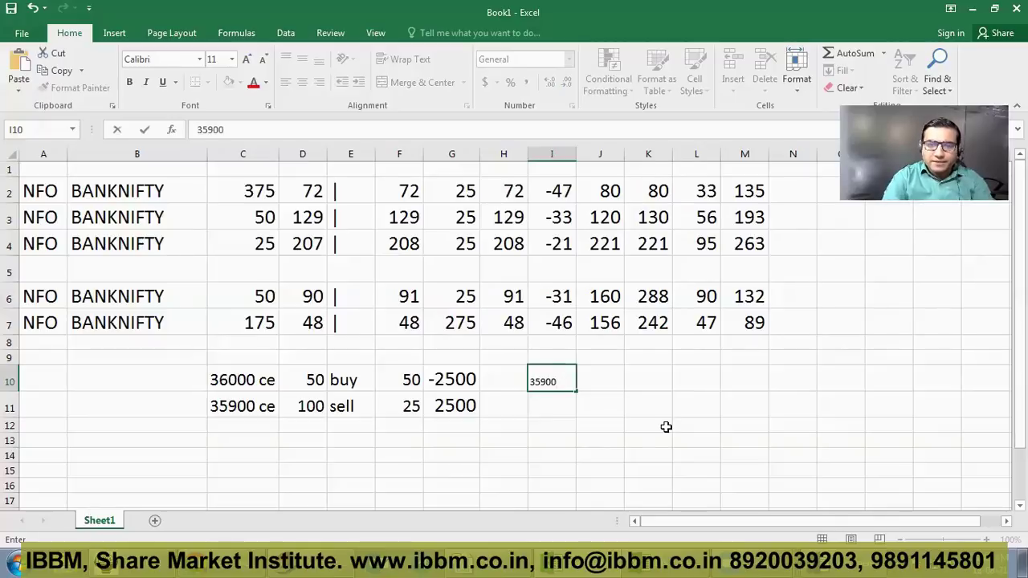
pyautogui.press('Return')
pyautogui.press('Up')
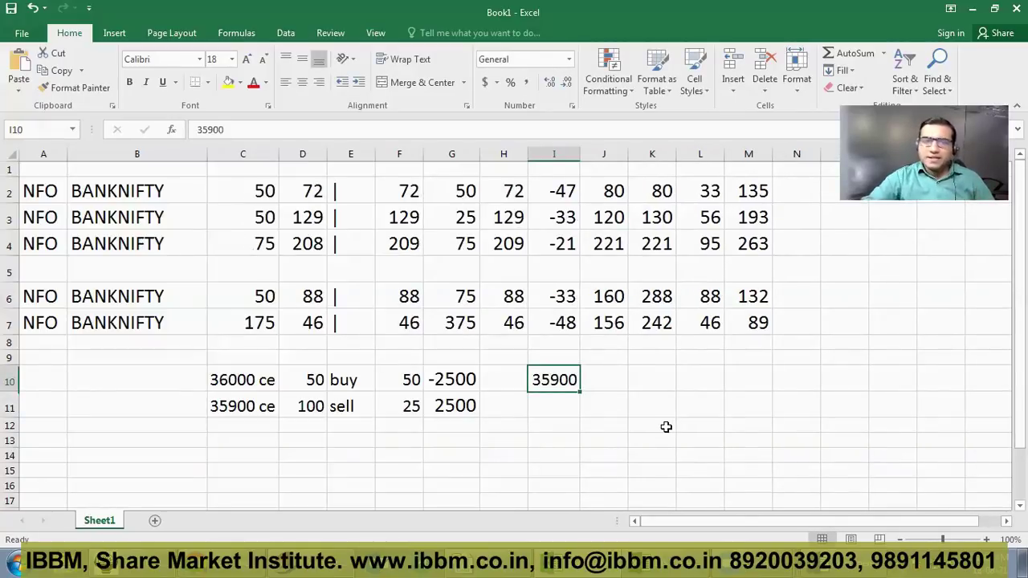
# Review both option legs in C10:C11, the live quotes in the trading terminal, and the leg values in G10:G11 of the workbook.
pyautogui.click(263, 396)
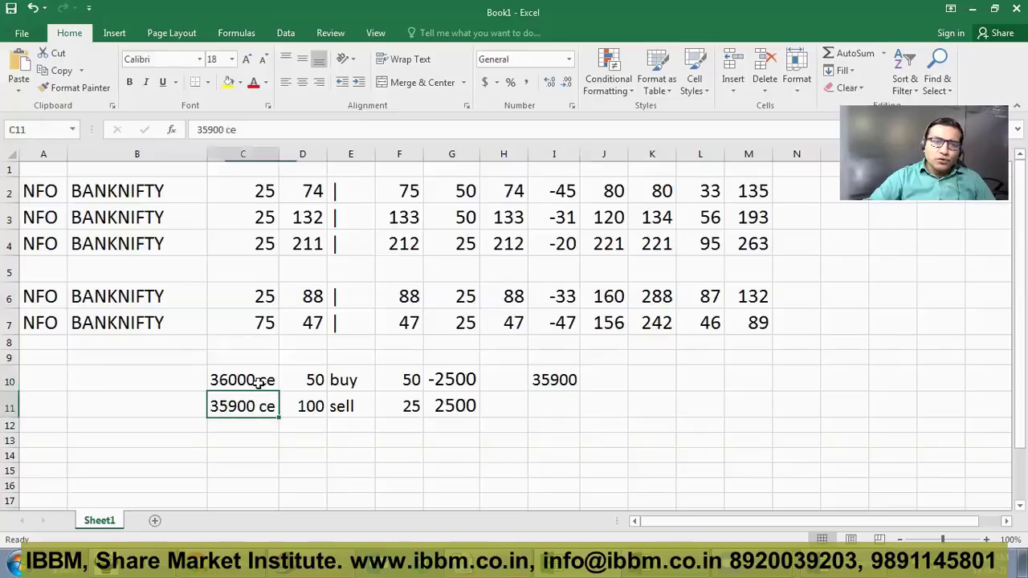
pyautogui.click(259, 383)
pyautogui.press('Escape')
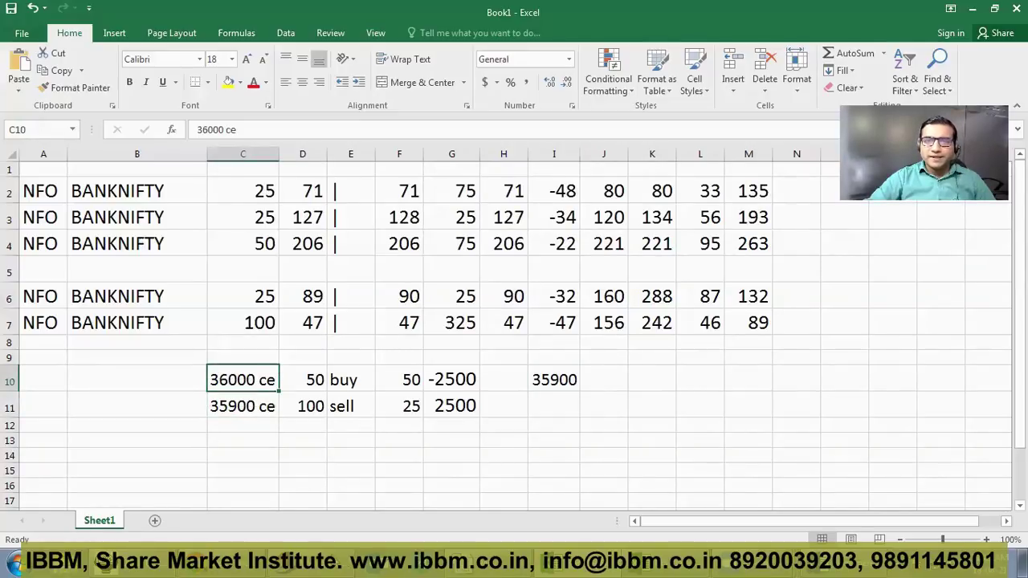
pyautogui.hotkey('alt', 'Tab')
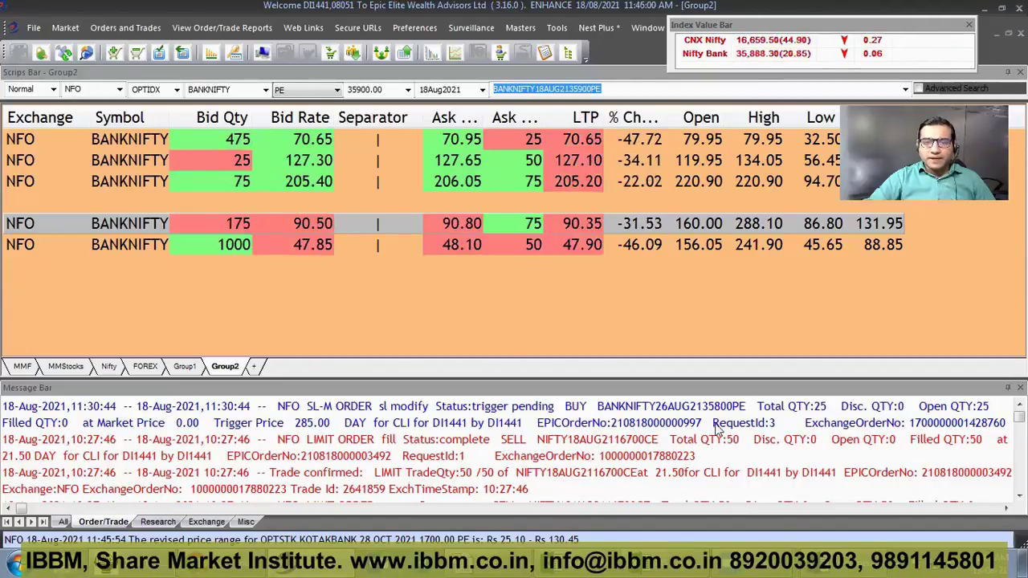
pyautogui.hotkey('alt', 'Tab')
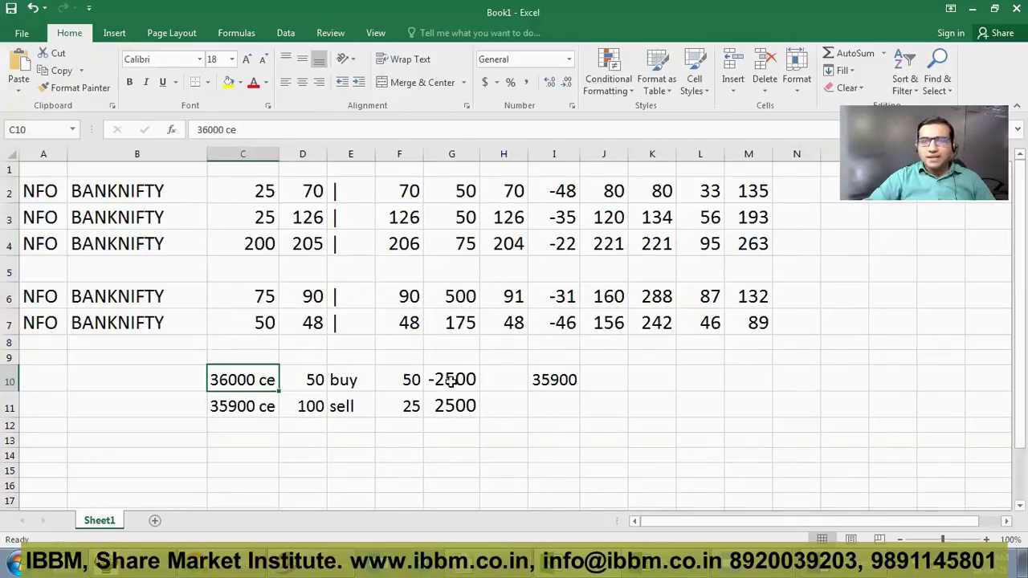
pyautogui.click(451, 380)
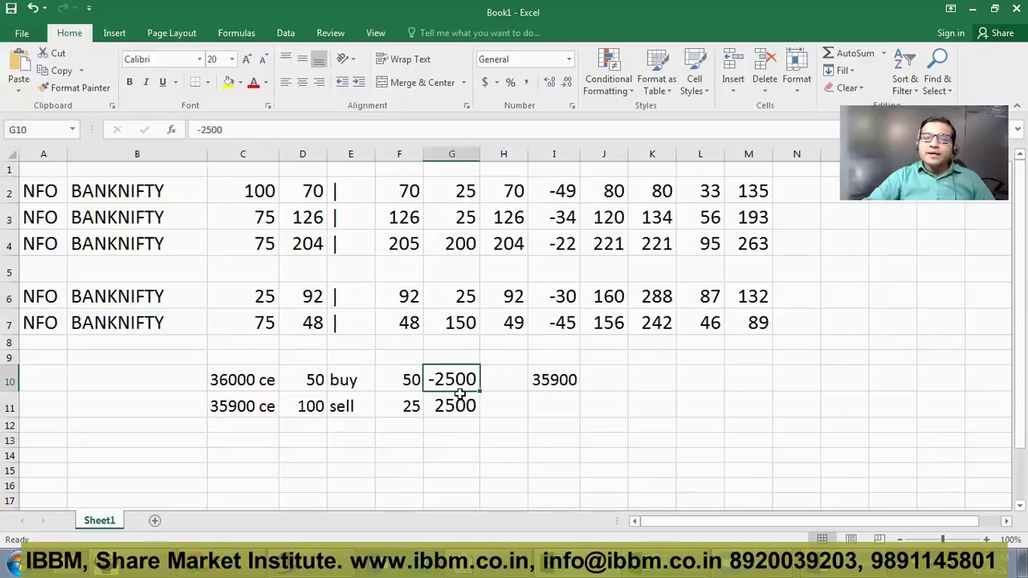
pyautogui.click(461, 405)
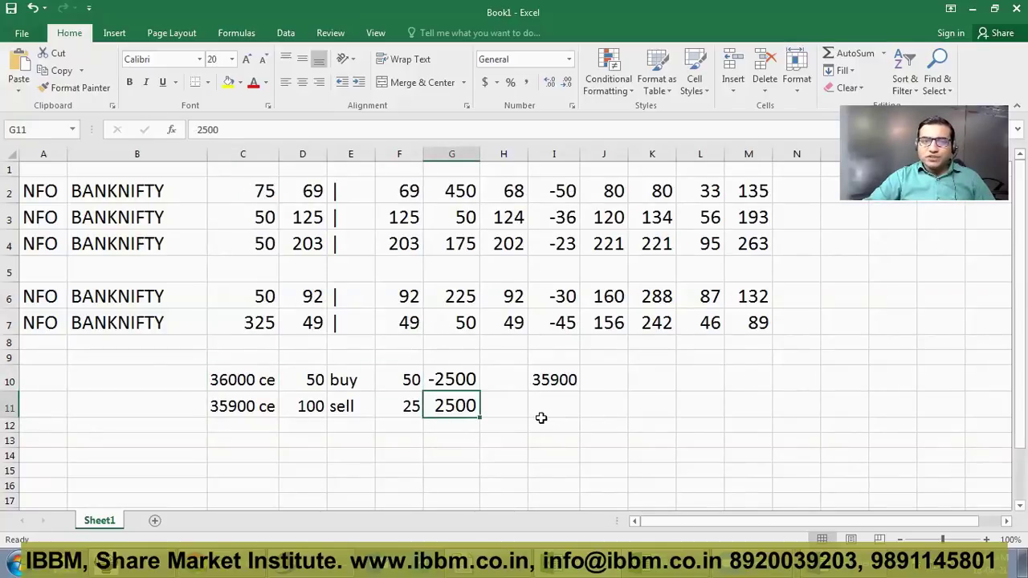
# Enter 0 in I11 as the position's result under the 35900 level.
pyautogui.click(549, 412)
pyautogui.write('0')
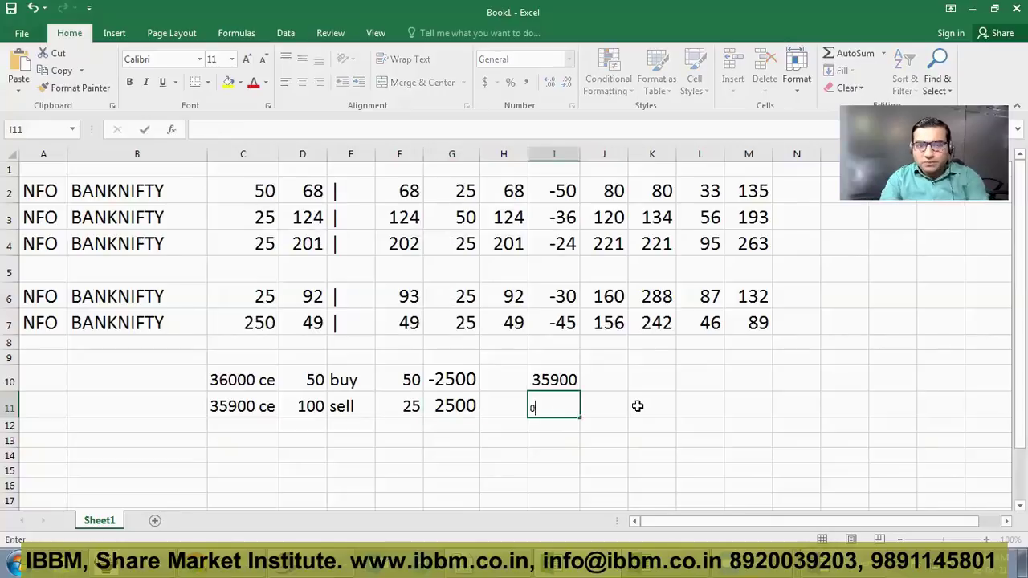
pyautogui.press('Return')
# Set the font size of the payoff range I10:R11 to 20.
pyautogui.press('Up')
pyautogui.press('Up')
pyautogui.hotkey('shift', 'Right')
pyautogui.hotkey('shift', 'Right')
pyautogui.hotkey('shift', 'Right')
pyautogui.hotkey('shift', 'Right')
pyautogui.hotkey('shift', 'Right')
pyautogui.hotkey('shift', 'Right')
pyautogui.hotkey('shift', 'Right')
pyautogui.hotkey('shift', 'Right')
pyautogui.hotkey('shift', 'Right')
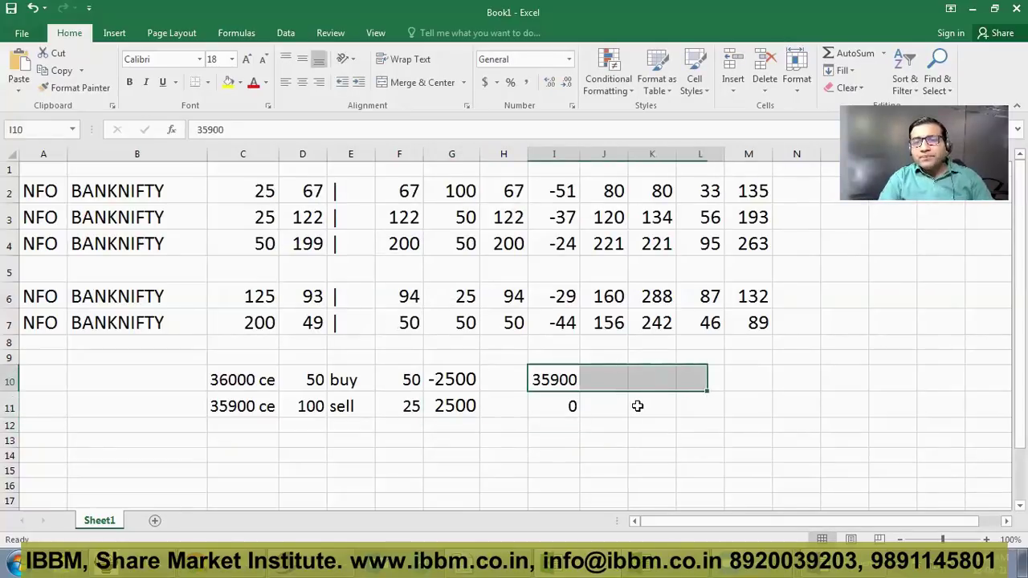
pyautogui.hotkey('shift', 'Down')
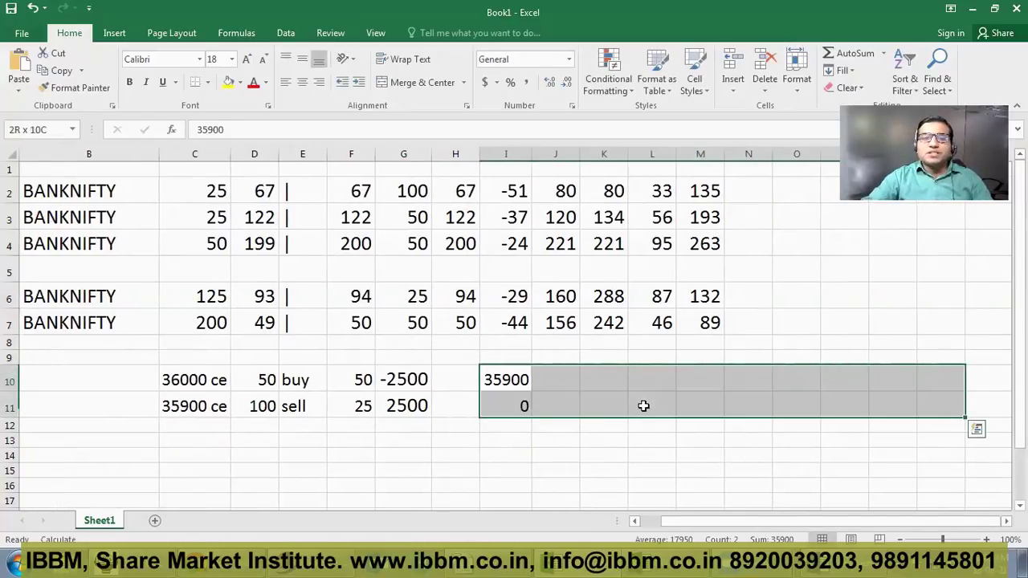
pyautogui.click(232, 59)
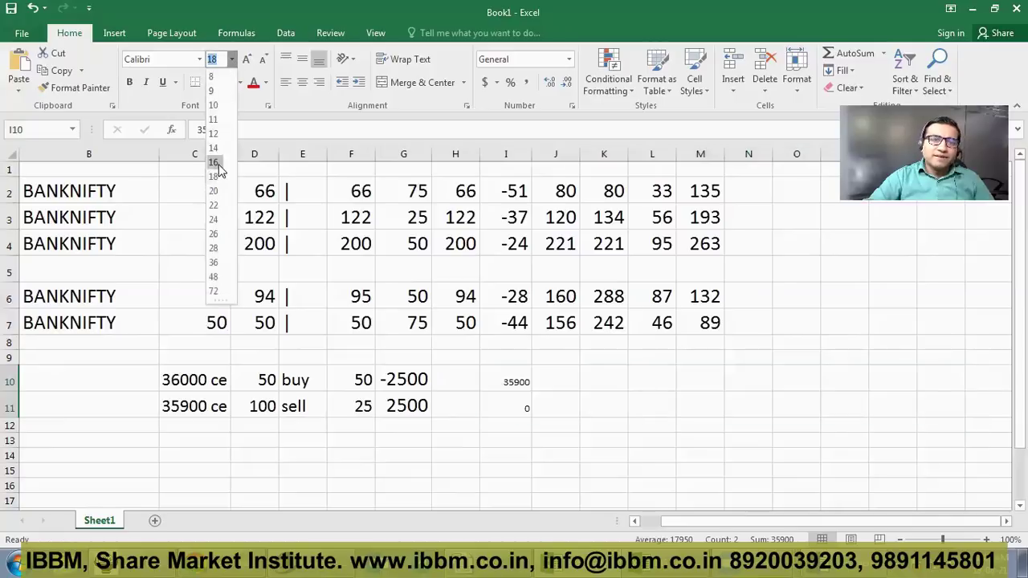
pyautogui.click(214, 191)
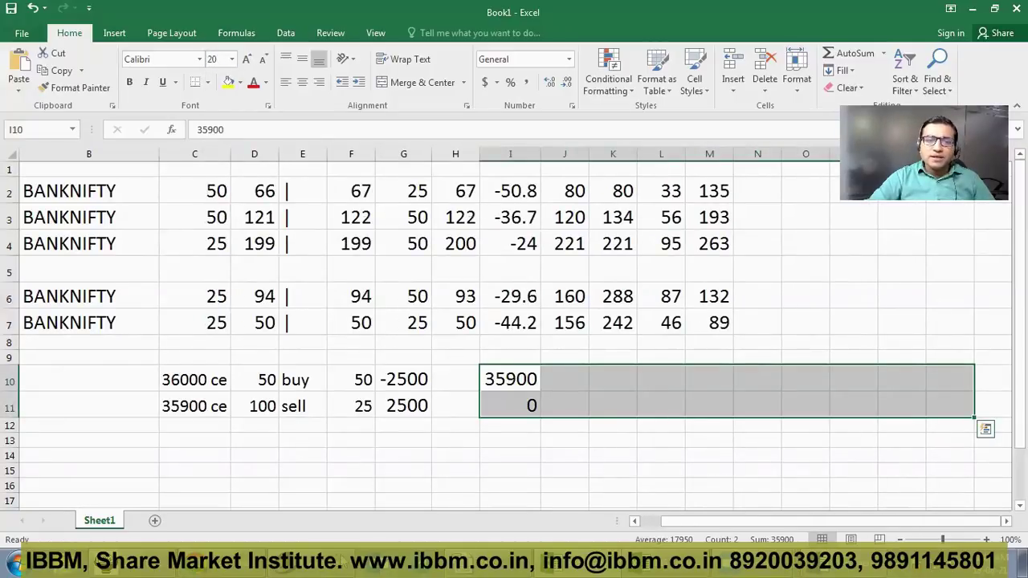
# Switch to the trading terminal, check the live price of the last BANKNIFTY row, and return to the Excel workbook.
pyautogui.hotkey('alt', 'Tab')
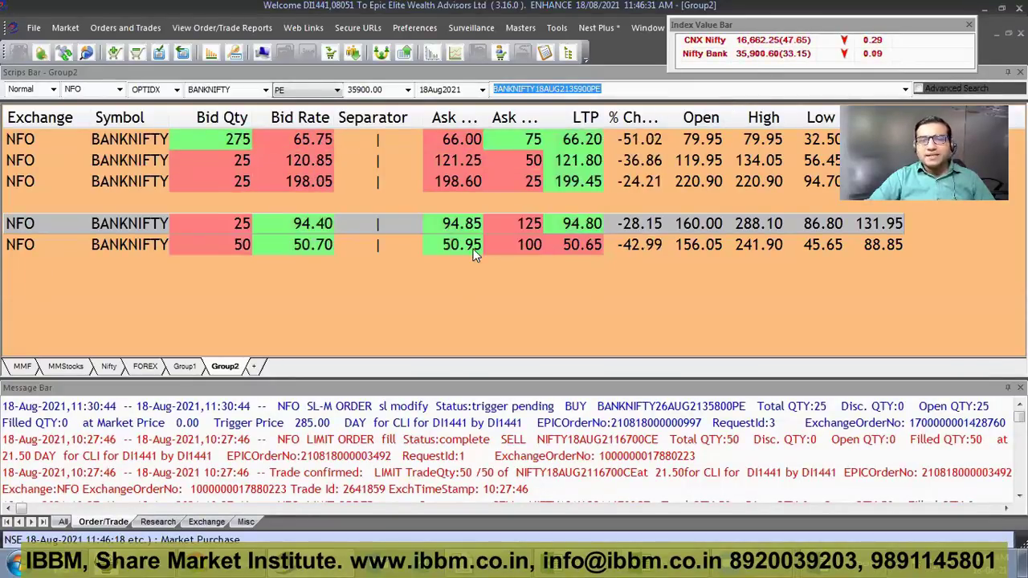
pyautogui.click(566, 244)
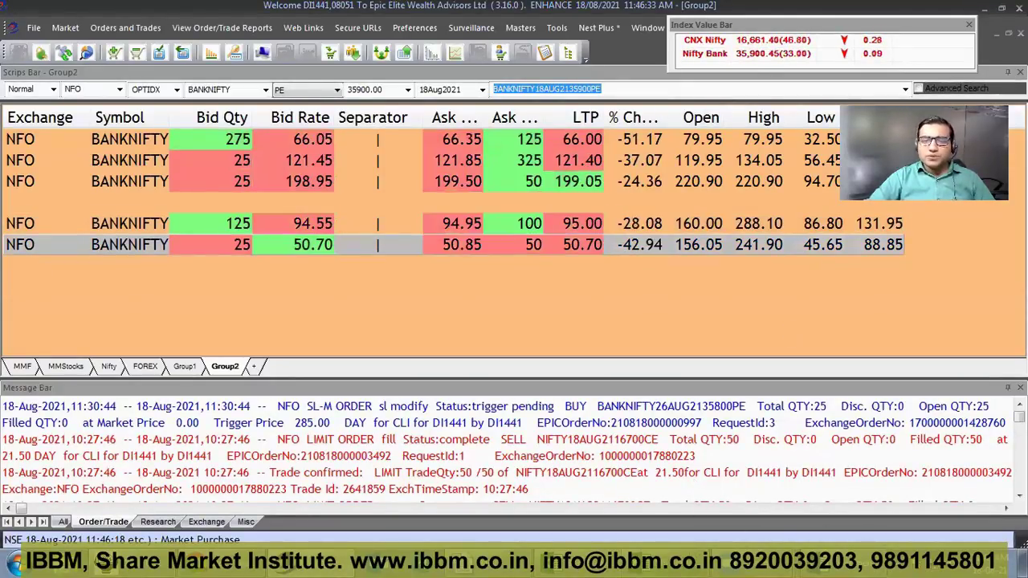
pyautogui.hotkey('alt', 'Tab')
# Enter the next index level, 36000, in J10 of the payoff range.
pyautogui.click(564, 470)
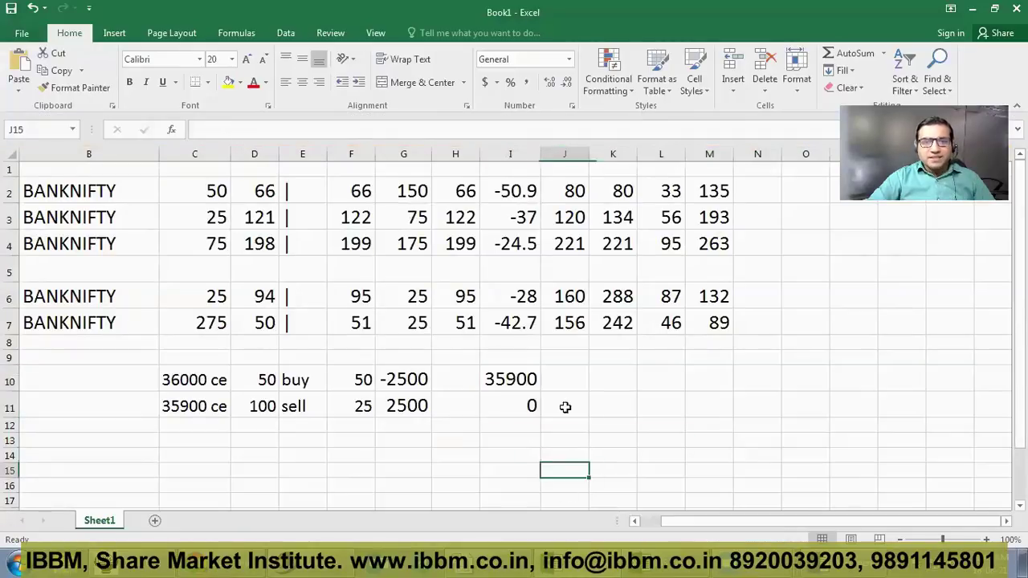
pyautogui.click(564, 381)
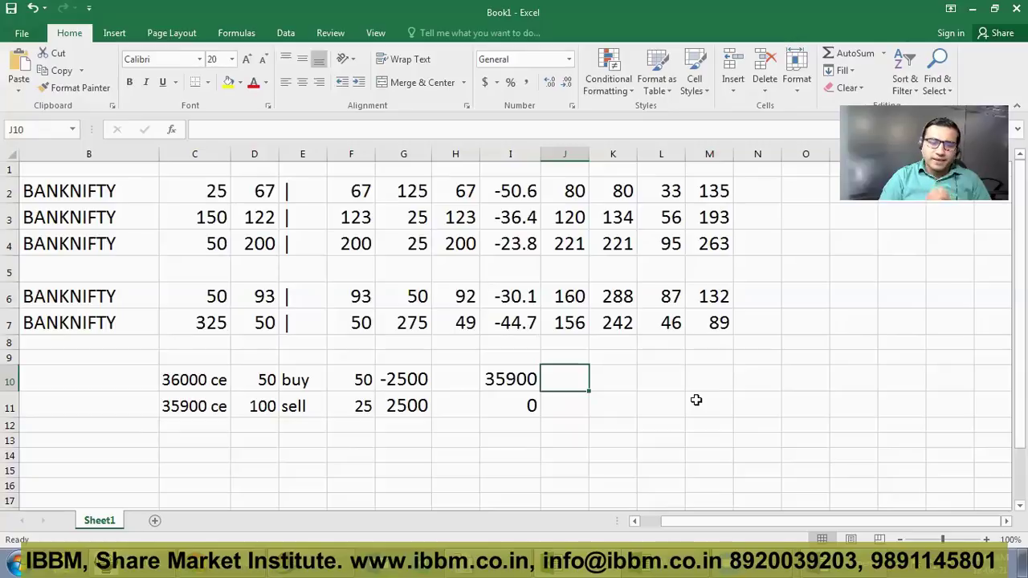
pyautogui.write('36000')
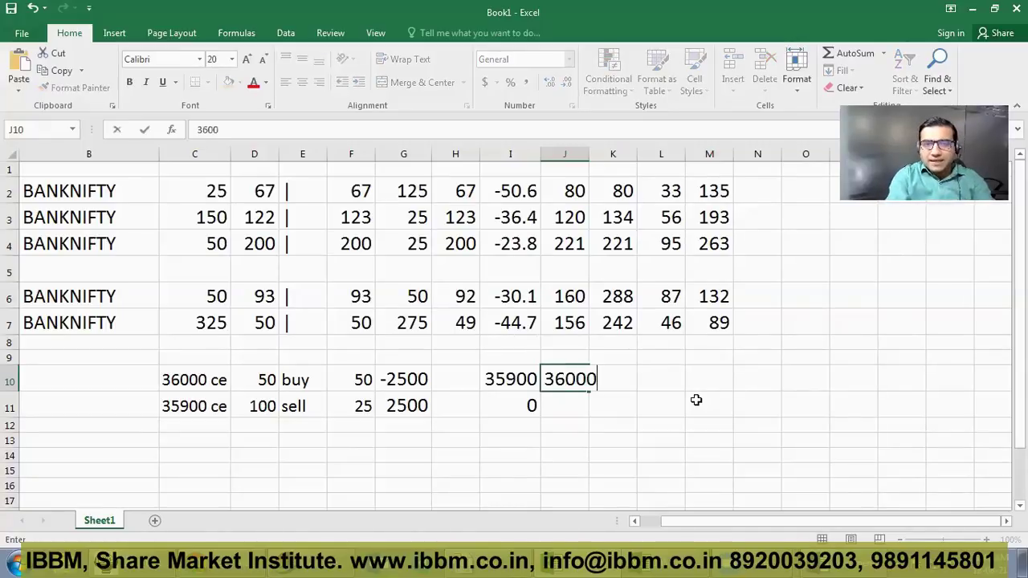
pyautogui.press('Return')
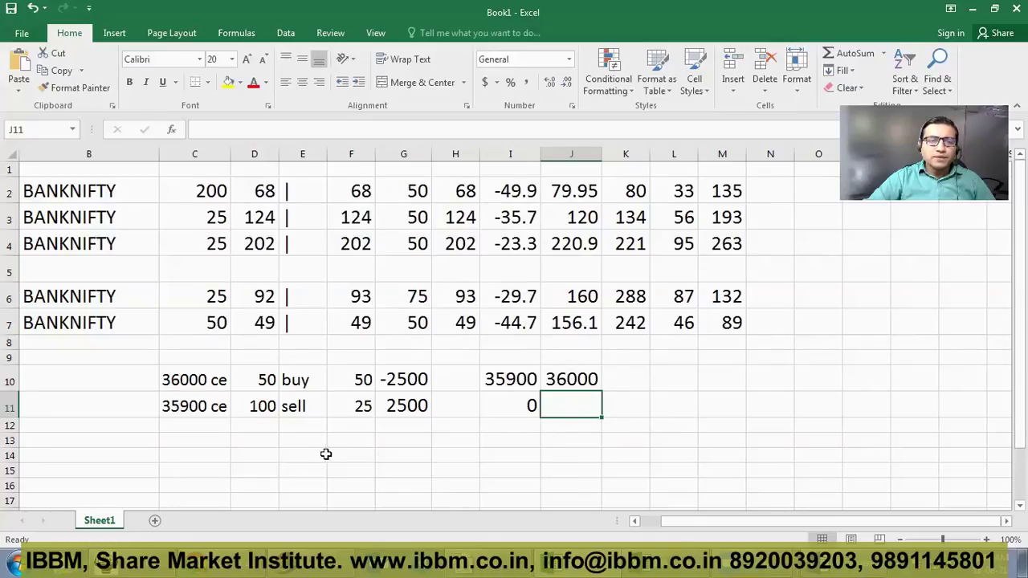
# Enter -100 in J11 as the position's result under the 36000 level.
pyautogui.click(199, 406)
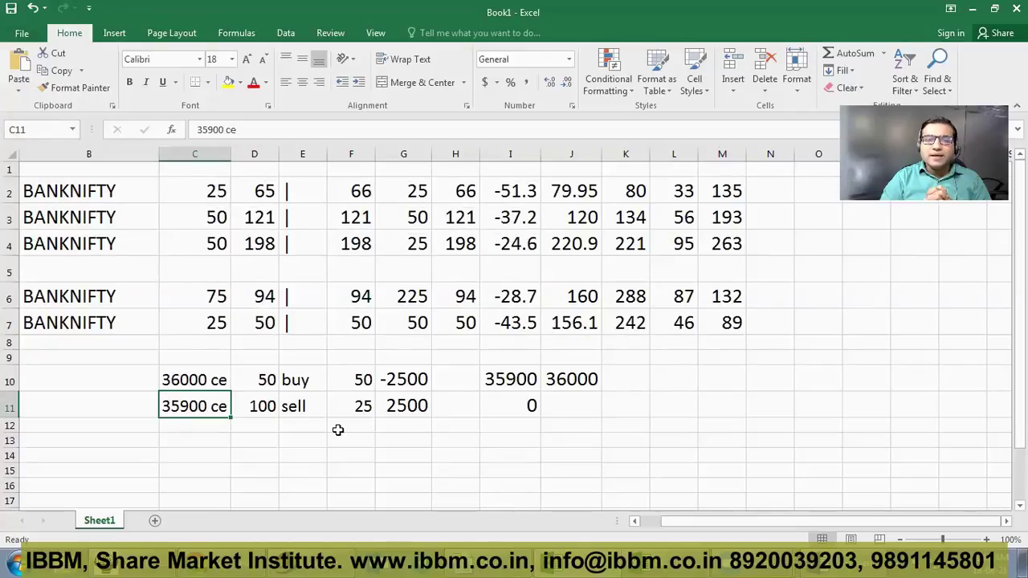
pyautogui.click(228, 384)
pyautogui.click(261, 379)
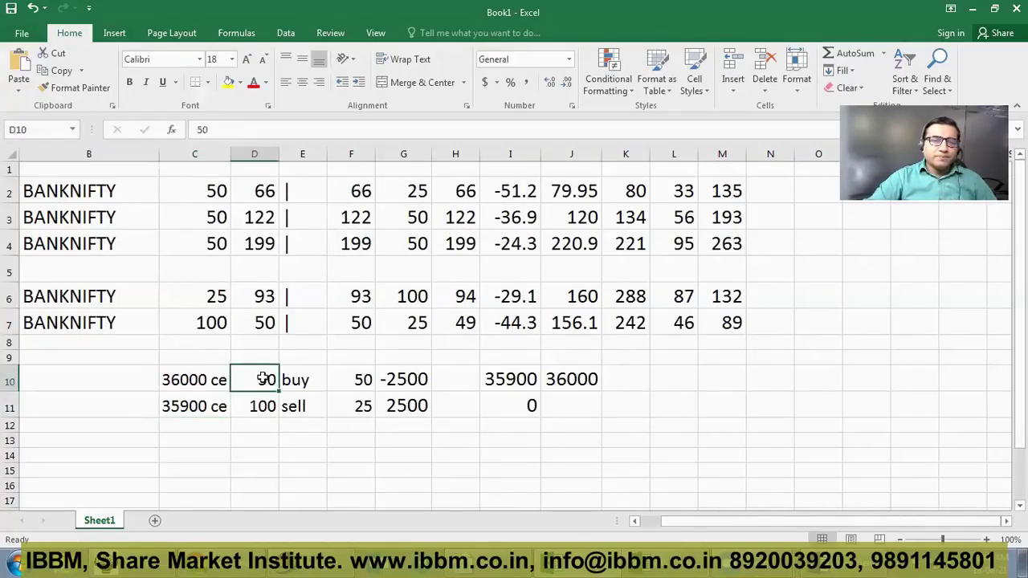
pyautogui.click(580, 403)
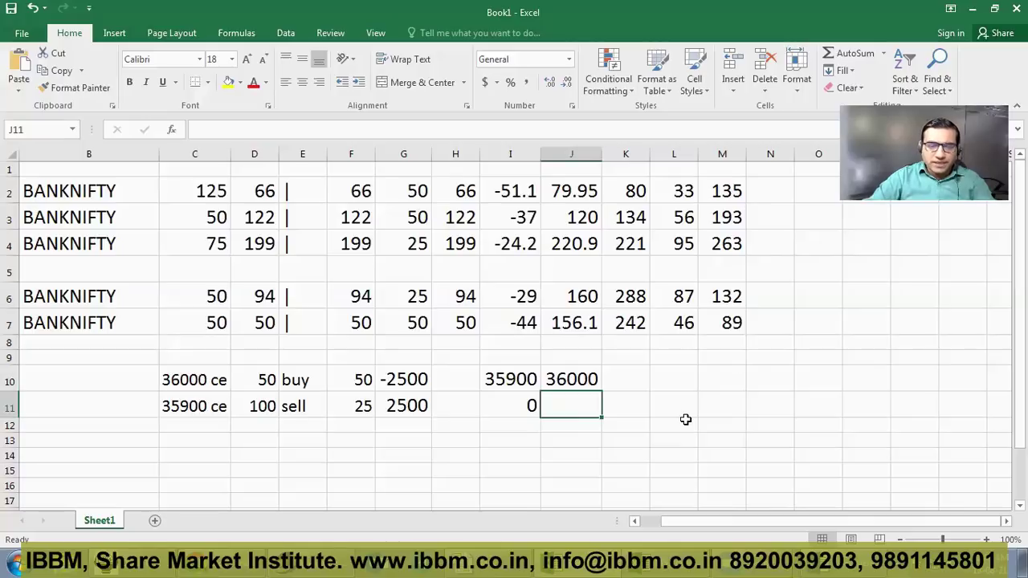
pyautogui.write('-')
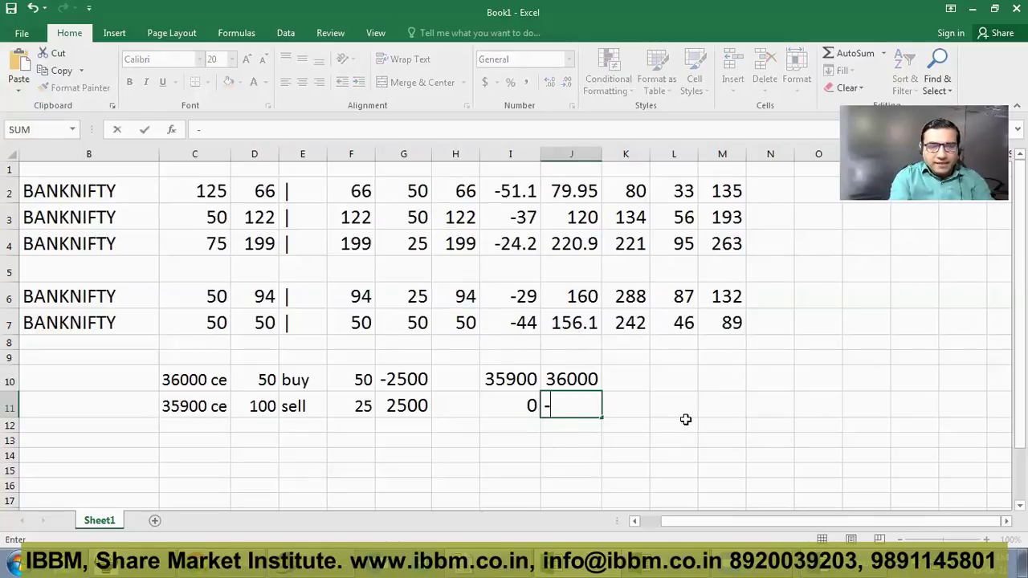
pyautogui.write('100')
pyautogui.press('Return')
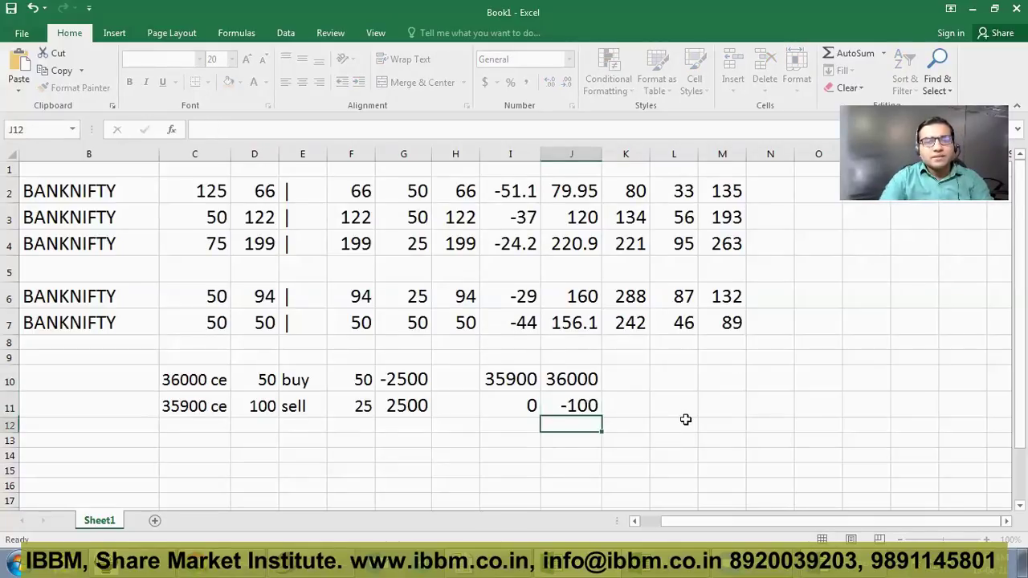
# Review the premiums of both option legs and set the 36000 level's result in J11 to -2500.
pyautogui.click(182, 387)
pyautogui.click(265, 379)
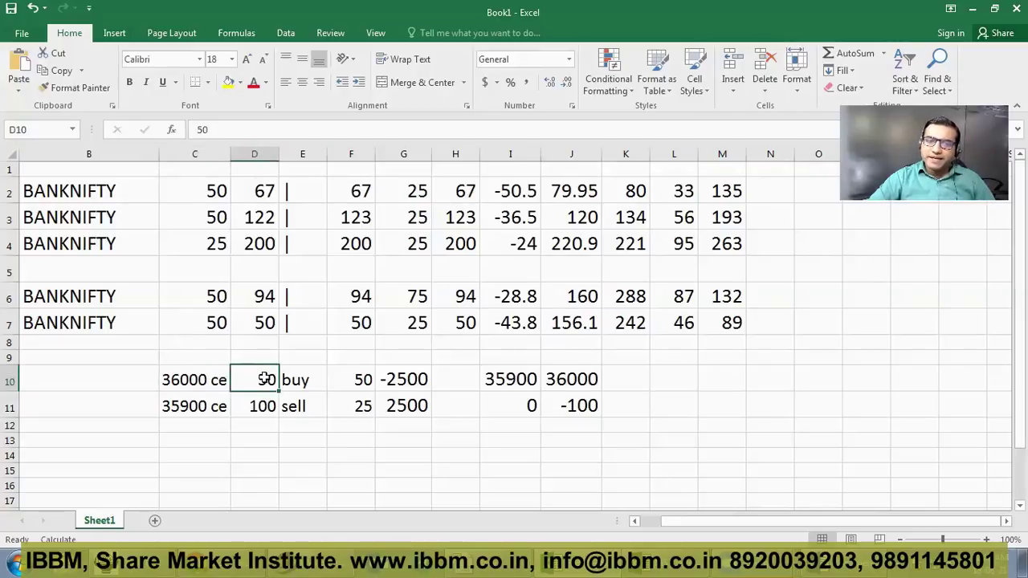
pyautogui.click(205, 408)
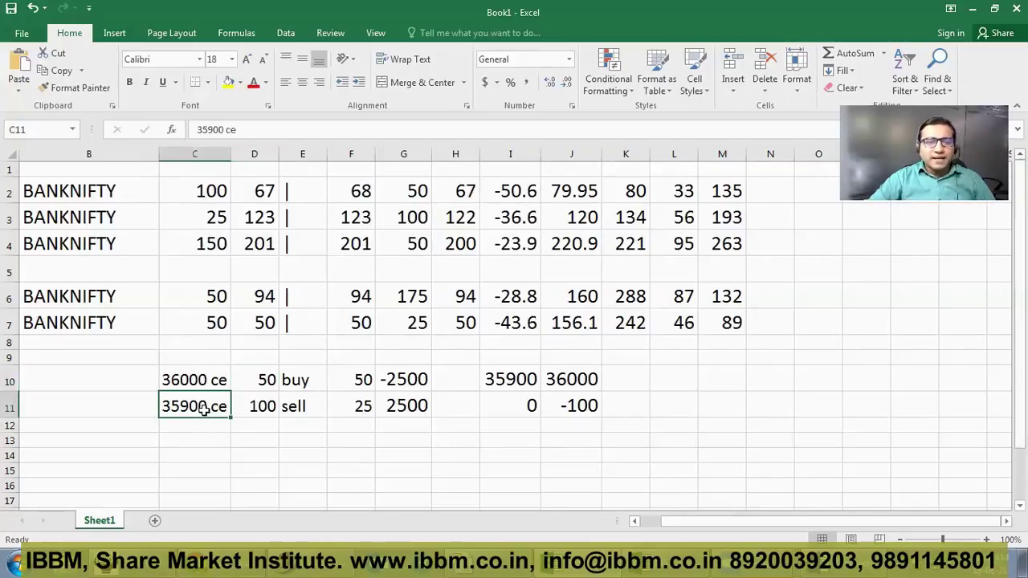
pyautogui.click(265, 407)
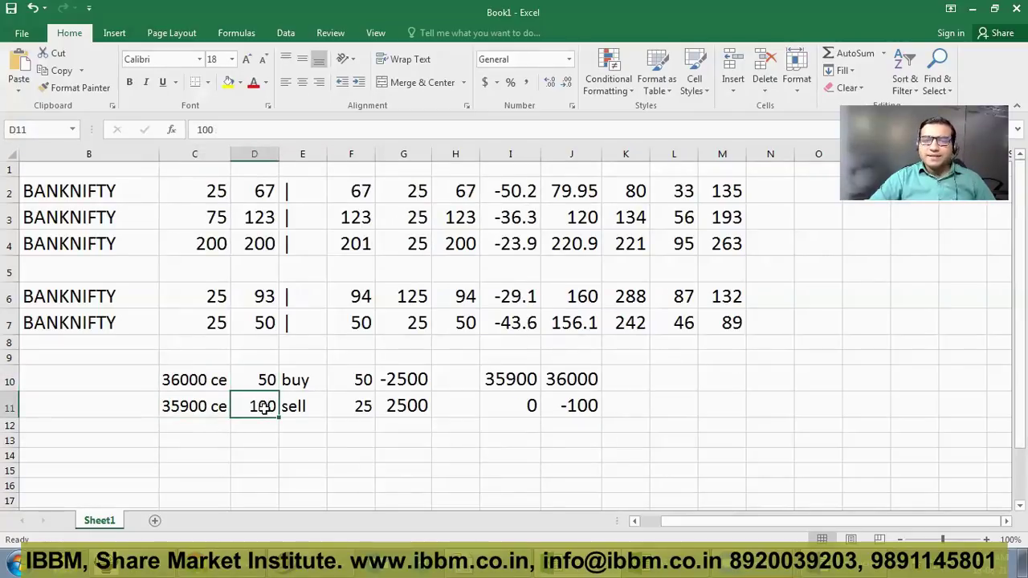
pyautogui.click(564, 425)
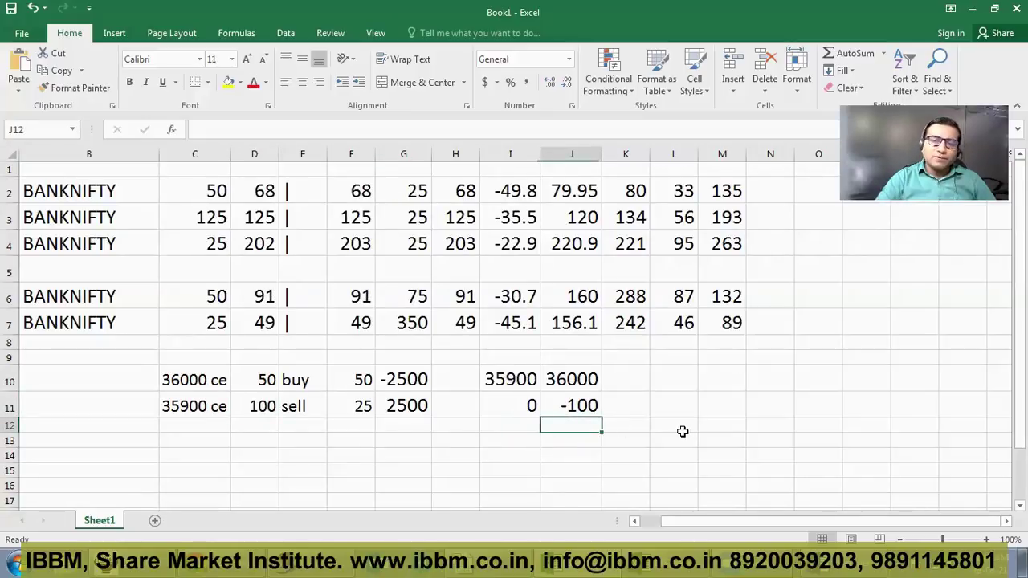
pyautogui.press('Up')
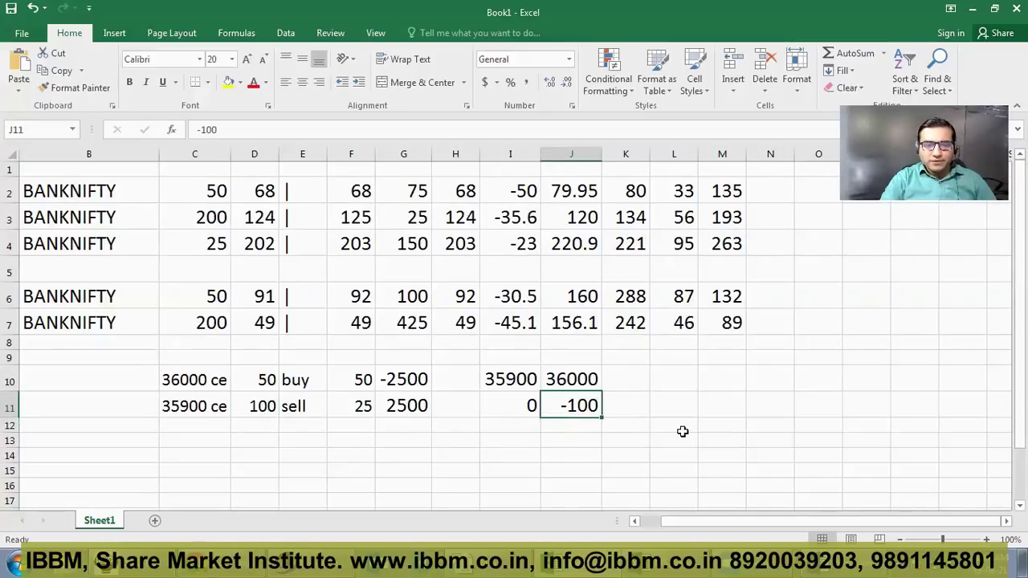
pyautogui.write('-2500')
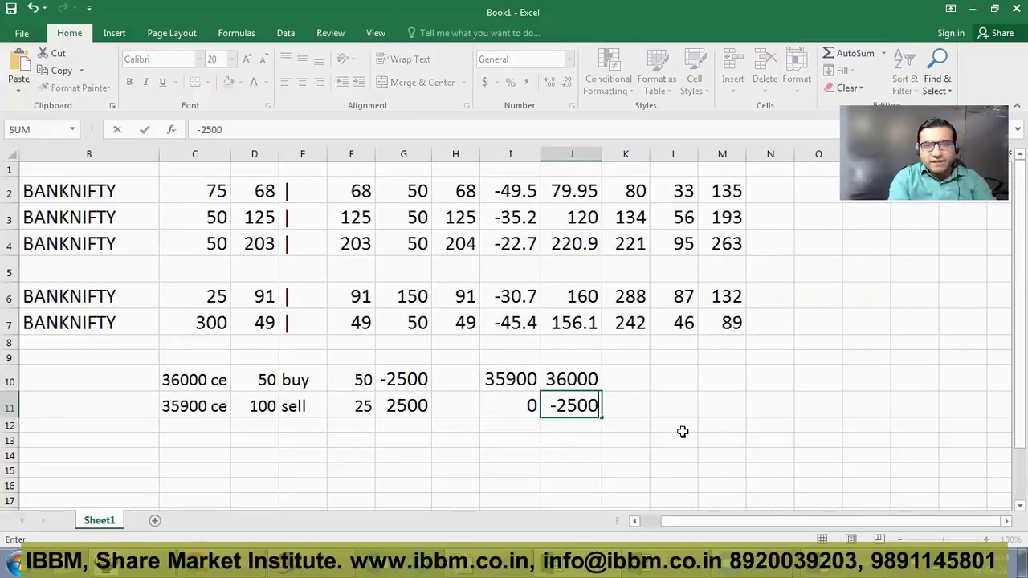
pyautogui.press('Return')
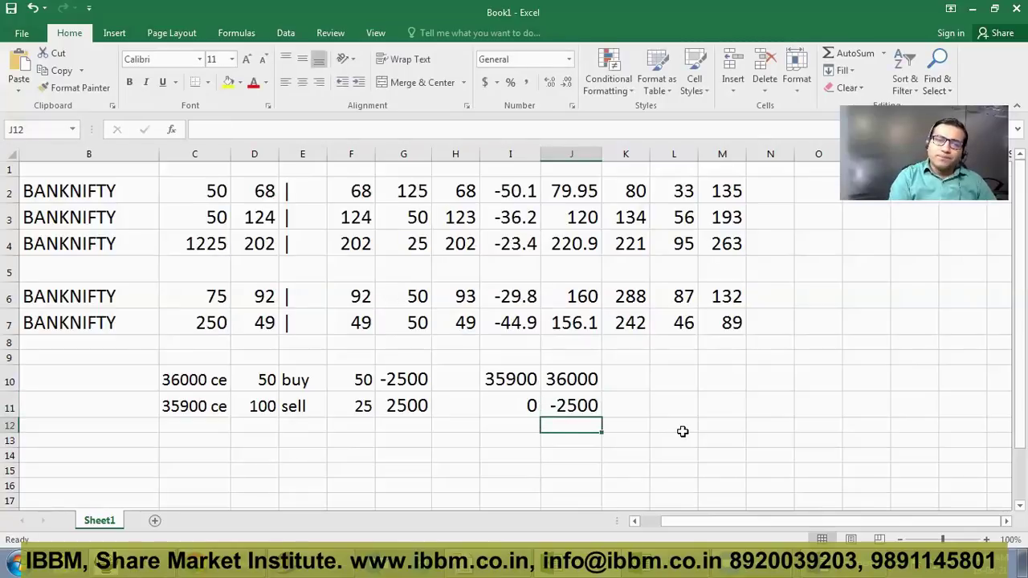
# Enter the next index level, 36100, in K10 of the payoff range.
pyautogui.click(260, 380)
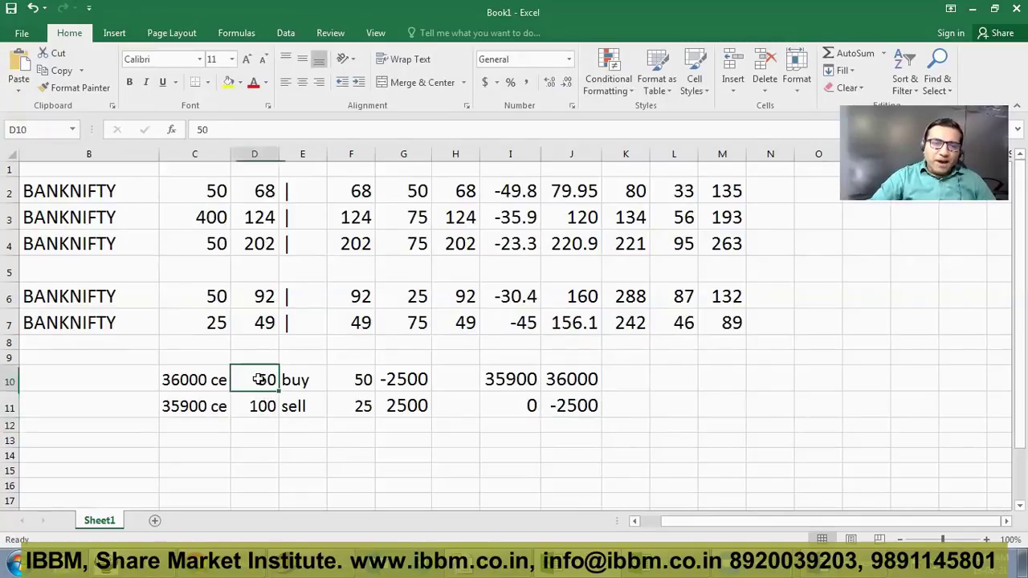
pyautogui.click(409, 384)
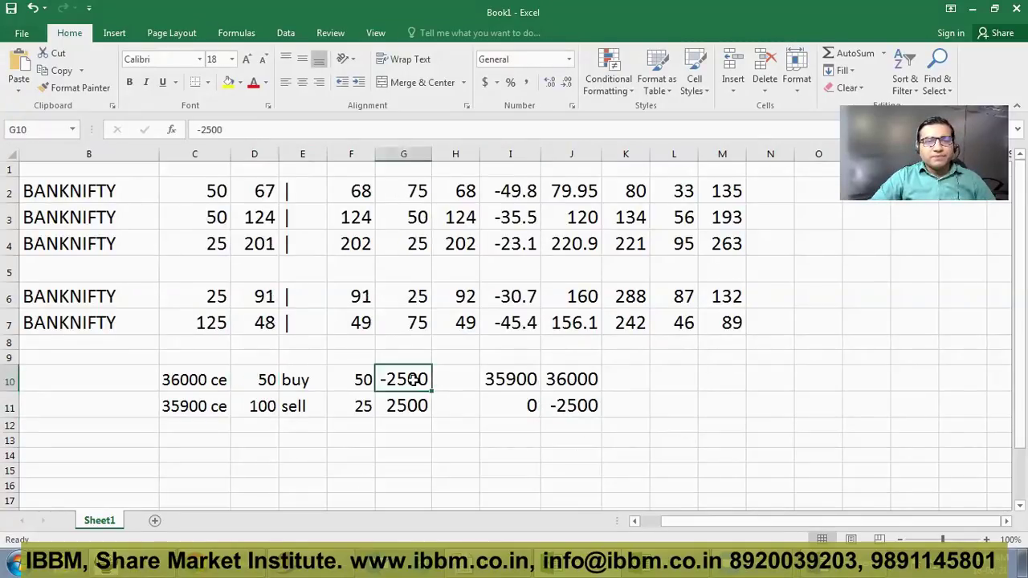
pyautogui.click(590, 405)
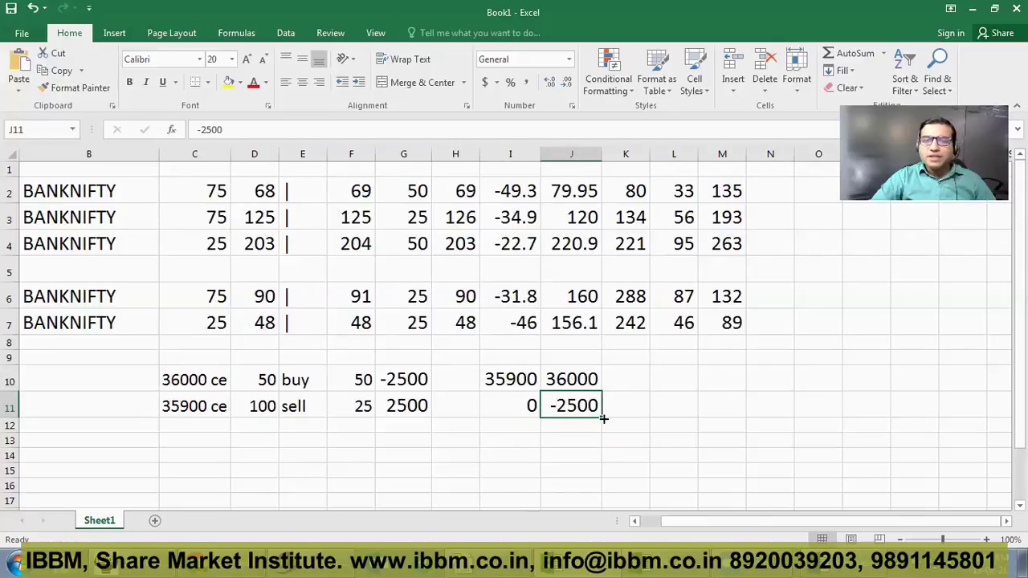
pyautogui.click(618, 378)
pyautogui.write('36100')
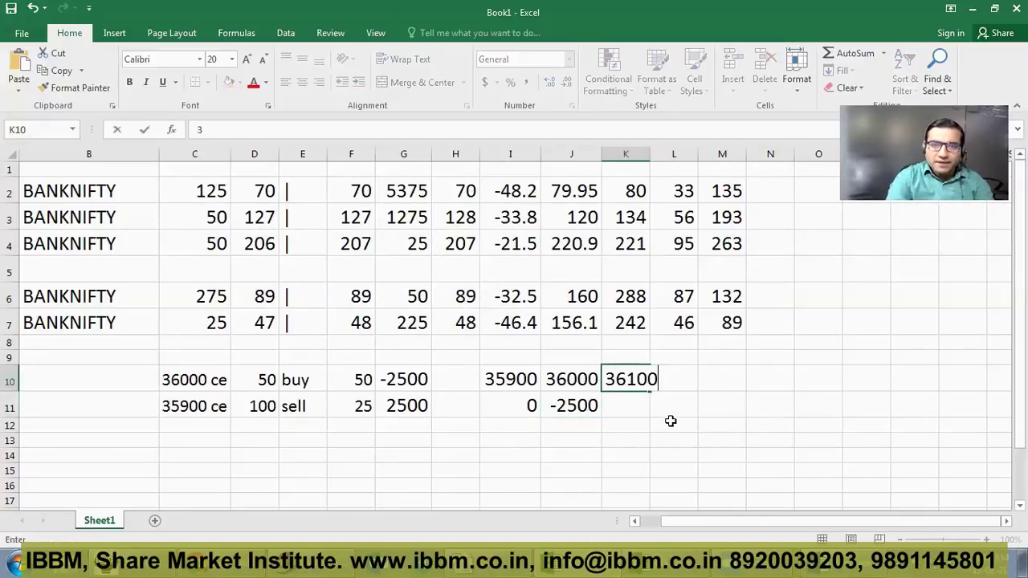
pyautogui.press('Return')
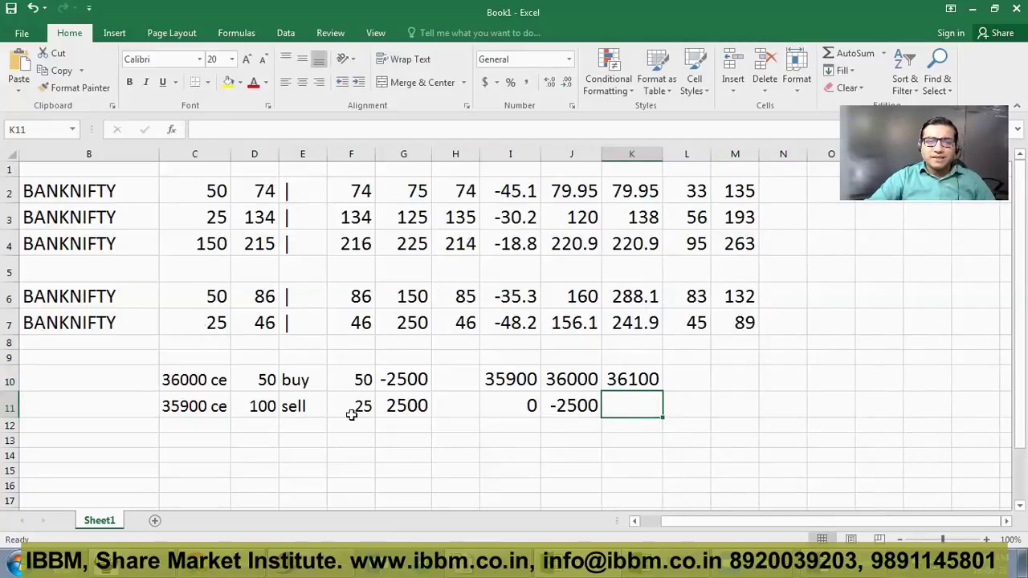
# Enter 50 in both K11 and K12 as the bought 36000 CE leg's figures under the 36100 level.
pyautogui.click(267, 379)
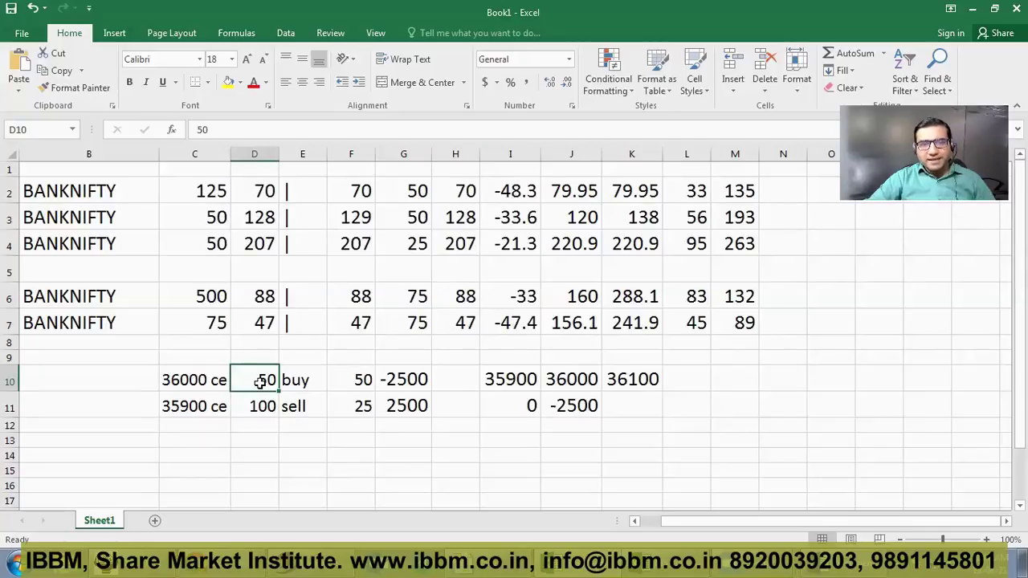
pyautogui.click(636, 404)
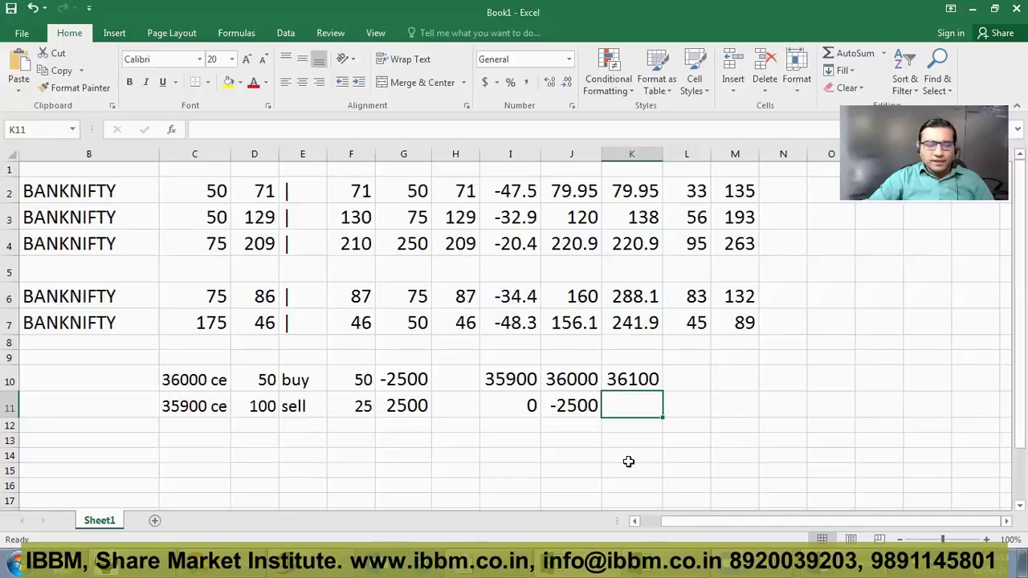
pyautogui.write('50')
pyautogui.press('Return')
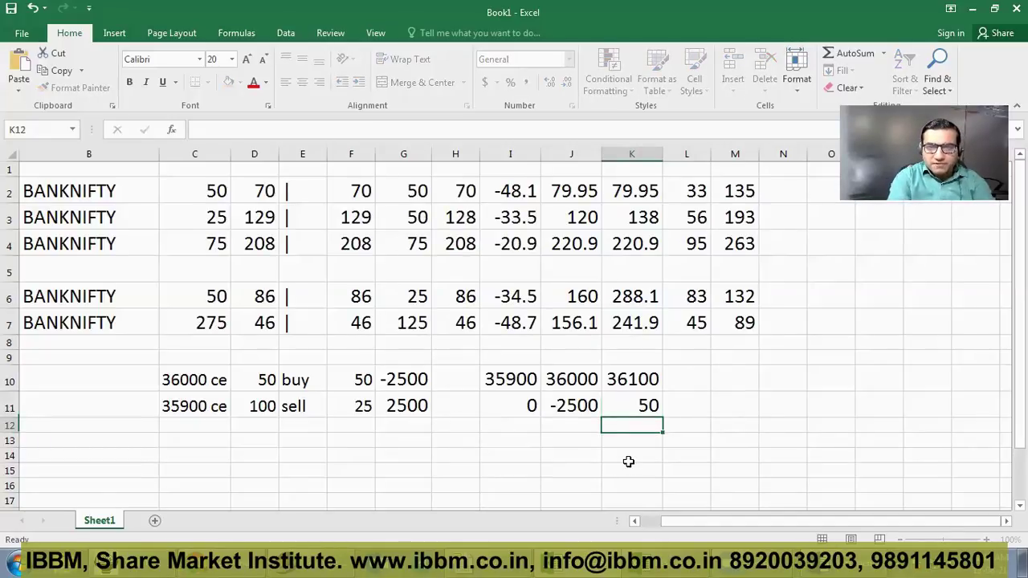
pyautogui.write('50')
pyautogui.press('Return')
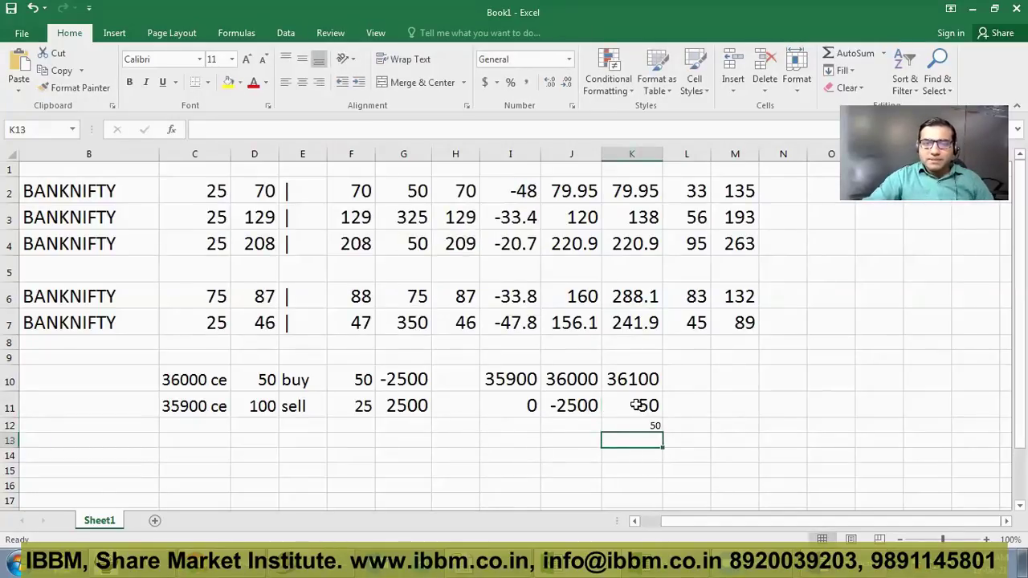
# Set the font size of K11:K14 to 22.
pyautogui.moveTo(634, 405); pyautogui.dragTo(635, 459)
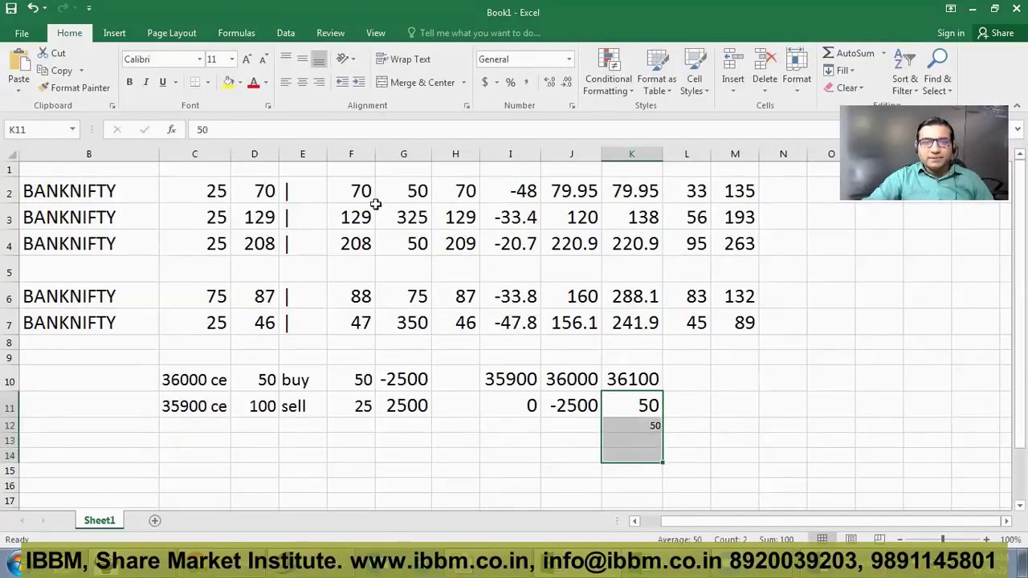
pyautogui.click(231, 60)
pyautogui.click(214, 205)
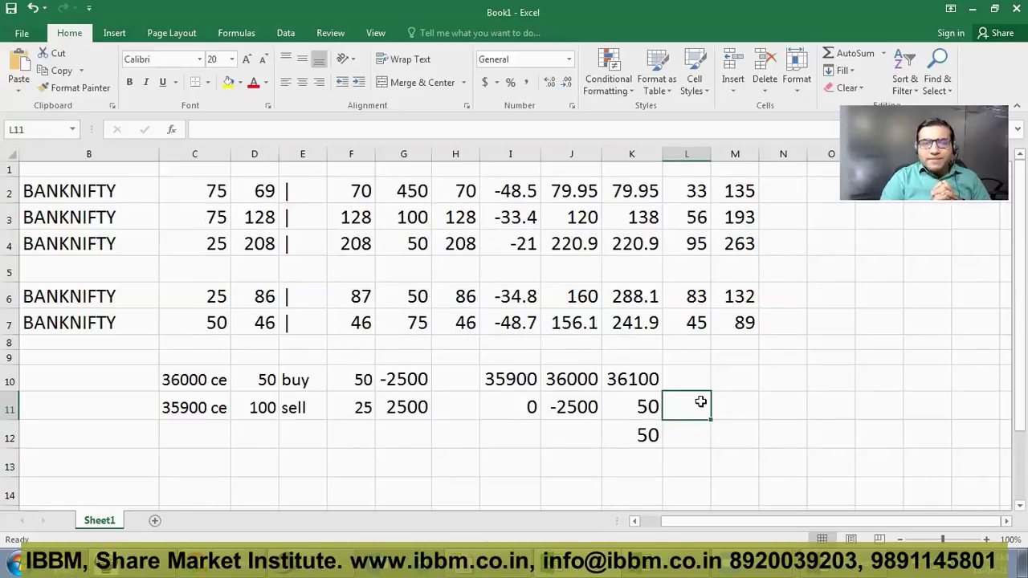
# Enter -100 in K13 as the sold 35900 CE leg's figure under the 36100 level.
pyautogui.click(635, 412)
pyautogui.click(261, 379)
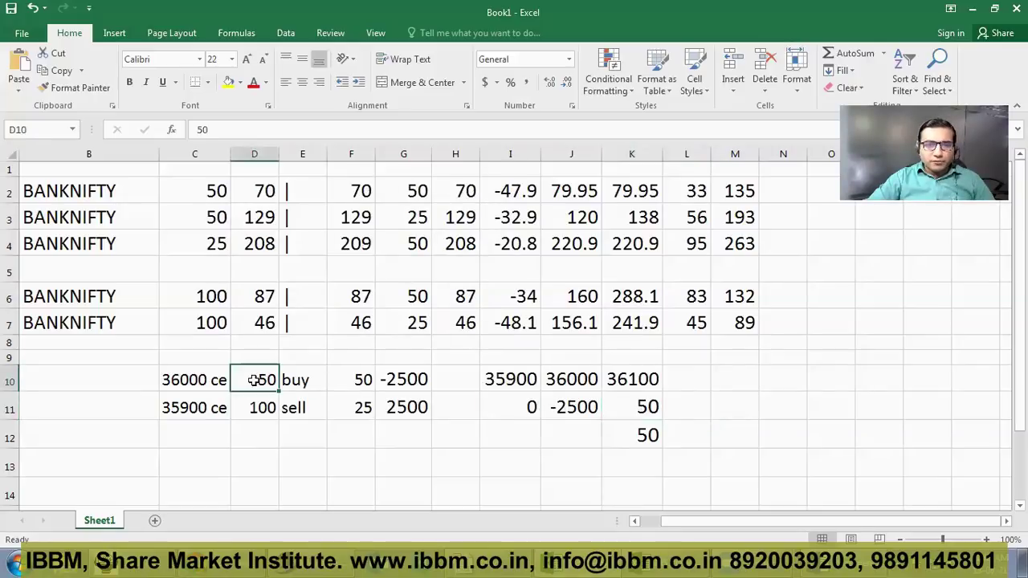
pyautogui.click(634, 433)
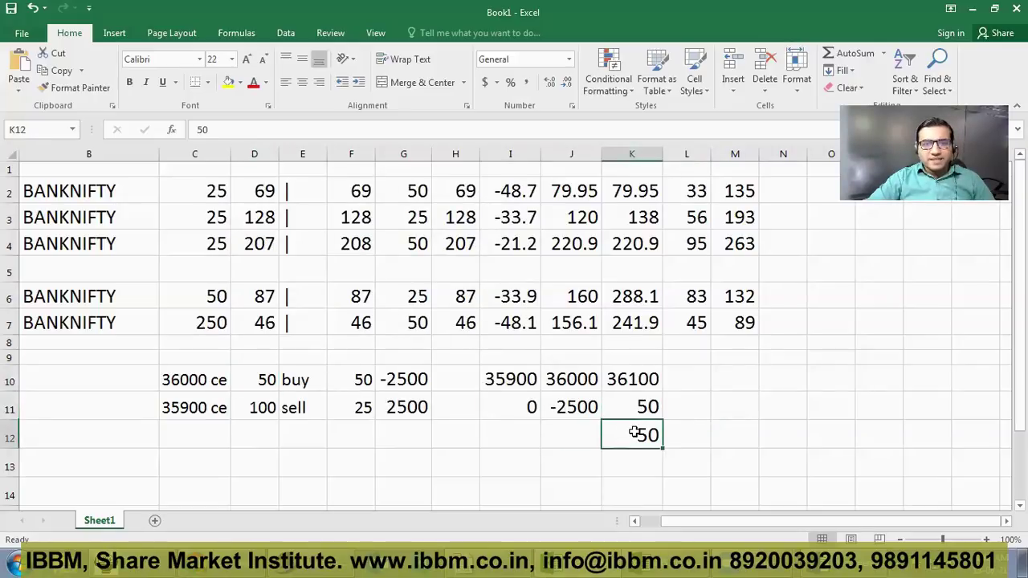
pyautogui.click(201, 407)
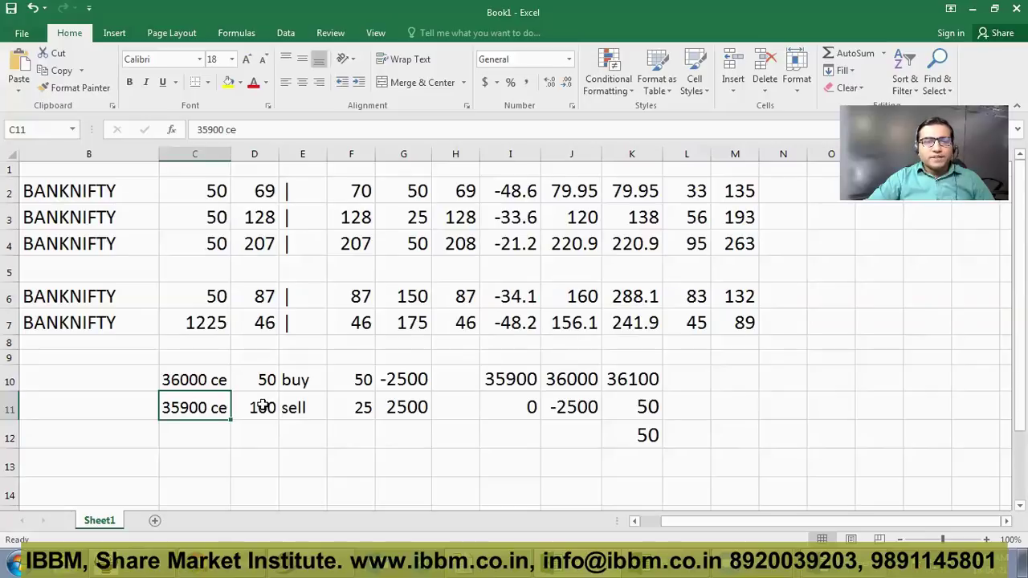
pyautogui.click(630, 459)
pyautogui.write('-100')
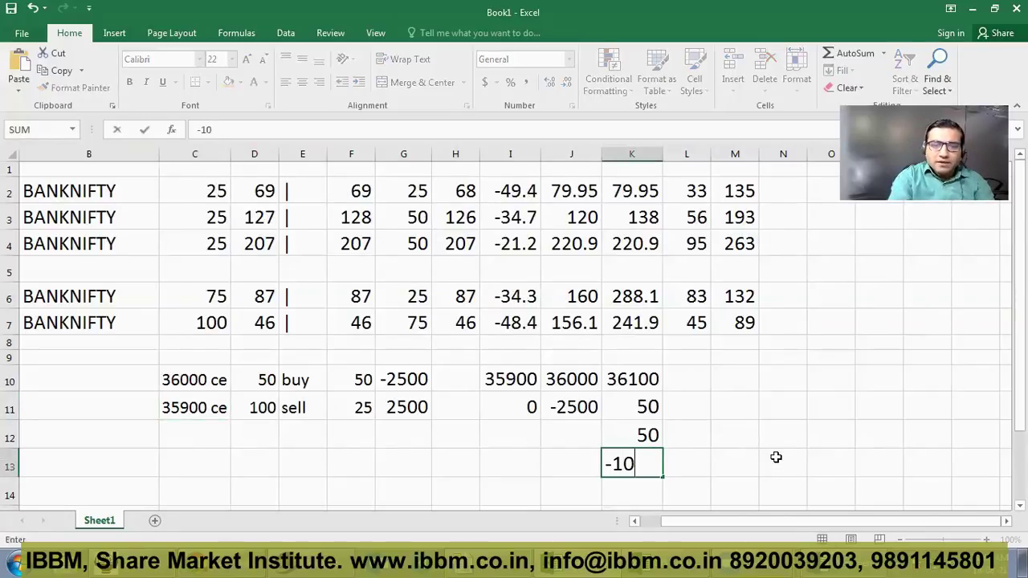
pyautogui.press('Return')
# Clear the working figures in K11:K13 and enter 0 in K11 as the result under the 36100 level.
pyautogui.press('Up')
pyautogui.press('Up')
pyautogui.press('Up')
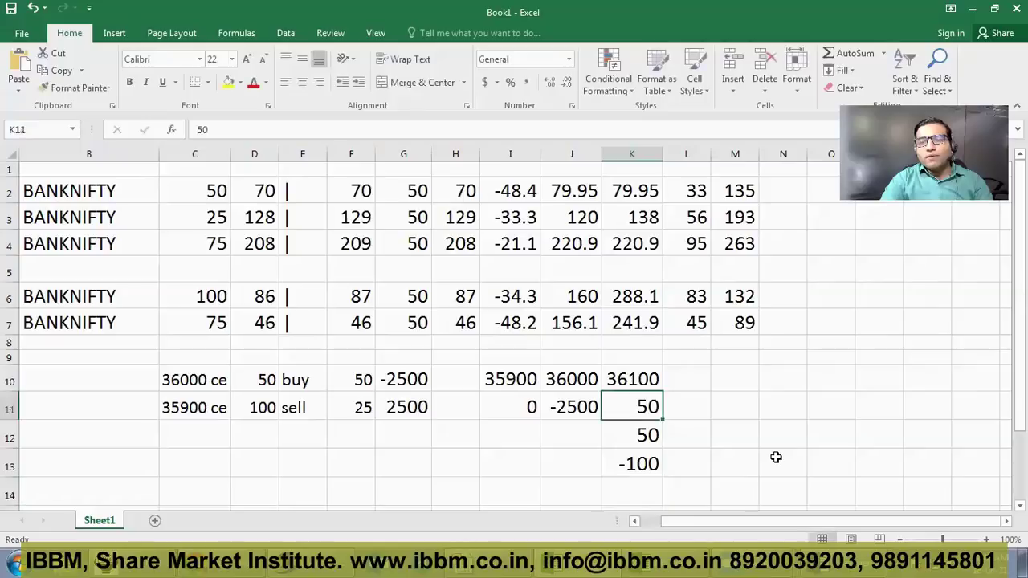
pyautogui.hotkey('shift', 'Down')
pyautogui.hotkey('shift', 'Down')
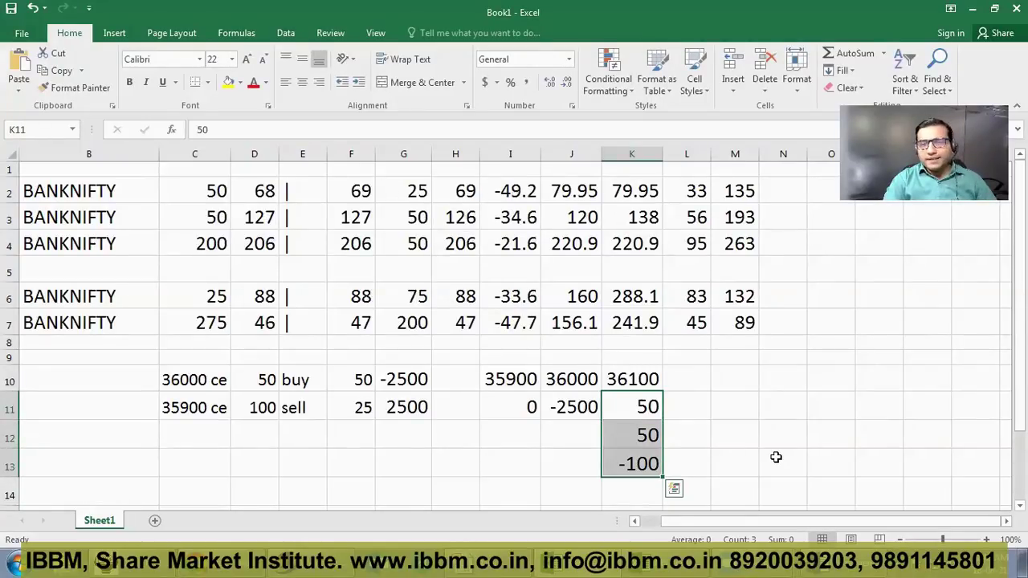
pyautogui.press('Delete')
pyautogui.press('Up')
pyautogui.press('Down')
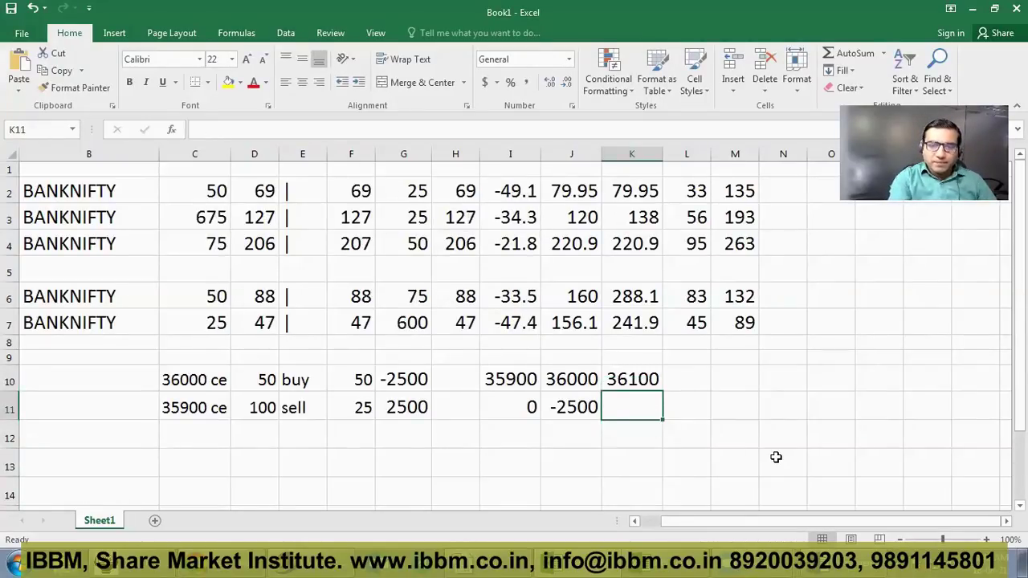
pyautogui.write('0')
pyautogui.press('Return')
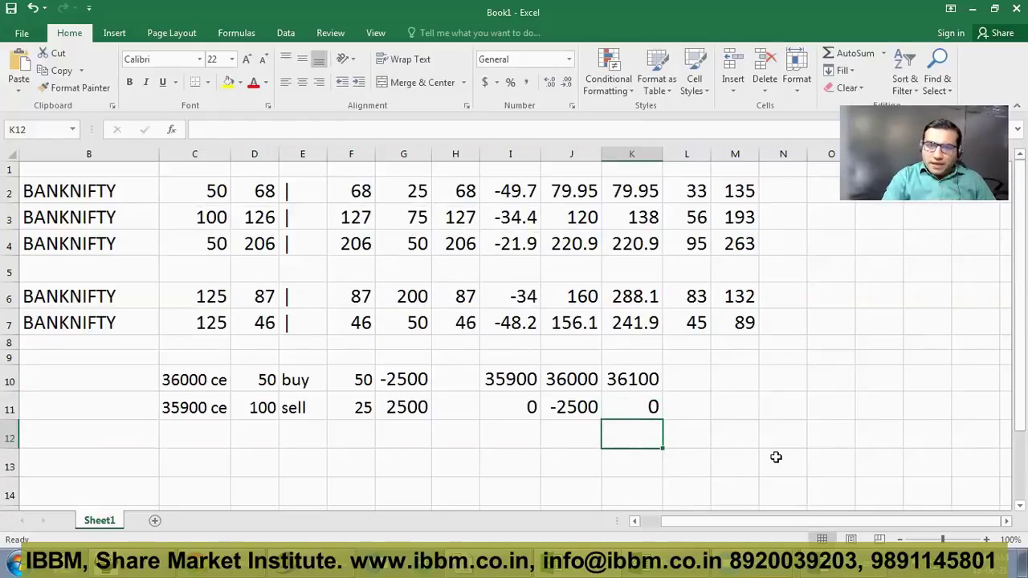
# Enter the next index level, 36200, in L10 of the payoff range.
pyautogui.press('Up')
pyautogui.press('Up')
pyautogui.press('Right')
pyautogui.write('36200')
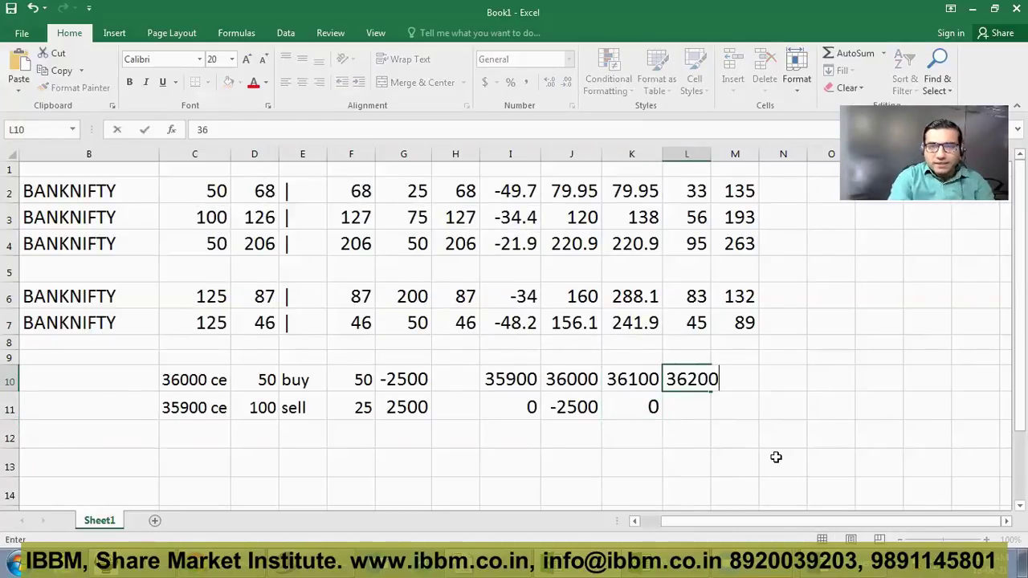
pyautogui.press('Return')
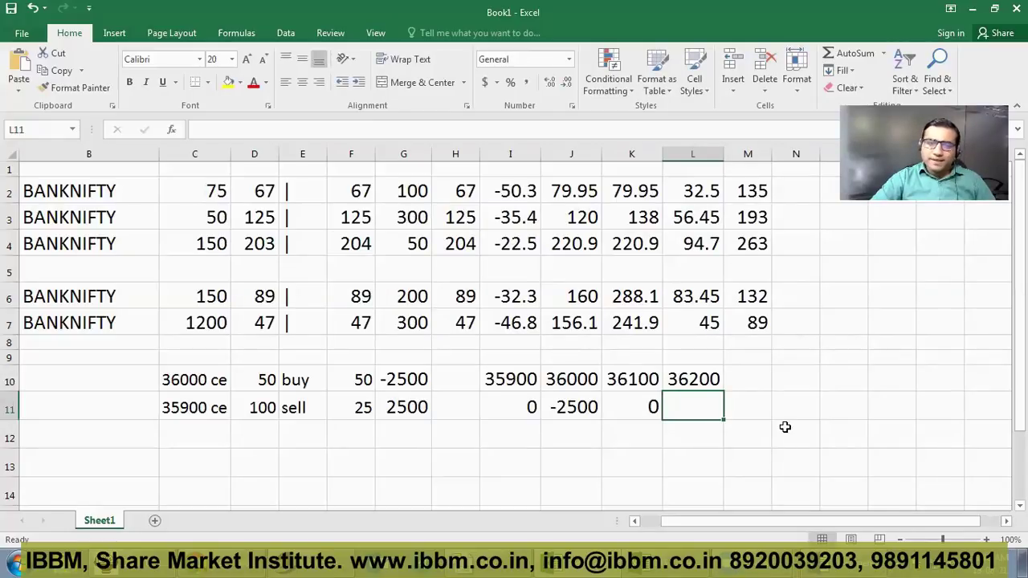
# Enter 150 in both L11 and L12 as the two bought 36000 CE lots' figures under the 36200 level.
pyautogui.click(186, 383)
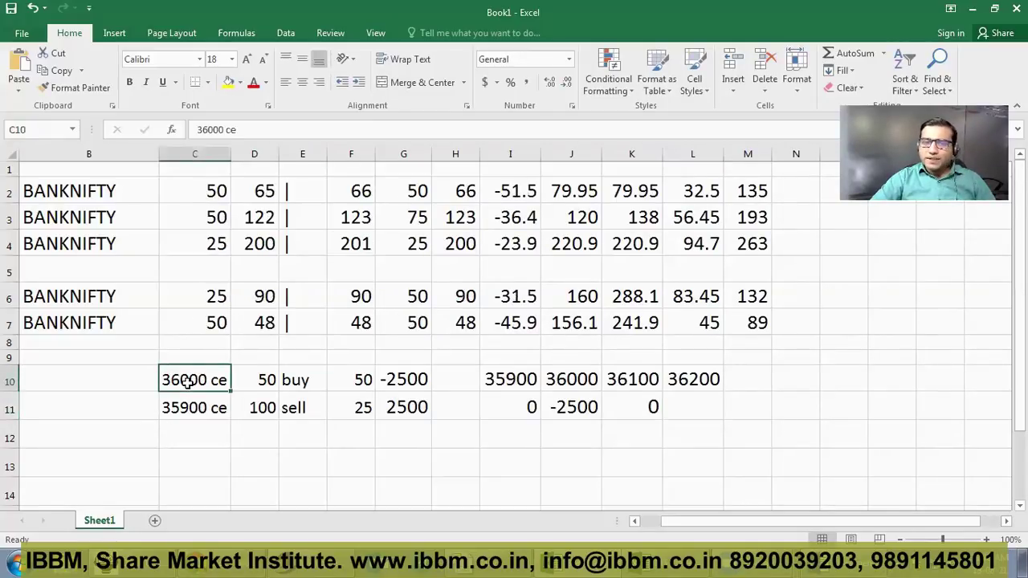
pyautogui.click(241, 379)
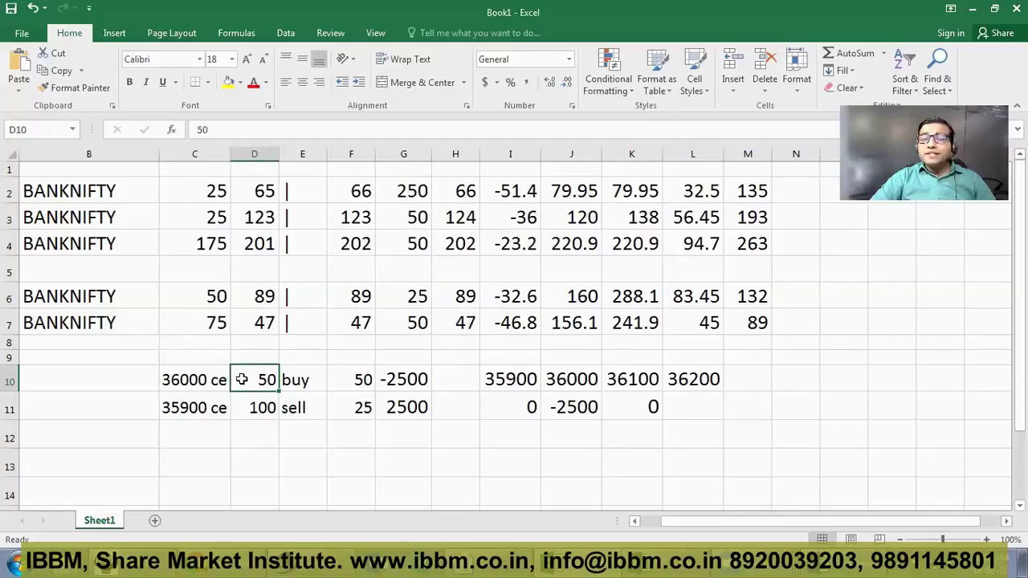
pyautogui.click(688, 411)
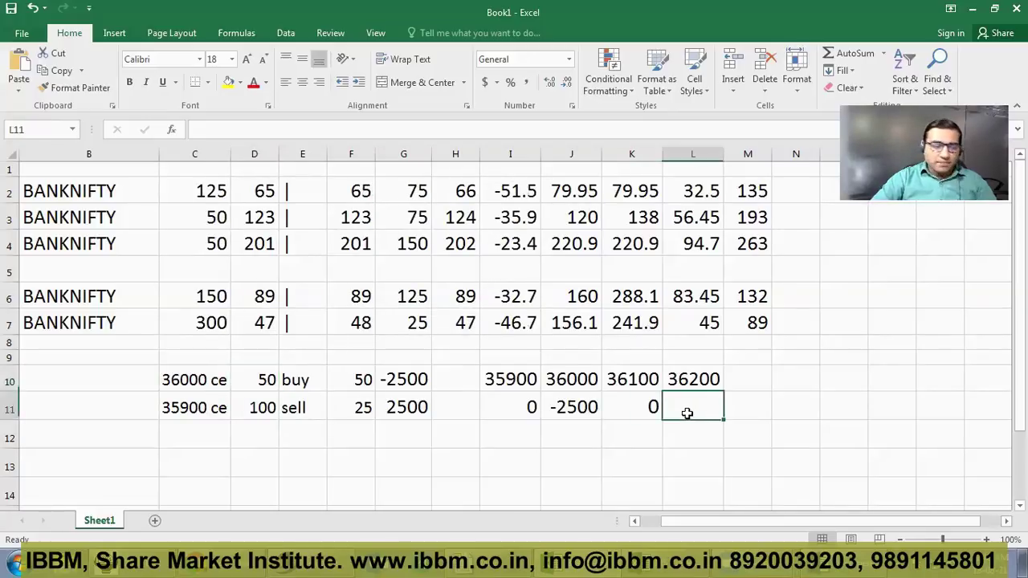
pyautogui.write('150')
pyautogui.press('Return')
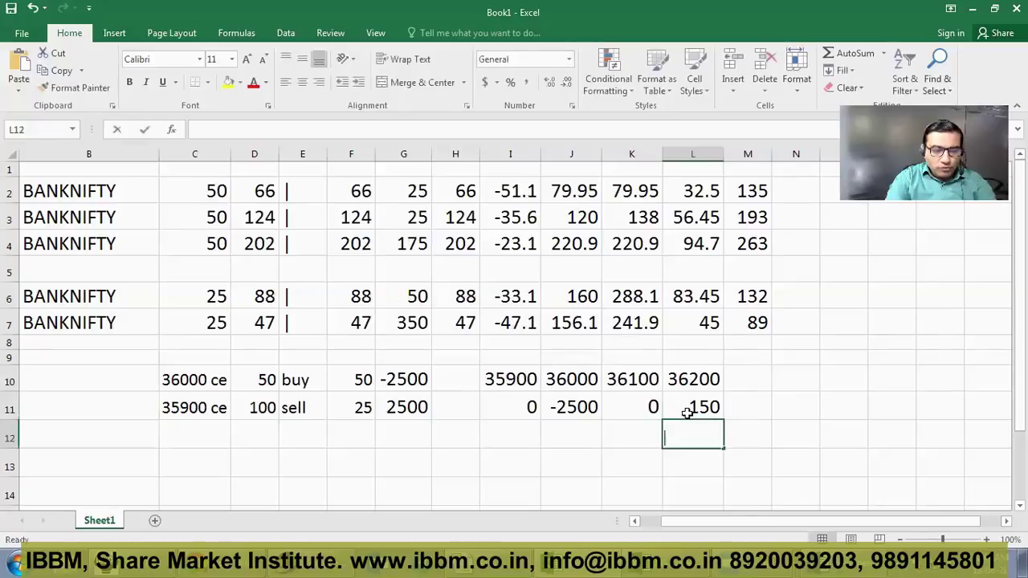
pyautogui.write('150')
pyautogui.press('Return')
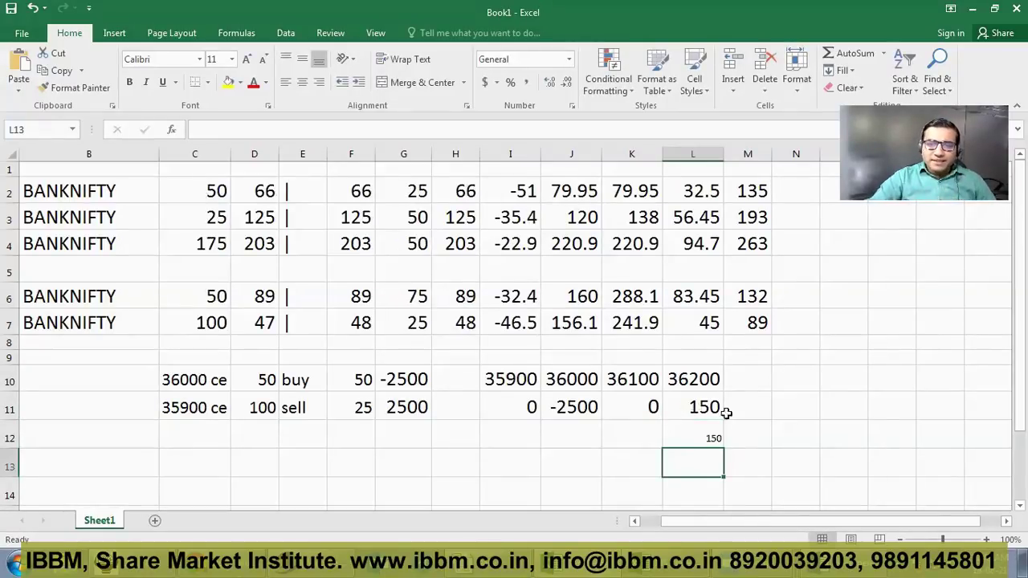
# Set the font size of L11:O13 to 22.
pyautogui.moveTo(715, 409); pyautogui.dragTo(833, 447)
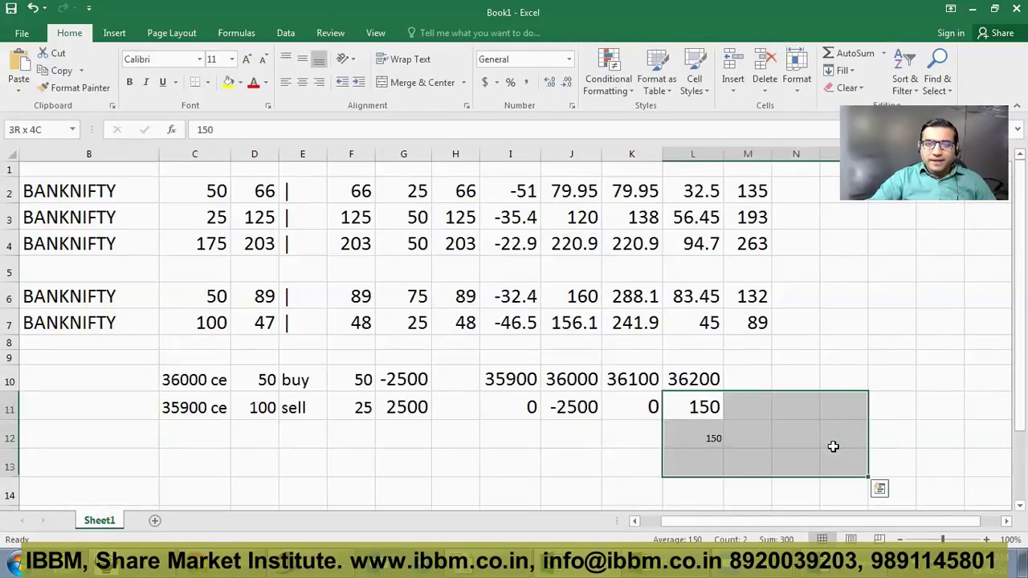
pyautogui.click(232, 59)
pyautogui.click(213, 193)
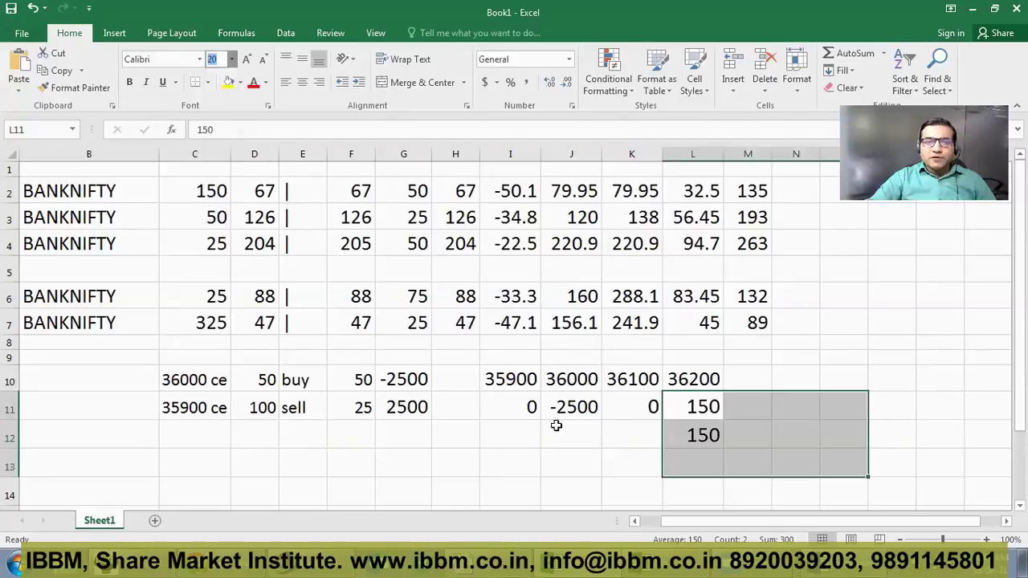
# Enter -200 in L13 as the sold 35900 CE leg's figure under the 36200 level.
pyautogui.click(186, 410)
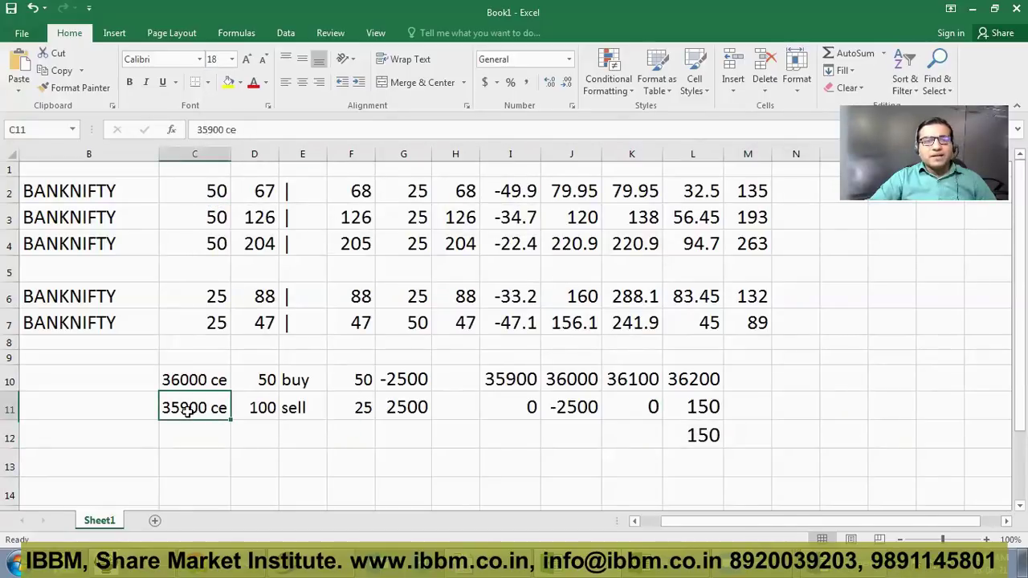
pyautogui.click(700, 462)
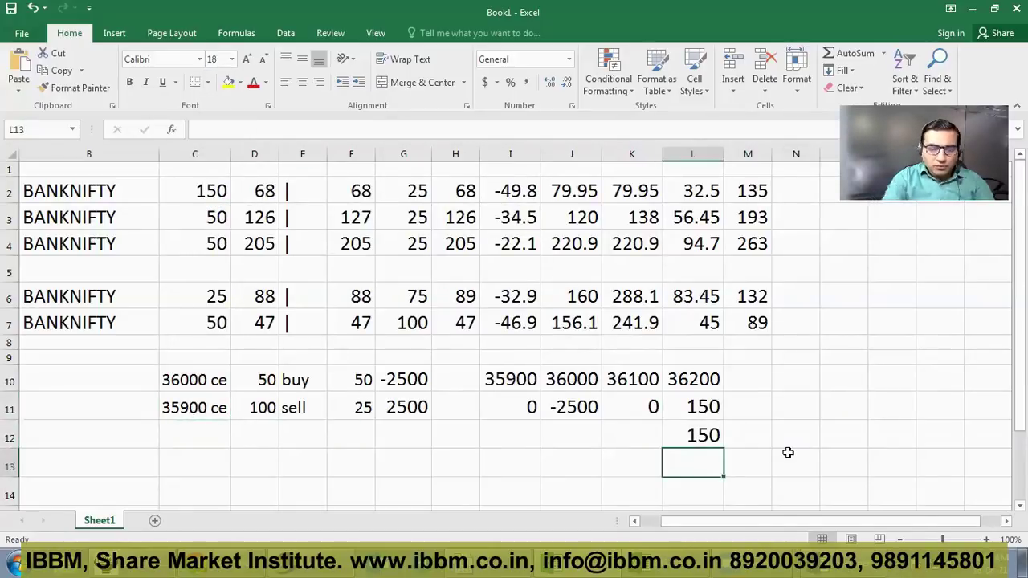
pyautogui.write('-200')
pyautogui.press('Return')
# Clear the working figures in L11:L13 and enter 2500 in L11 as the result under the 36200 level.
pyautogui.press('Up')
pyautogui.press('Up')
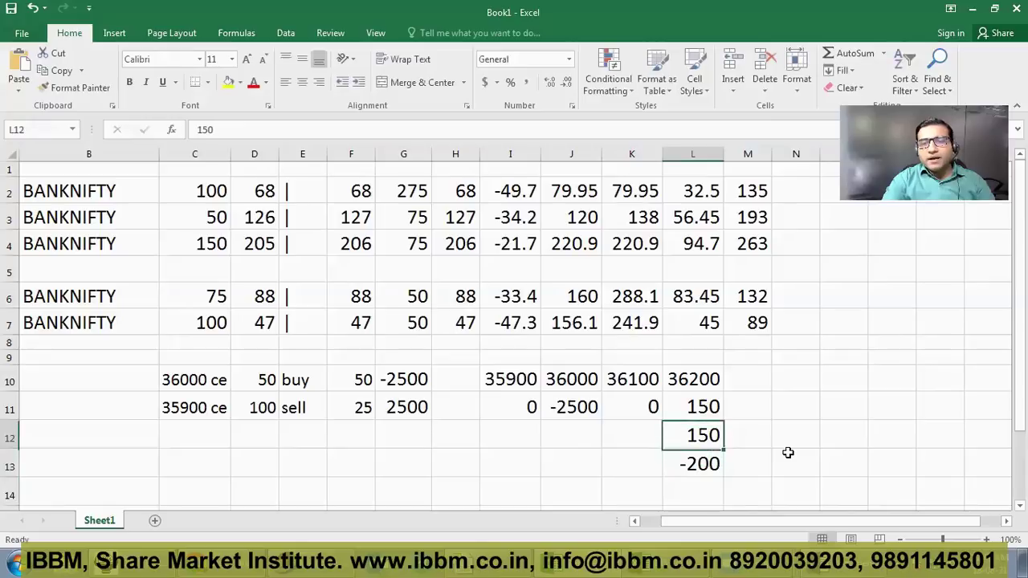
pyautogui.press('Up')
pyautogui.hotkey('shift', 'Down')
pyautogui.hotkey('shift', 'Down')
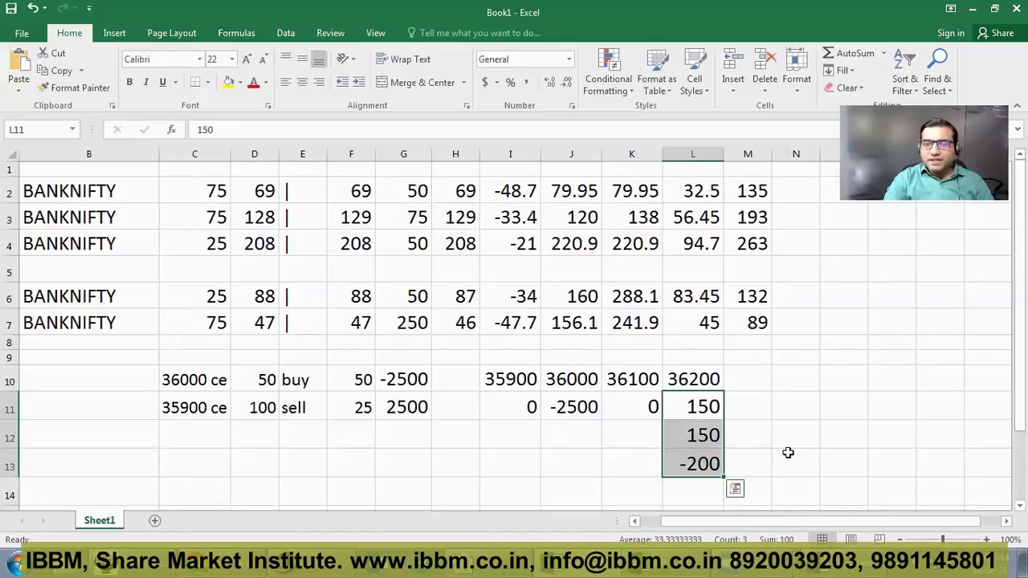
pyautogui.press('Delete')
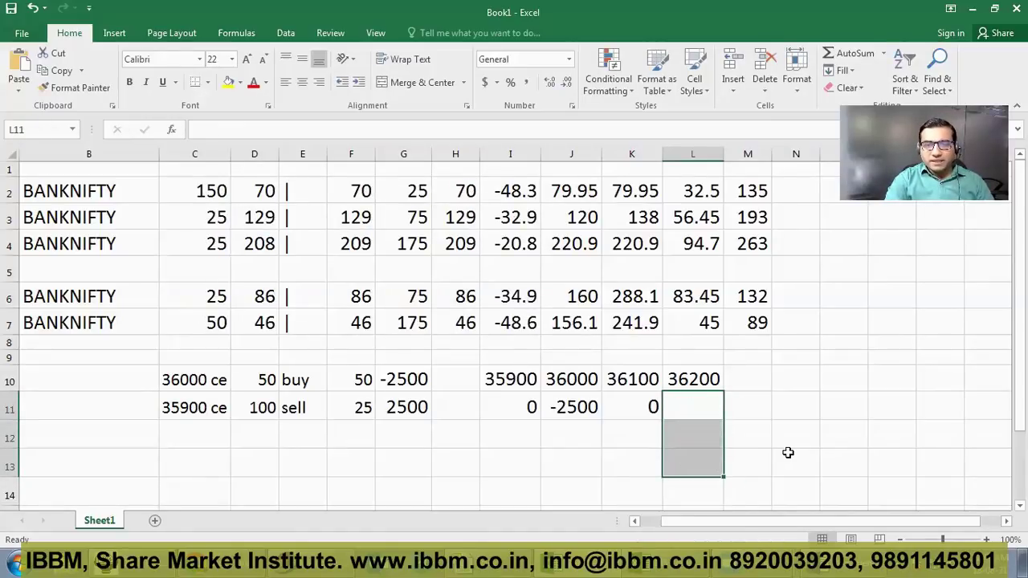
pyautogui.press('Down')
pyautogui.press('Down')
pyautogui.press('Up')
pyautogui.press('Up')
pyautogui.write('2500')
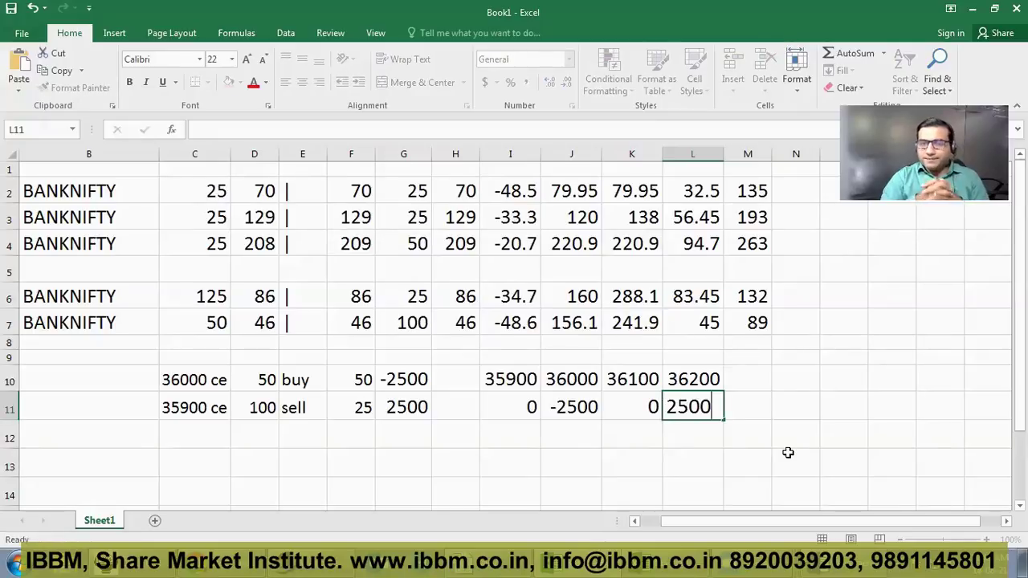
pyautogui.press('Return')
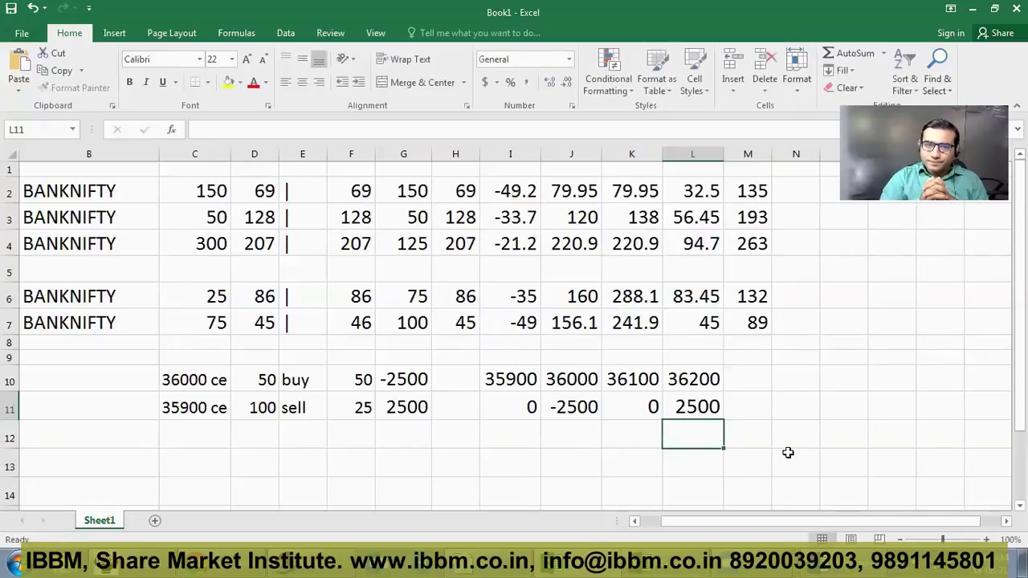
# Enter the next index level, 36300, in M10 of the payoff range.
pyautogui.press('Up')
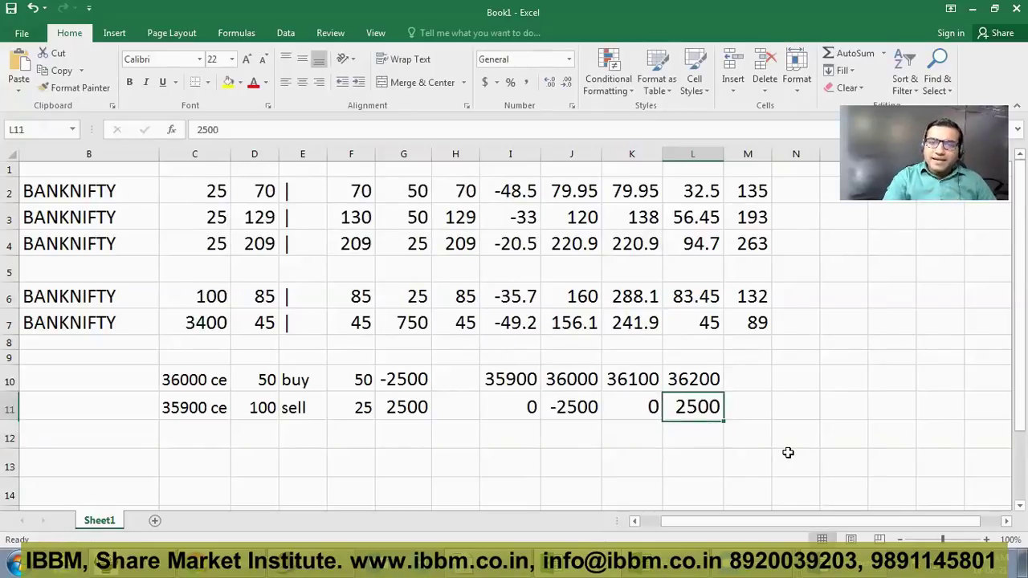
pyautogui.press('Up')
pyautogui.press('Right')
pyautogui.write('36300')
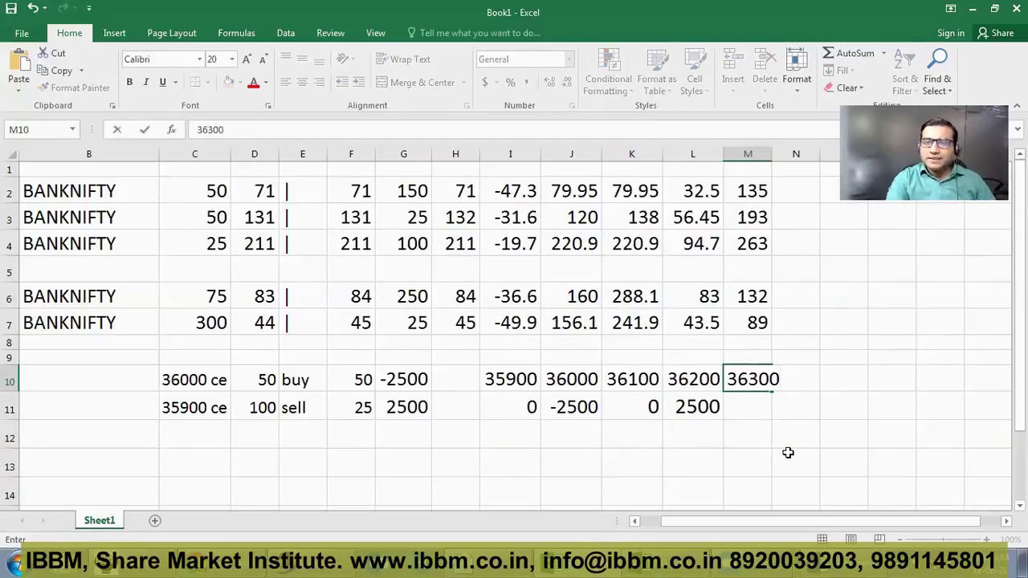
pyautogui.press('Return')
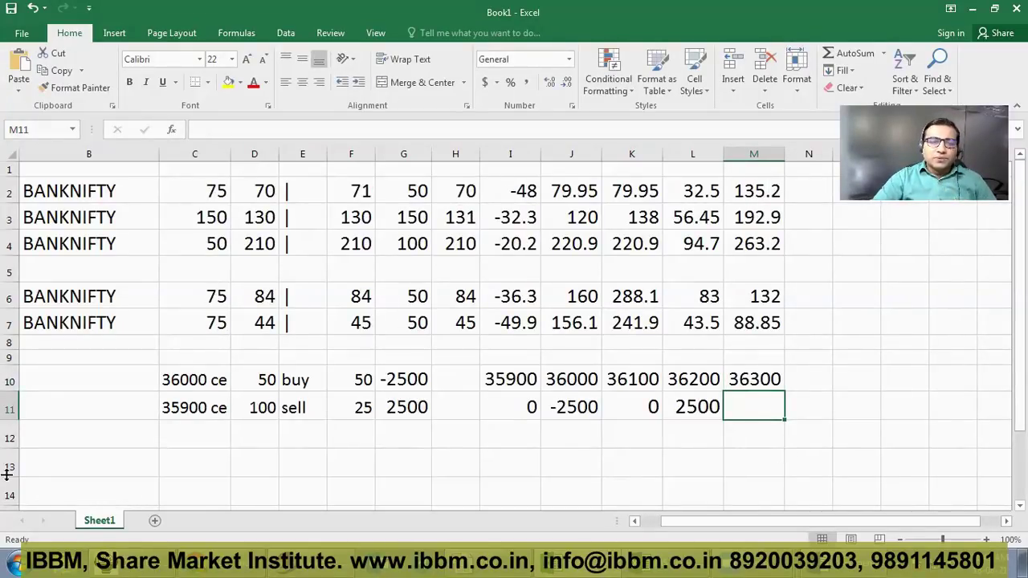
# Under the 36300 level, enter the working figures 250, 250 and -300 for the option legs in M11:M13.
pyautogui.click(193, 380)
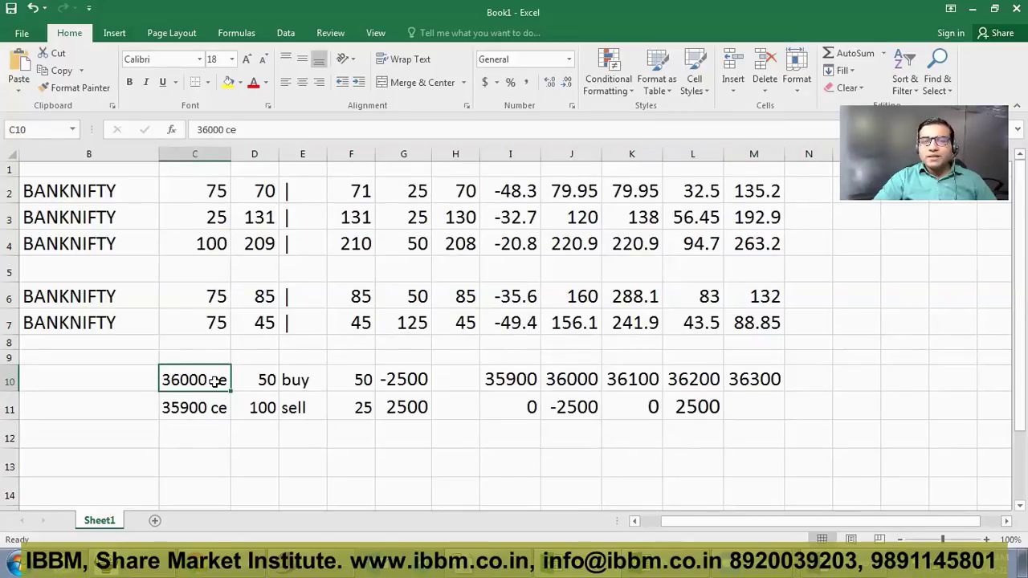
pyautogui.click(747, 412)
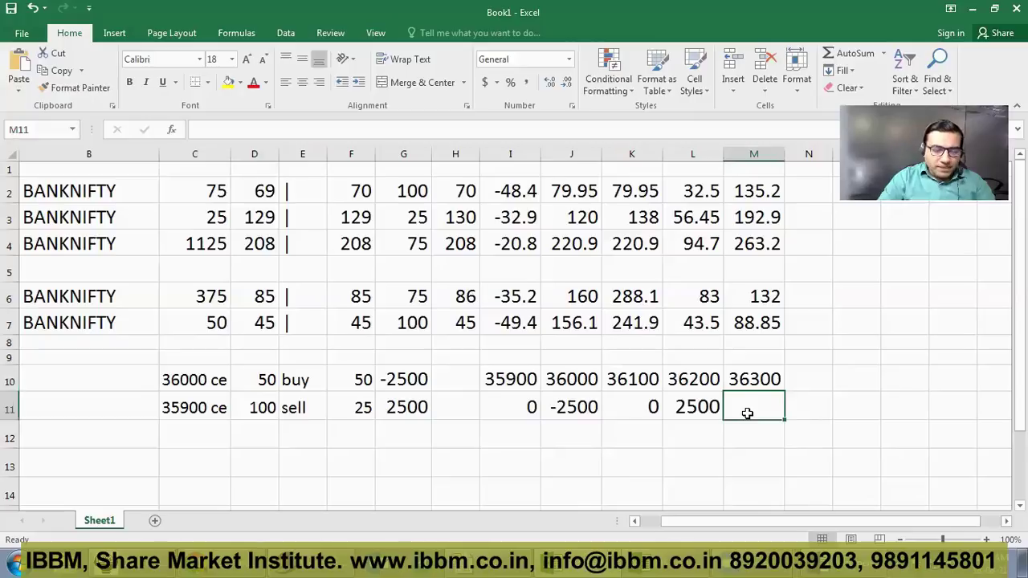
pyautogui.write('250')
pyautogui.press('Return')
pyautogui.write('25')
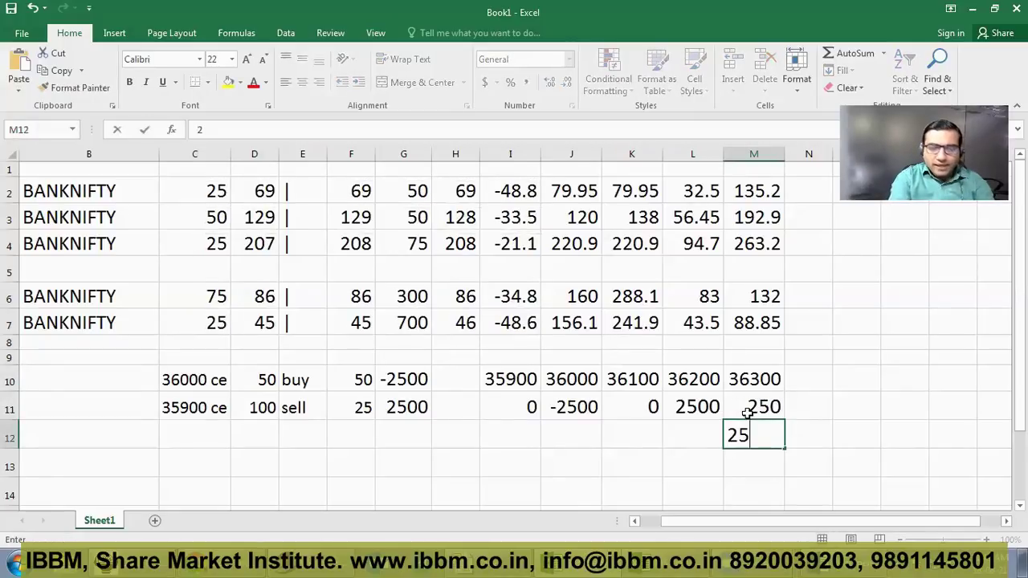
pyautogui.write('0')
pyautogui.press('Return')
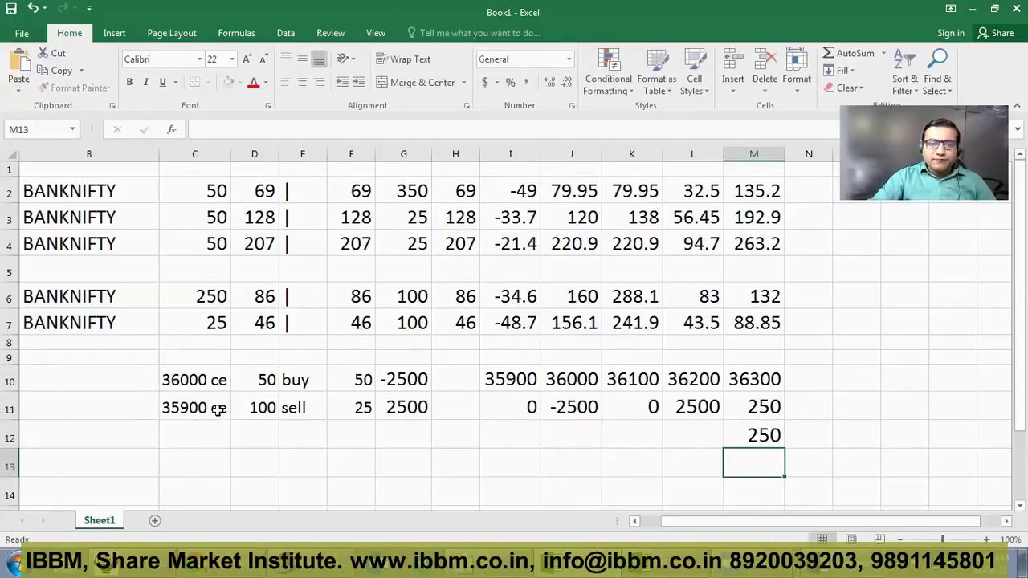
pyautogui.write('-300')
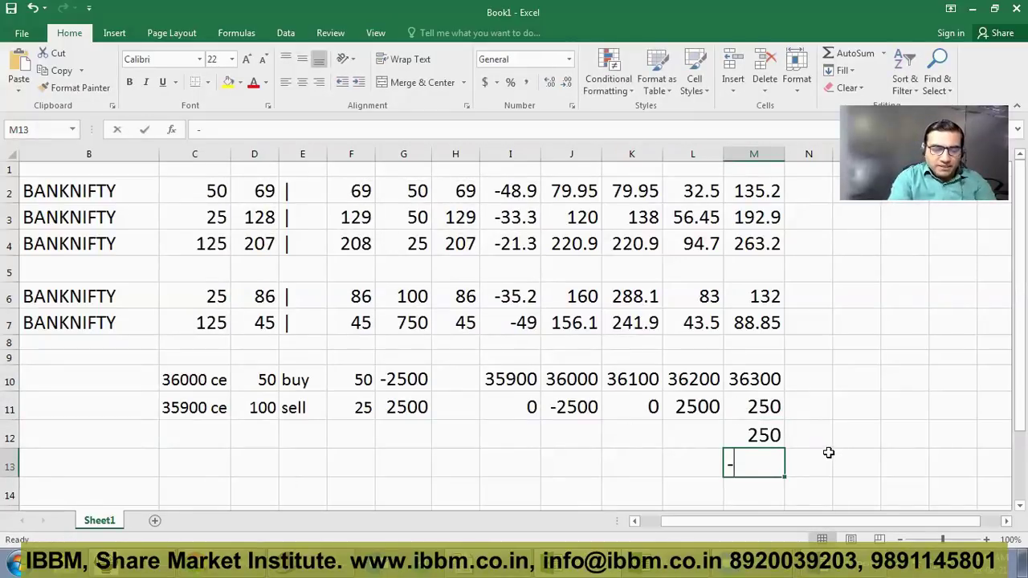
pyautogui.press('Return')
# Clear the working figures in M11:M13 and enter 5000 in M11 as the result under the 36300 level.
pyautogui.press('Up')
pyautogui.press('Up')
pyautogui.press('Up')
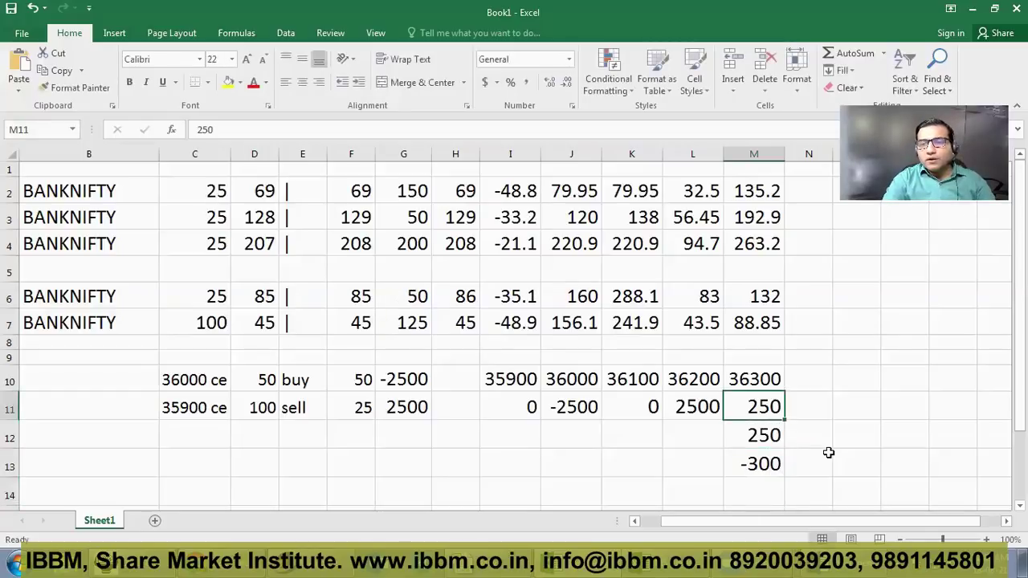
pyautogui.hotkey('shift', 'Down')
pyautogui.hotkey('shift', 'Down')
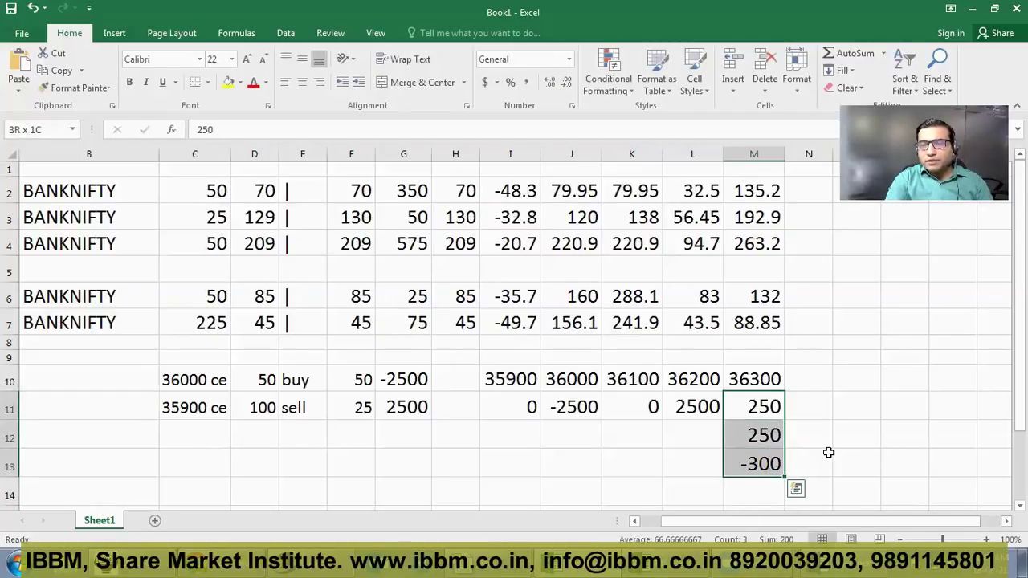
pyautogui.press('Delete')
pyautogui.press('Down')
pyautogui.press('Up')
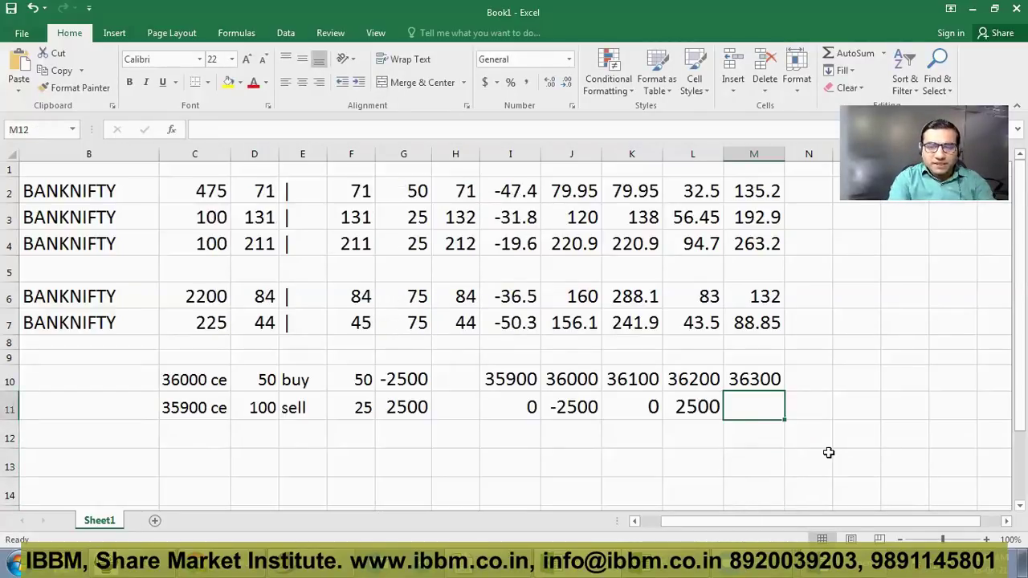
pyautogui.write('5000')
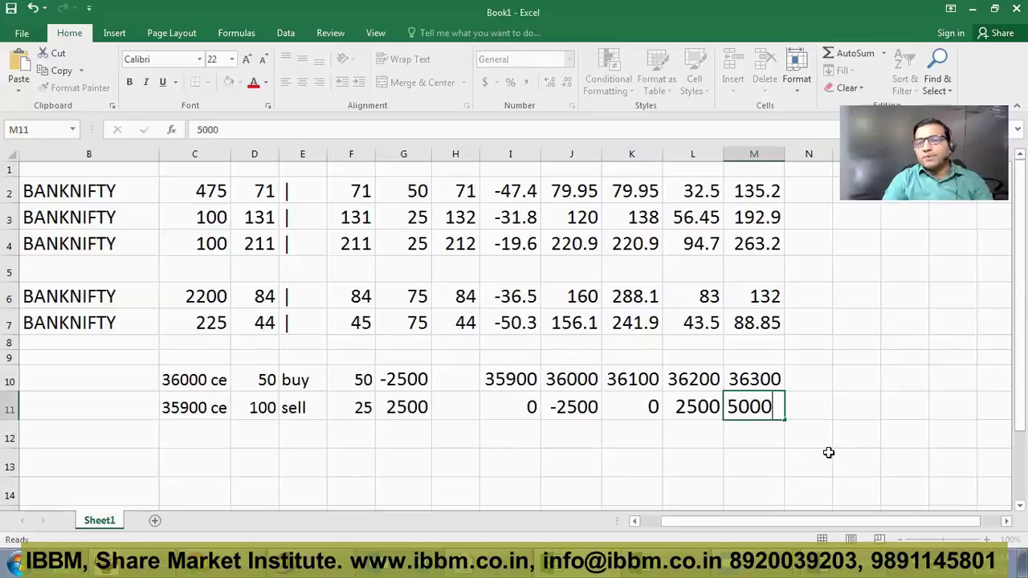
pyautogui.press('Return')
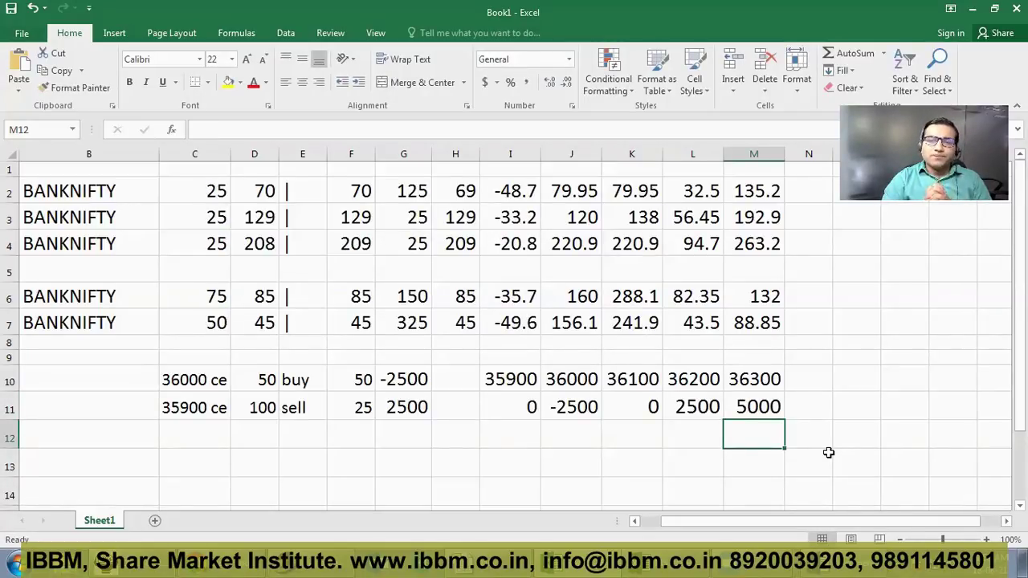
# Enter the next index level, 36400, in N10 of the payoff range.
pyautogui.press('Up')
pyautogui.press('Up')
pyautogui.press('Right')
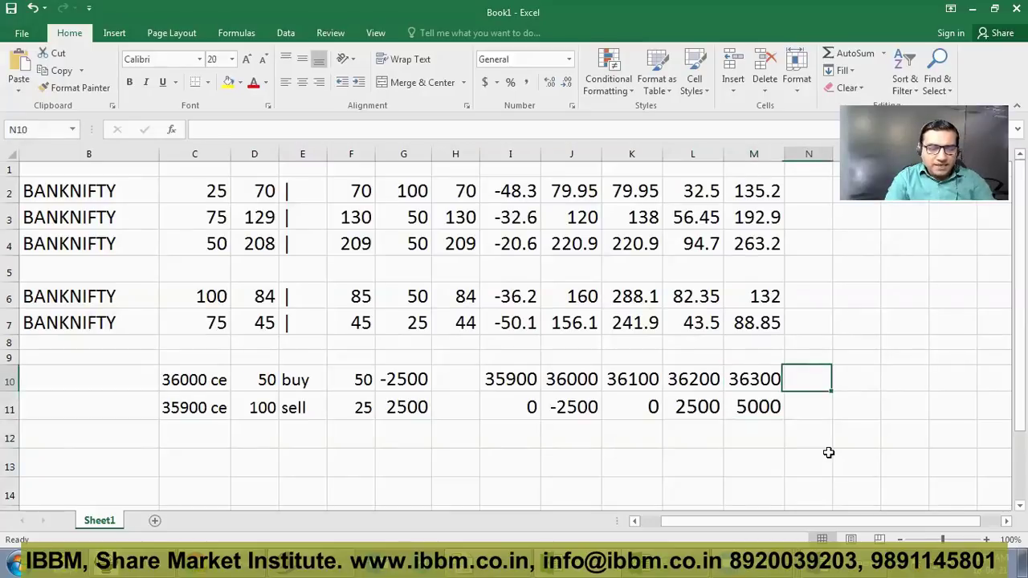
pyautogui.write('36400')
pyautogui.press('Return')
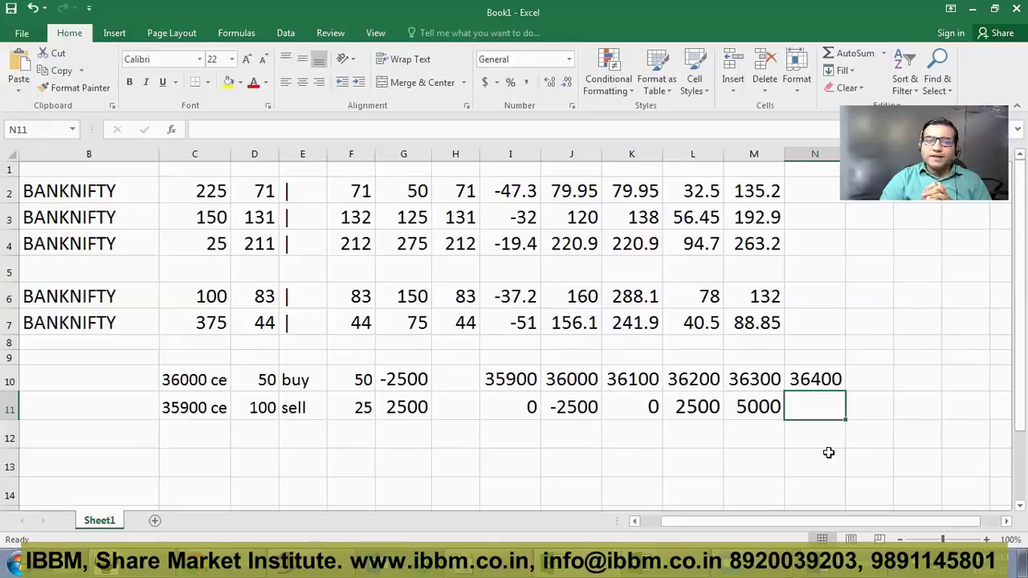
# Enter 350 in both N11 and N12 as the two bought 36000 CE lots' figures under the 36400 level.
pyautogui.click(249, 380)
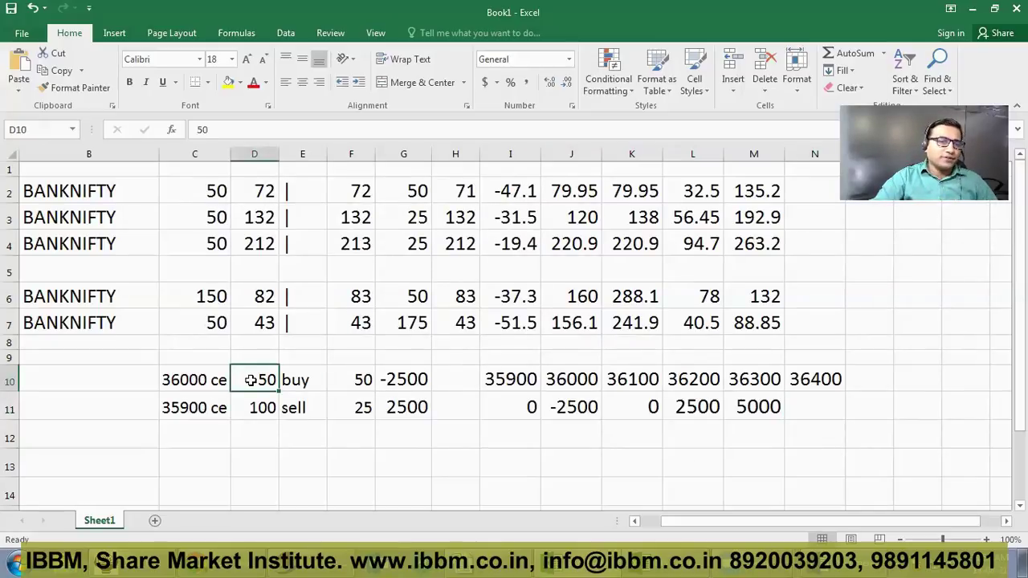
pyautogui.click(810, 411)
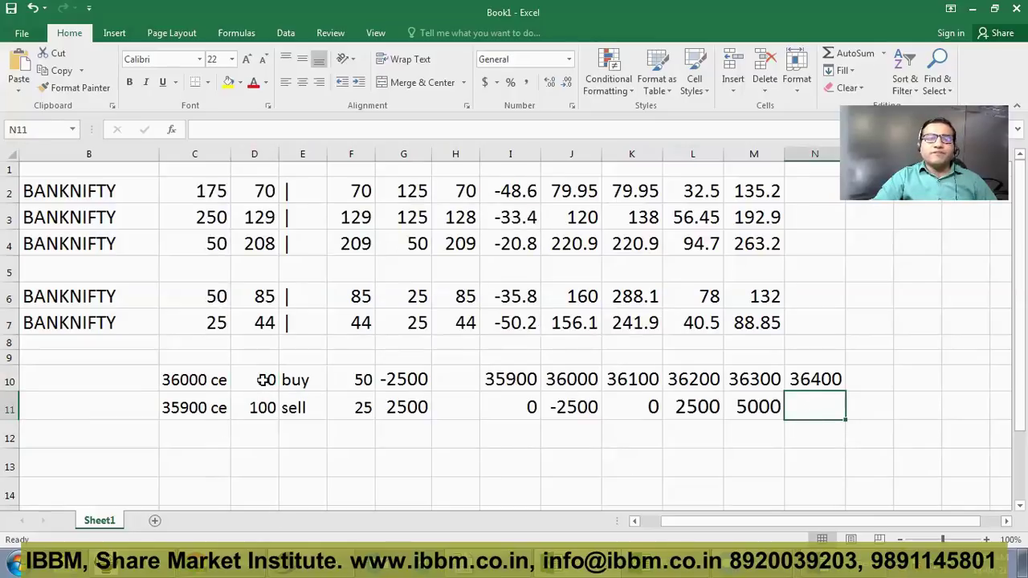
pyautogui.click(298, 380)
pyautogui.press('Left')
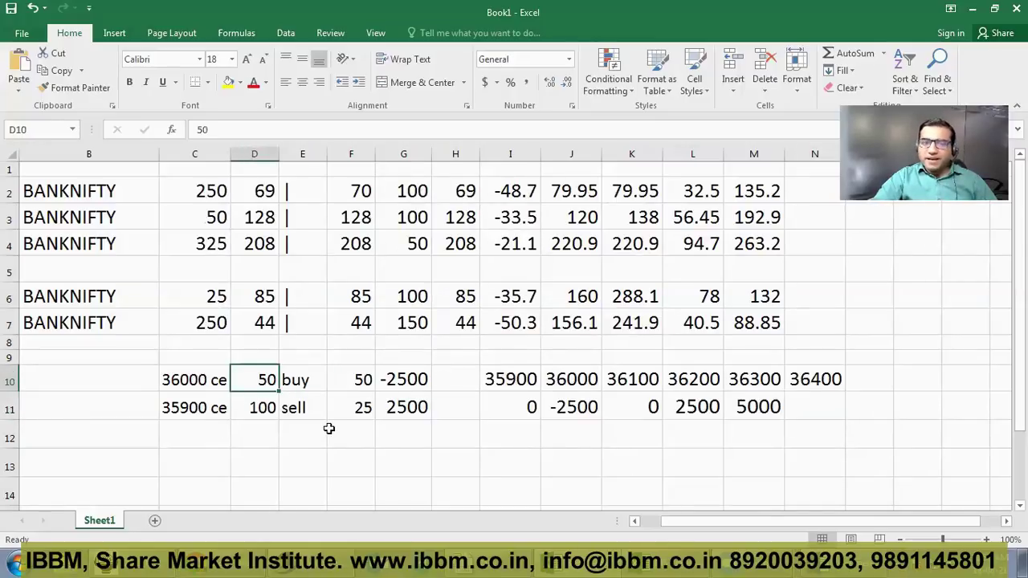
pyautogui.click(828, 406)
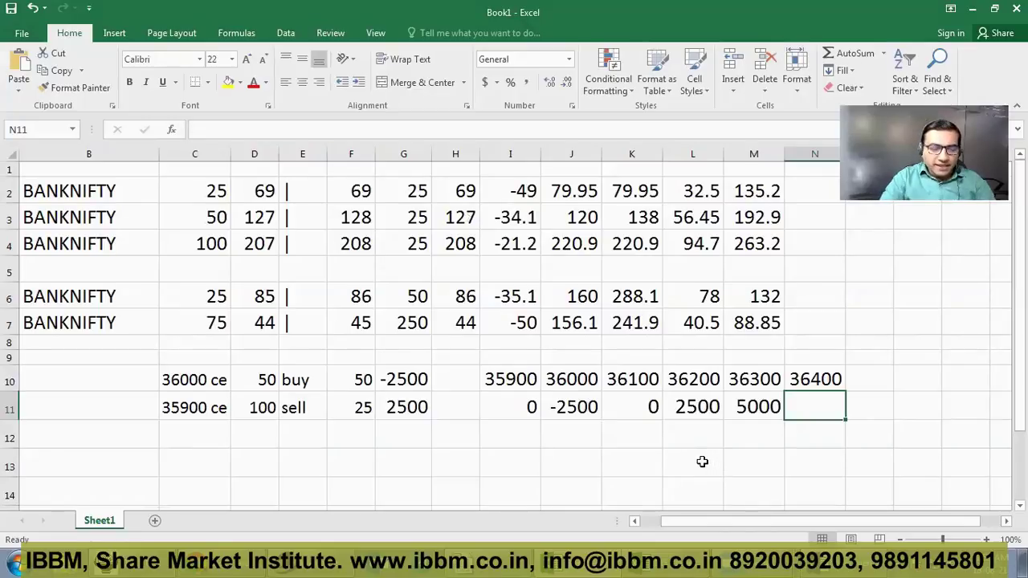
pyautogui.write('350')
pyautogui.press('Return')
pyautogui.write('350')
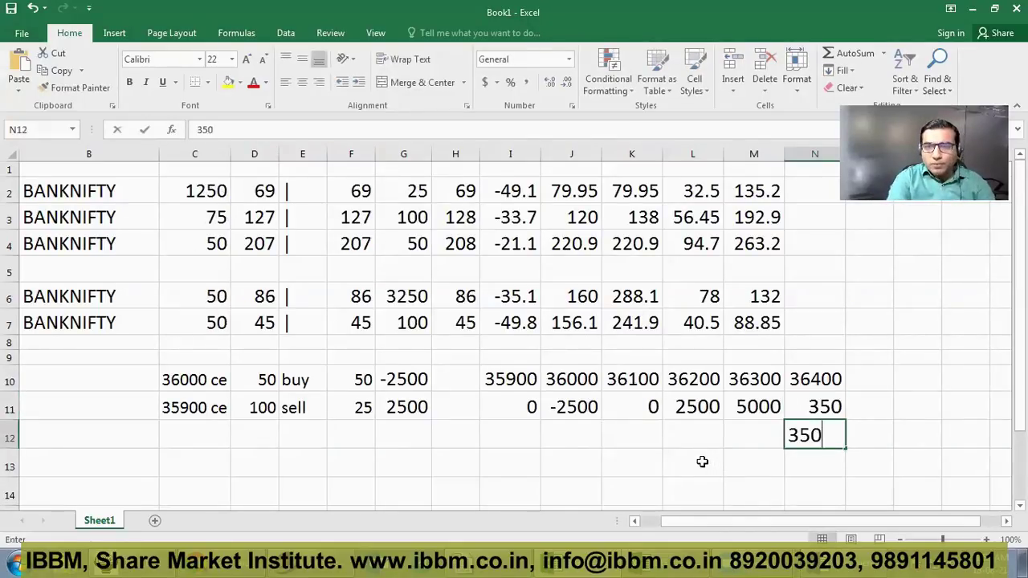
pyautogui.press('Return')
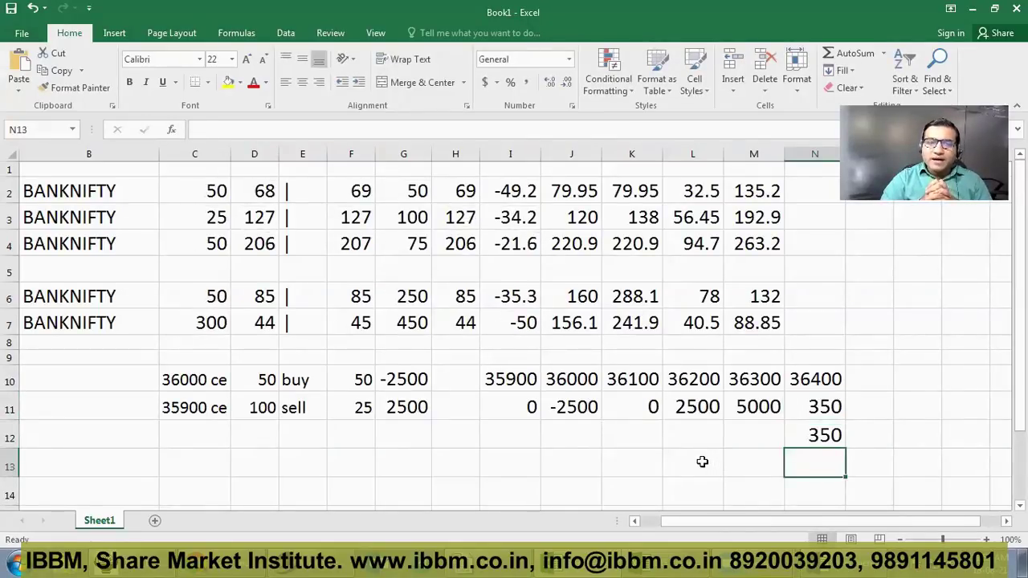
# Enter -400 in N13 as the sold 35900 CE lot's figure under the 36400 level.
pyautogui.write('-400')
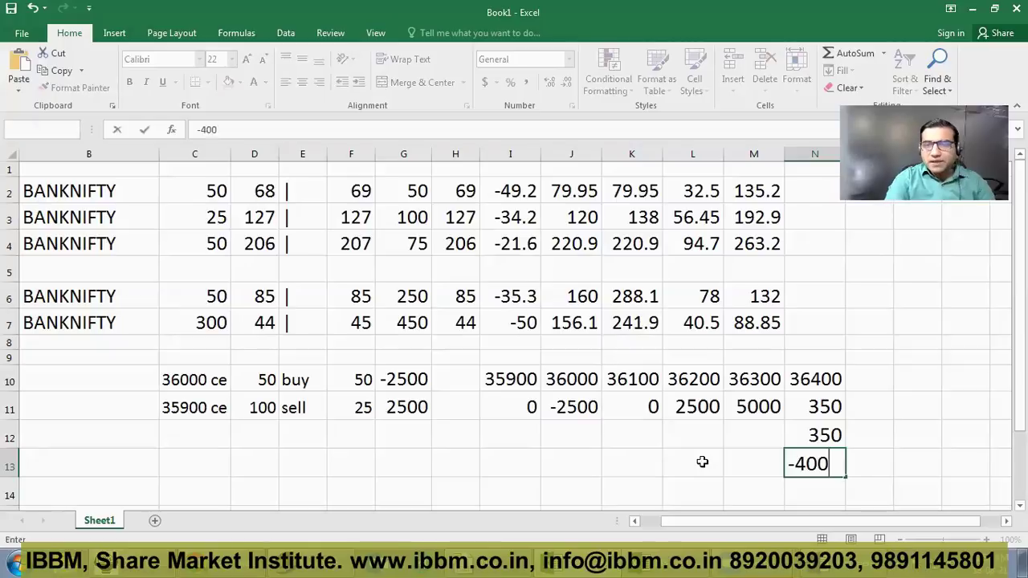
pyautogui.press('Return')
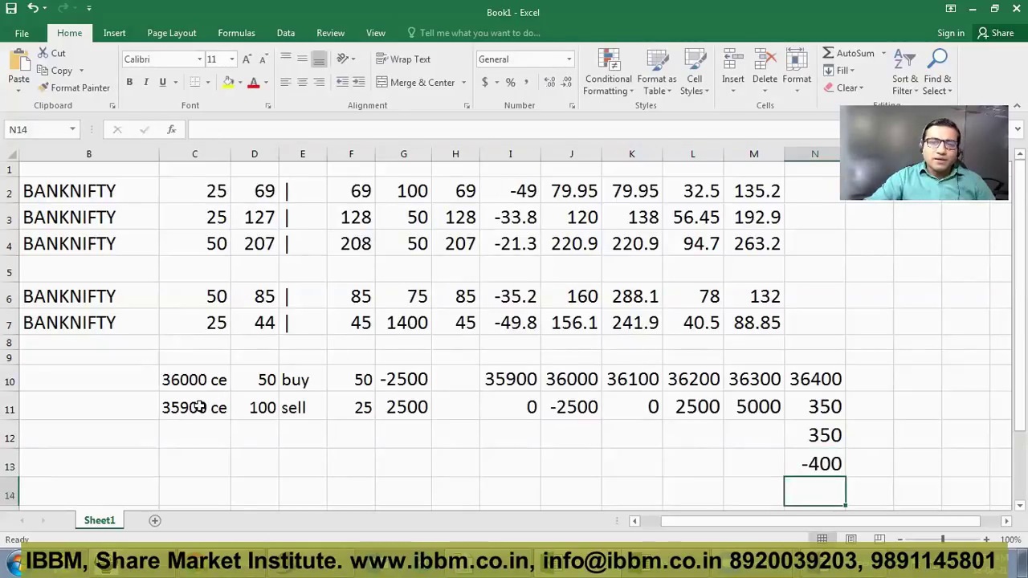
pyautogui.click(199, 408)
# Clear the working figures in N11:N13 and enter 7500 in N11 as the result under the 36400 level.
pyautogui.moveTo(820, 407); pyautogui.dragTo(817, 455)
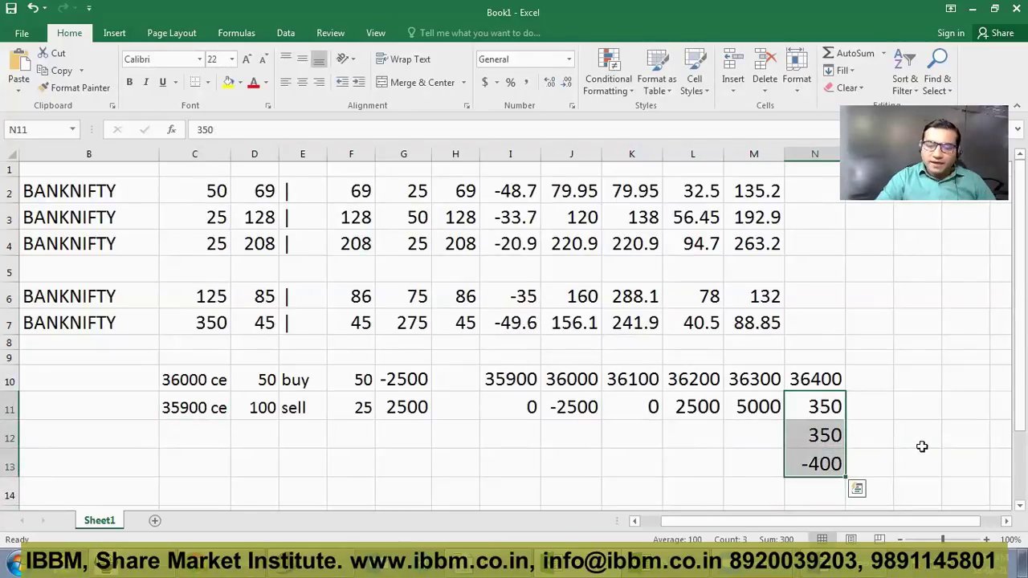
pyautogui.press('Delete')
pyautogui.press('Down')
pyautogui.press('Up')
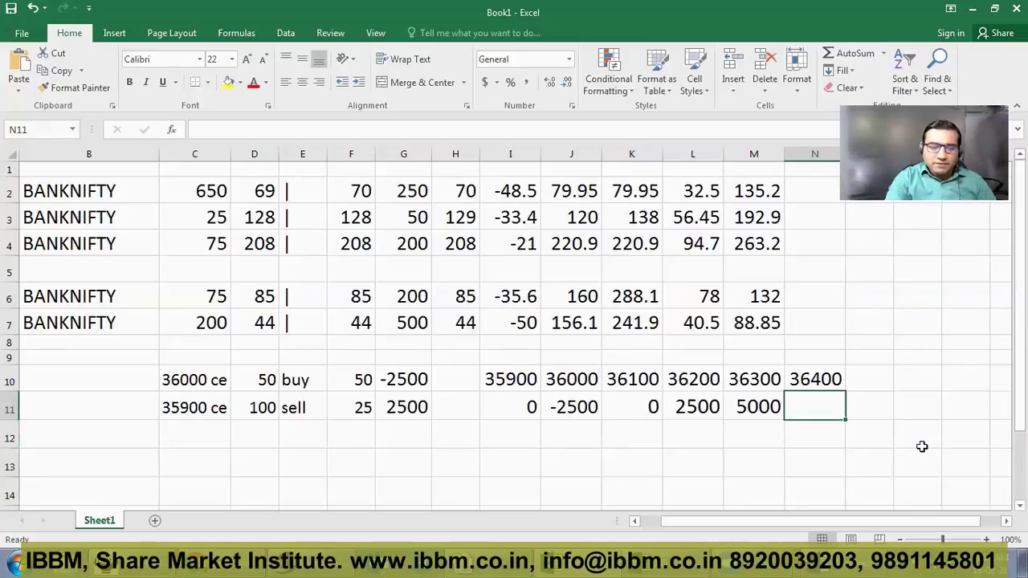
pyautogui.write('7500')
pyautogui.press('Return')
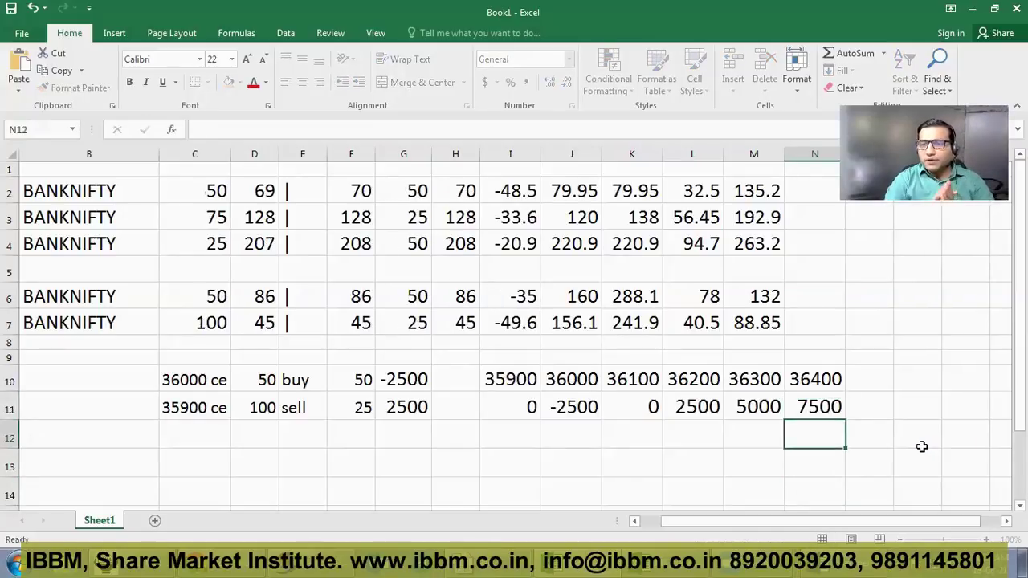
# Enter the next index level, 36500, in O10 of the payoff range.
pyautogui.press('Up')
pyautogui.press('Up')
pyautogui.press('Right')
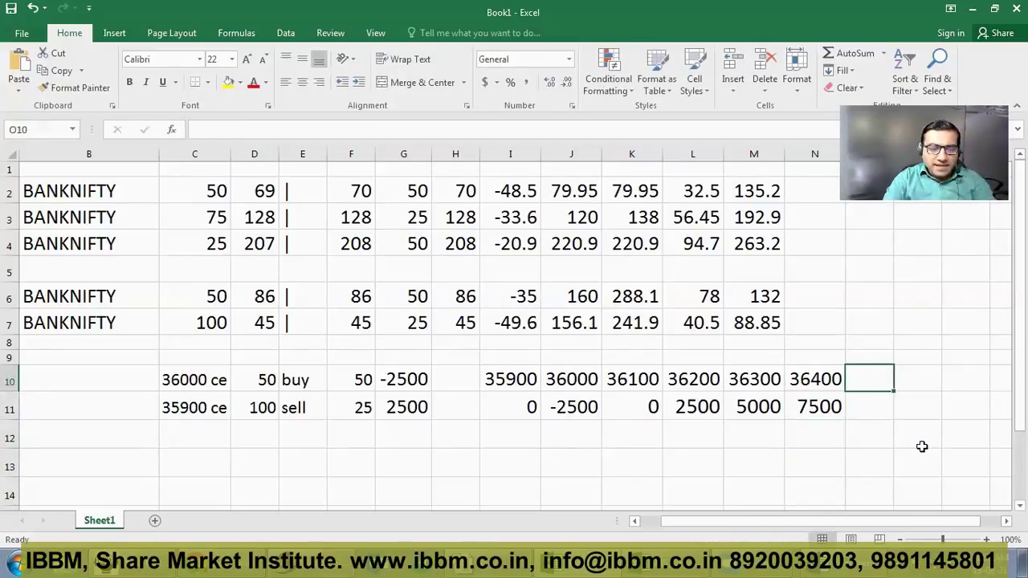
pyautogui.write('36500')
pyautogui.press('Return')
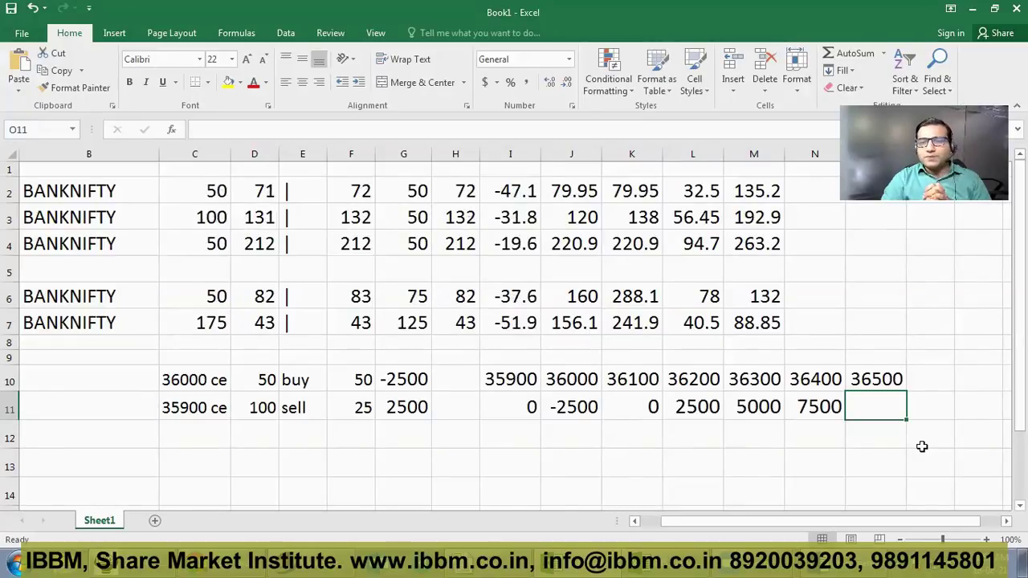
# Under the 36500 level, enter the working figures 450, 450 and -500 for the option legs in O11:O13.
pyautogui.write('450')
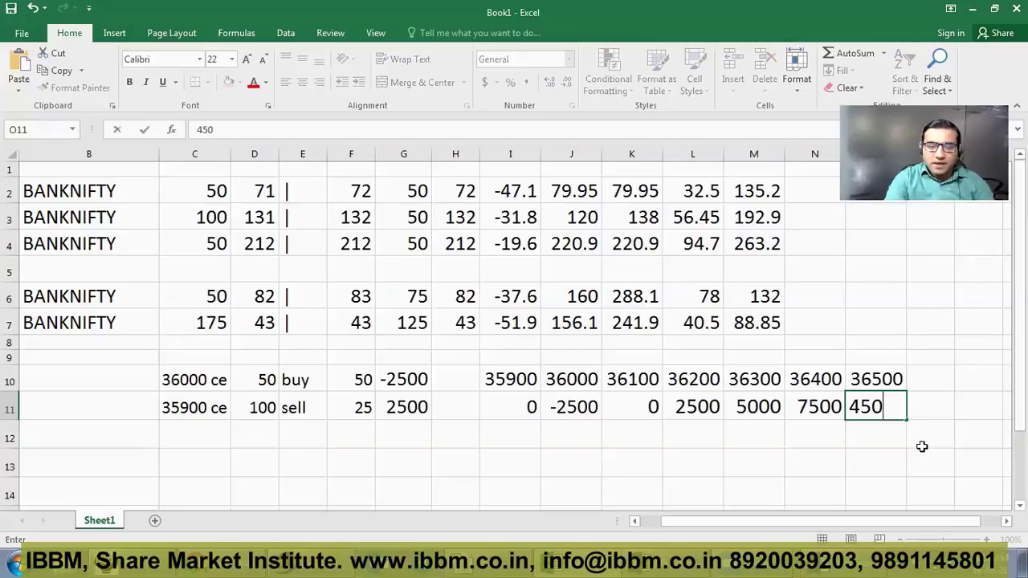
pyautogui.press('Return')
pyautogui.write('450')
pyautogui.press('Return')
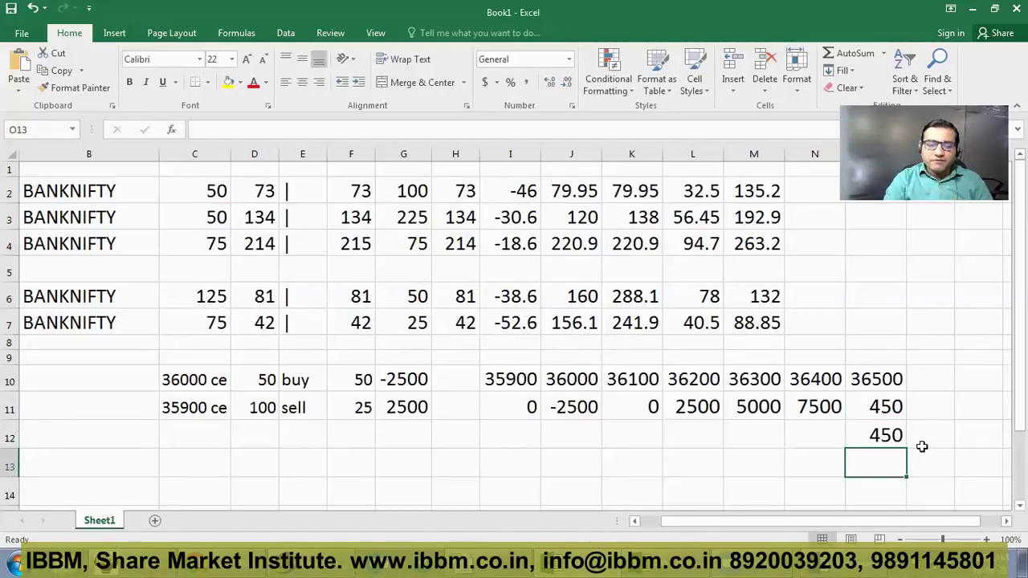
pyautogui.write('-500')
pyautogui.press('Up')
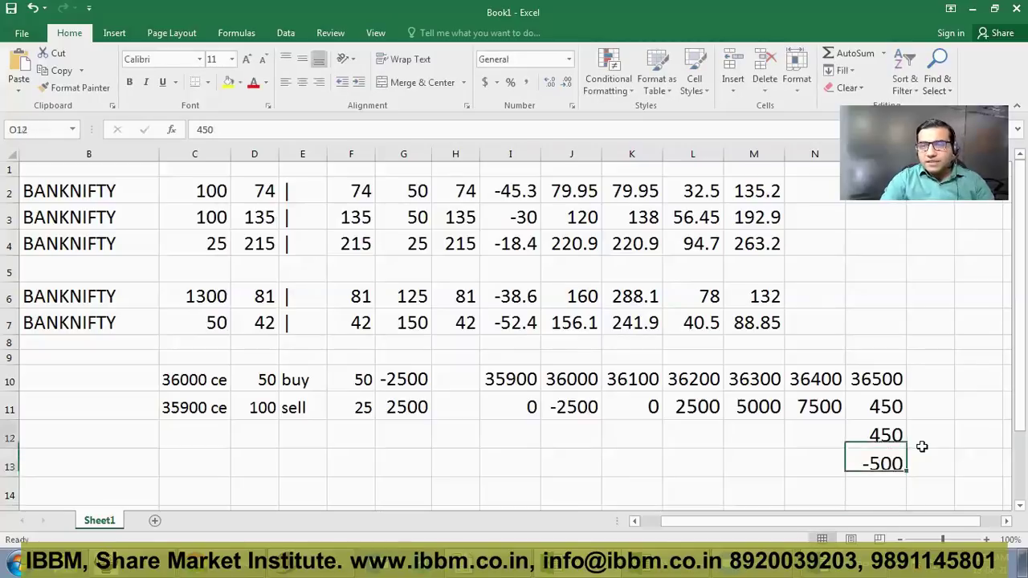
# Clear the working figures in O11:O13 and enter 10000 in O11 as the result under the 36500 level.
pyautogui.press('Up')
pyautogui.hotkey('shift', 'Down')
pyautogui.hotkey('shift', 'Down')
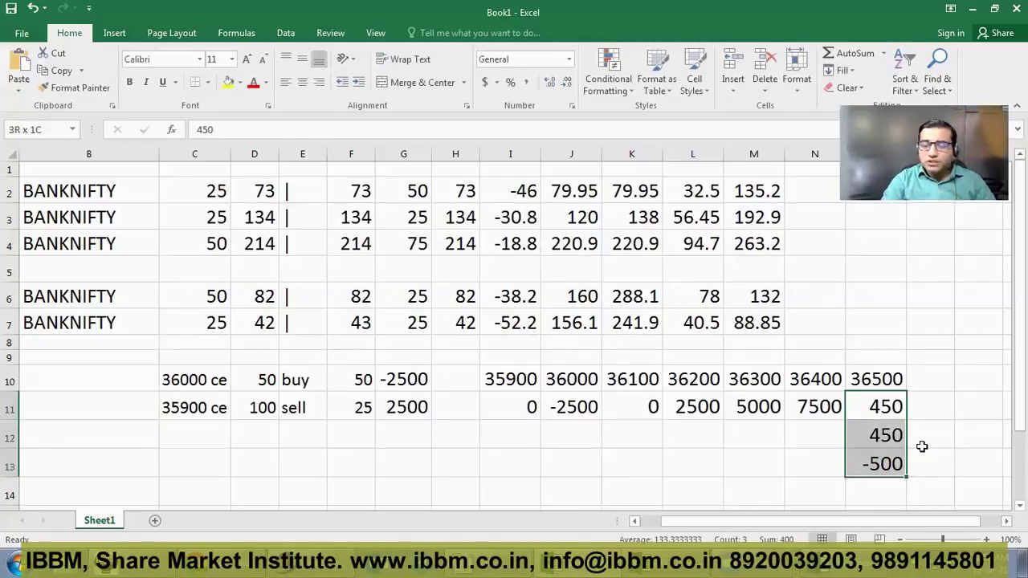
pyautogui.press('Delete')
pyautogui.press('Down')
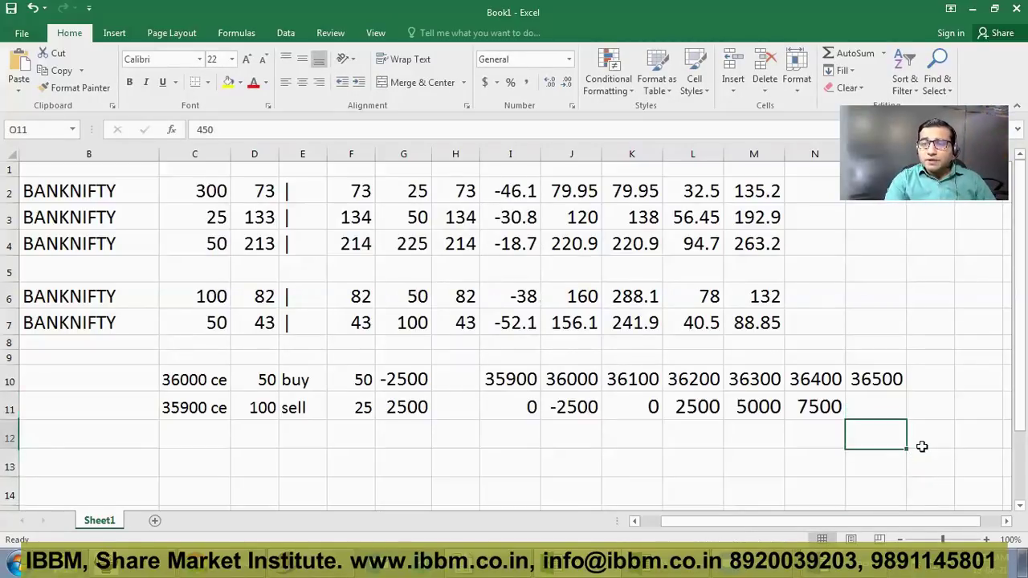
pyautogui.press('Up')
pyautogui.write('10000')
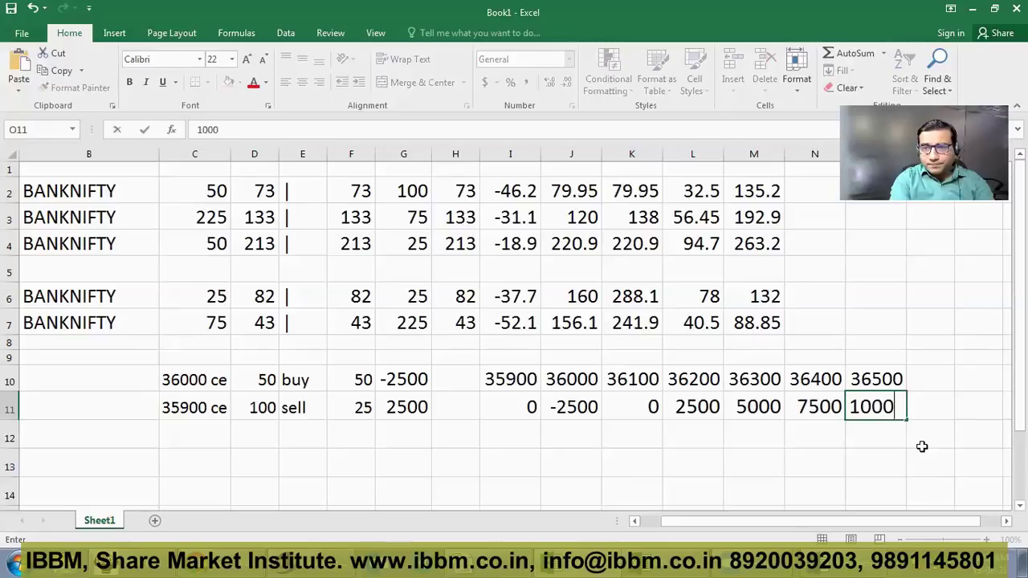
pyautogui.press('Return')
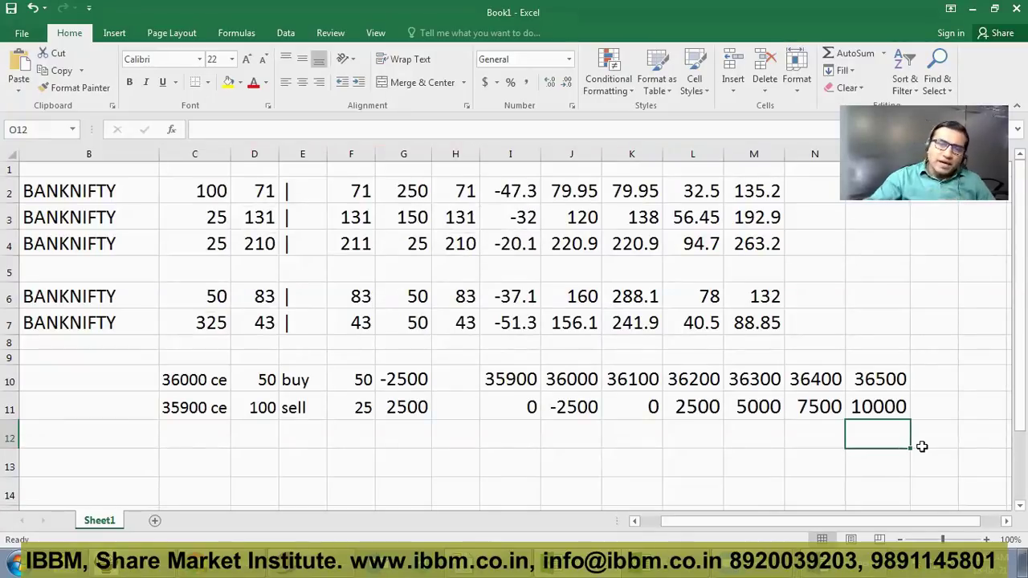
# Highlight the result under the 36000 level in J11 with a yellow fill.
pyautogui.click(572, 401)
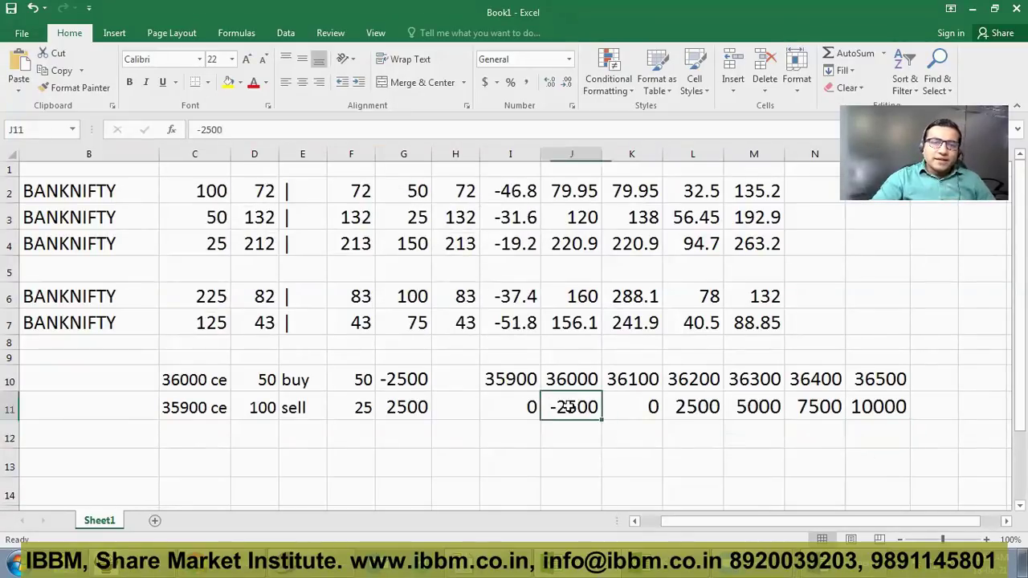
pyautogui.click(228, 84)
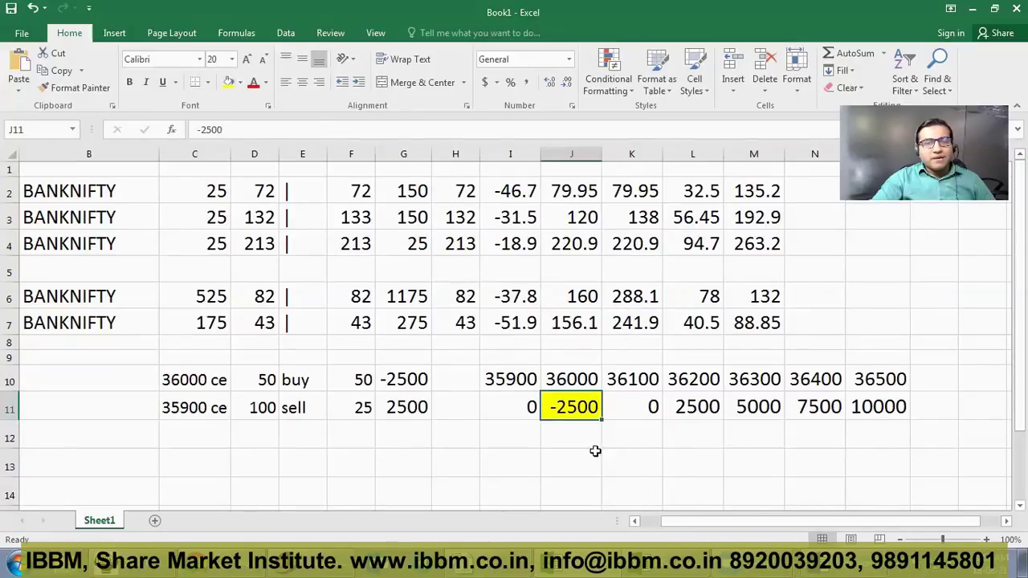
pyautogui.click(624, 437)
pyautogui.click(572, 408)
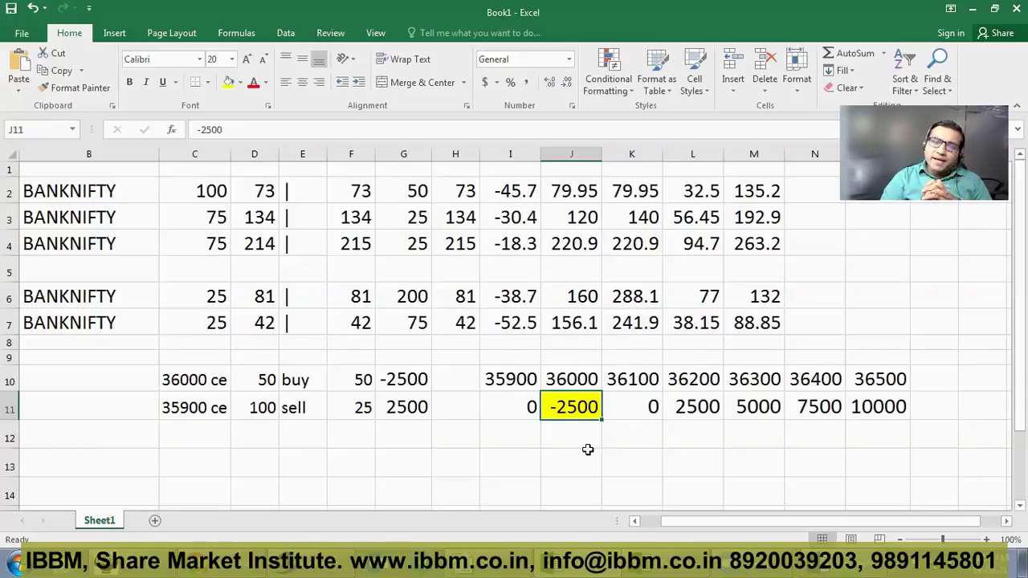
pyautogui.click(505, 407)
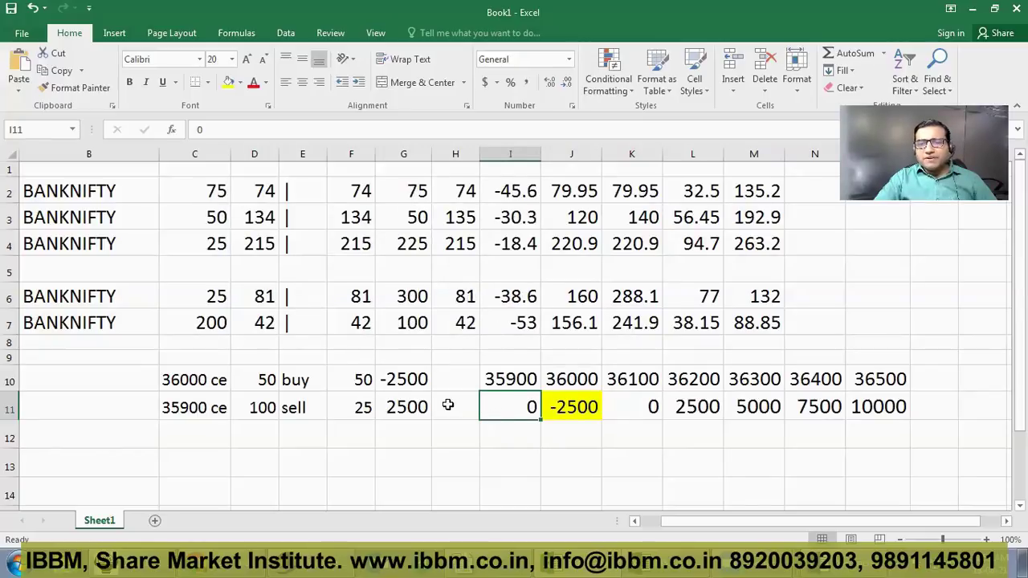
pyautogui.click(576, 407)
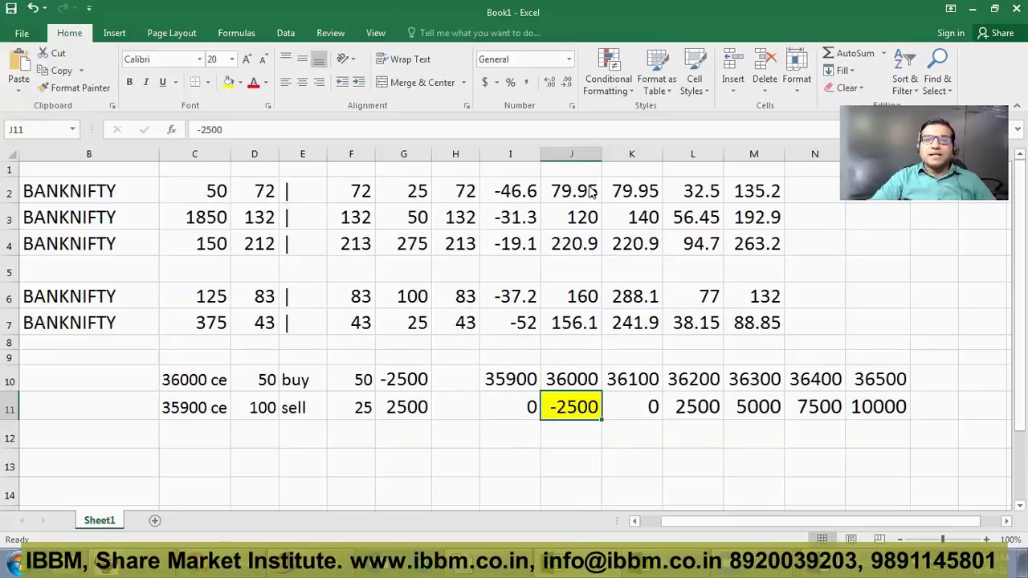
# Switch to the trading terminal and examine the Snap Quote market depth of the BANKNIFTY 36000, 36100 and 35900 PE options.
pyautogui.hotkey('alt', 'Tab')
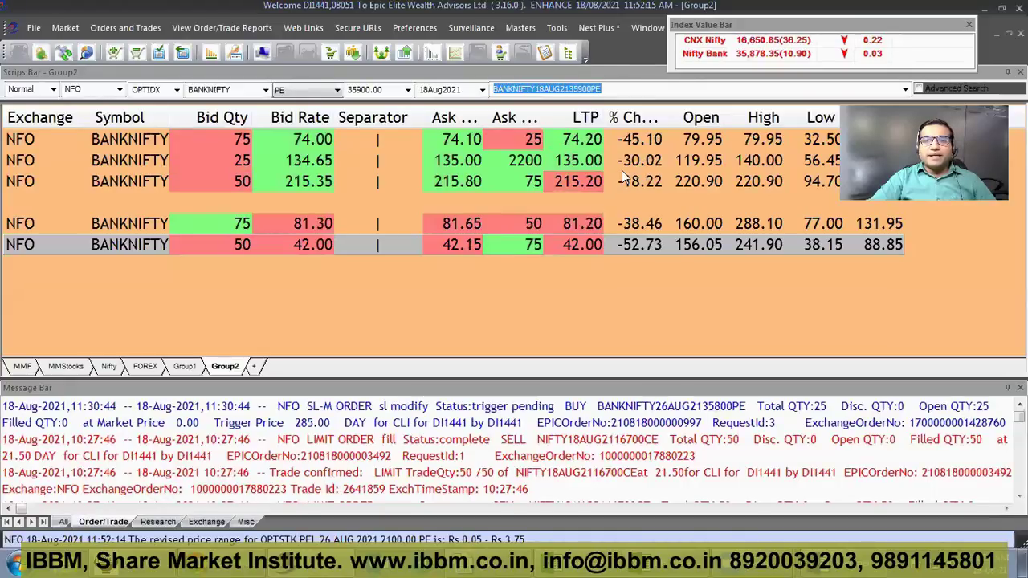
pyautogui.click(530, 181)
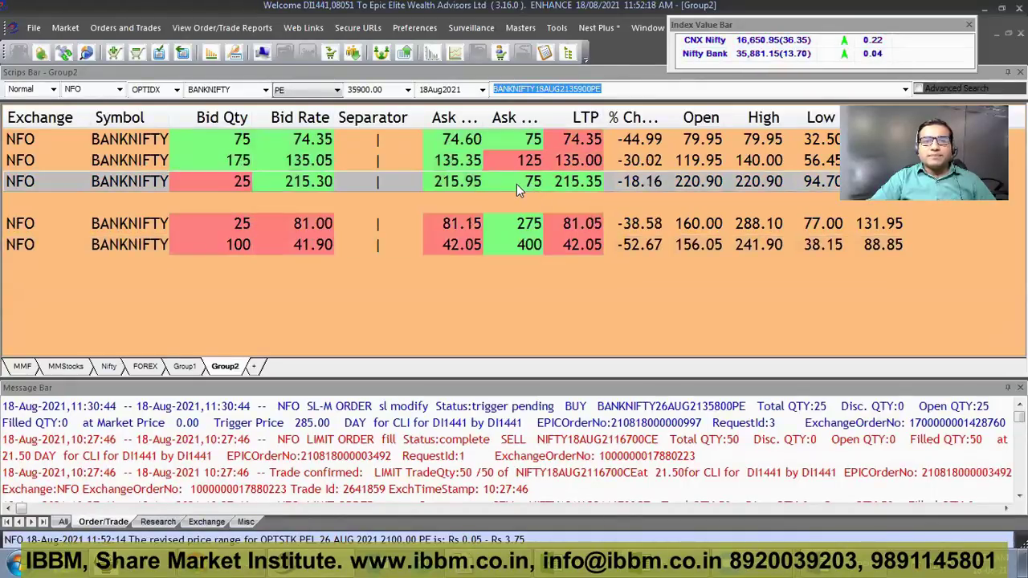
pyautogui.click(493, 161)
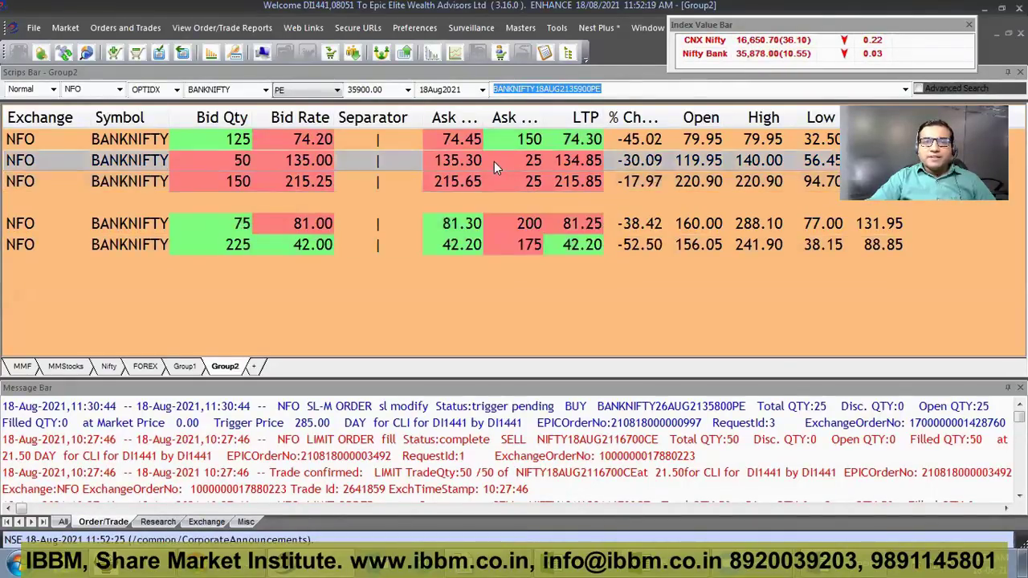
pyautogui.press('F6')
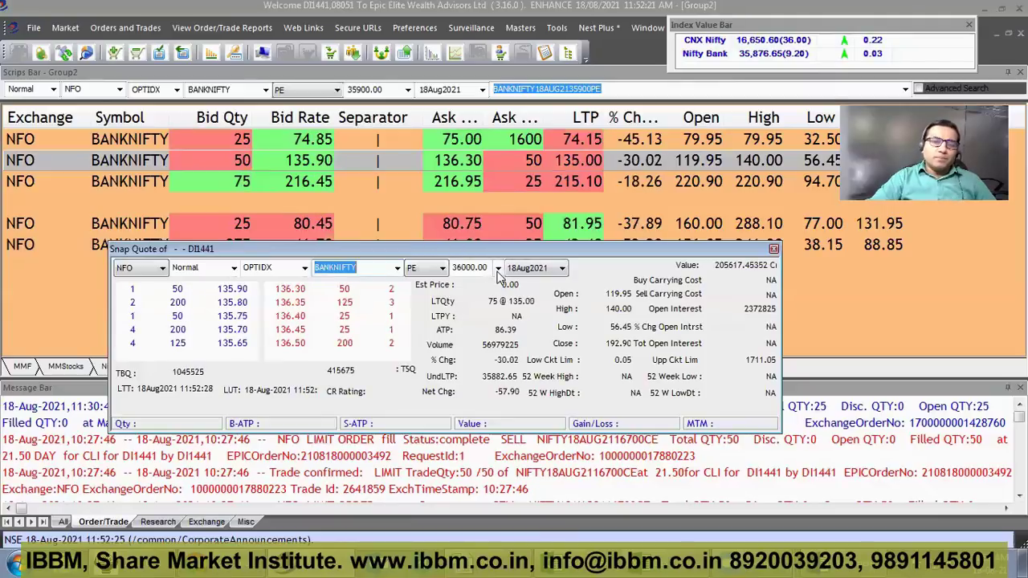
pyautogui.click(480, 183)
pyautogui.press('F6')
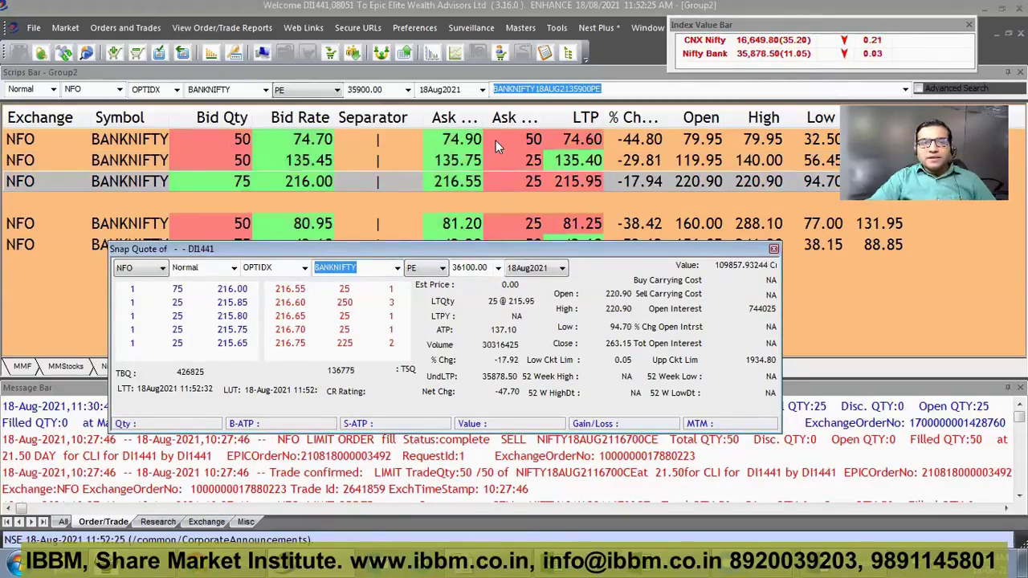
pyautogui.click(495, 144)
pyautogui.click(492, 181)
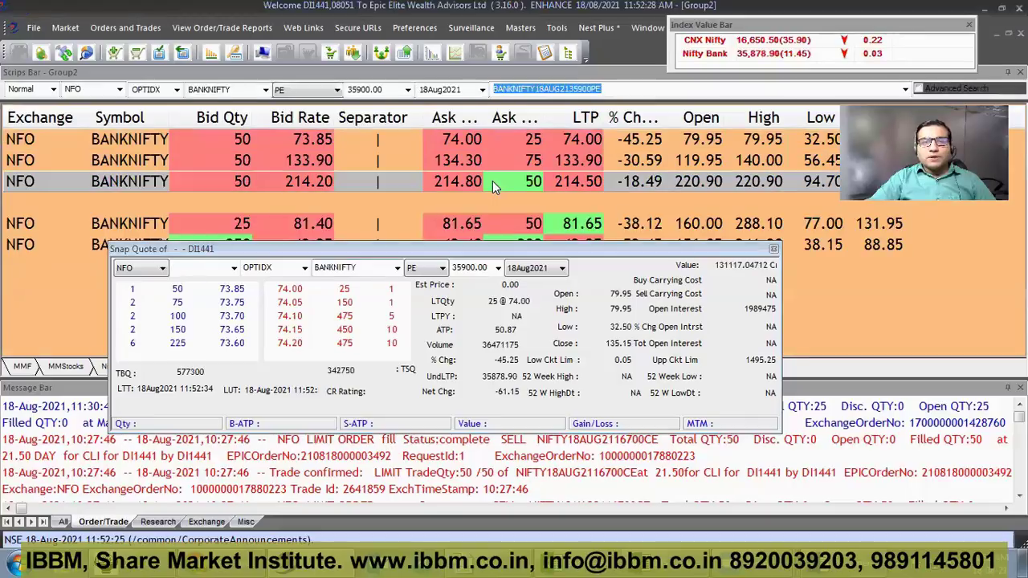
pyautogui.press('F6')
pyautogui.press('Escape')
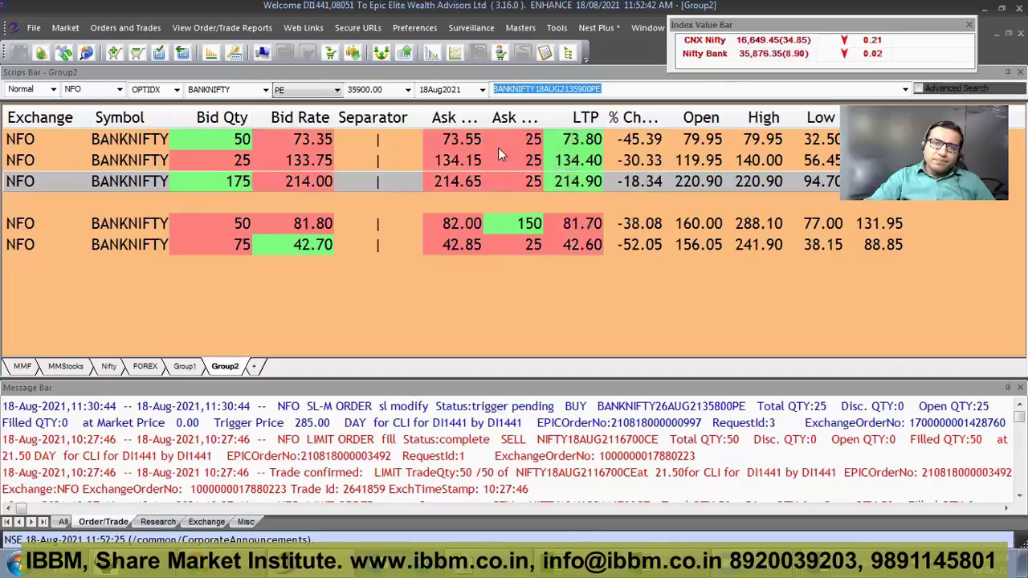
# Recheck the Snap Quote depth for the 36000, 35900 and 36100 PE options and close the quote window.
pyautogui.click(454, 160)
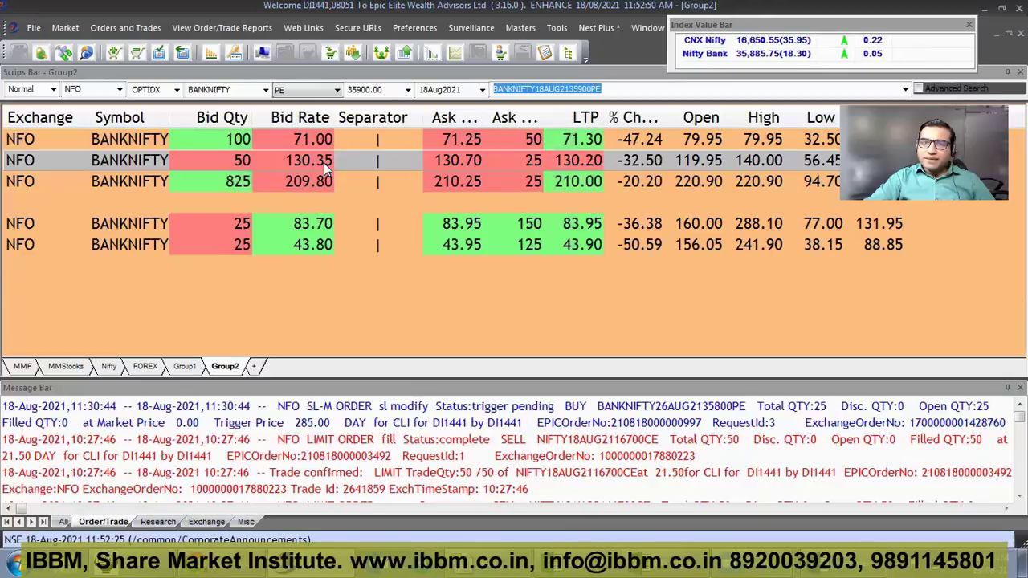
pyautogui.click(381, 174)
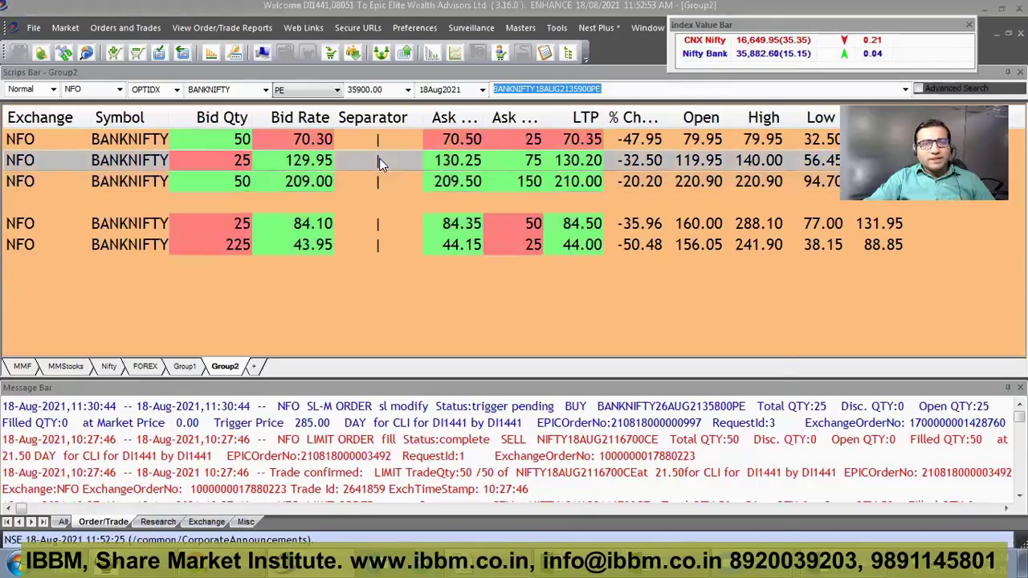
pyautogui.doubleClick(379, 159)
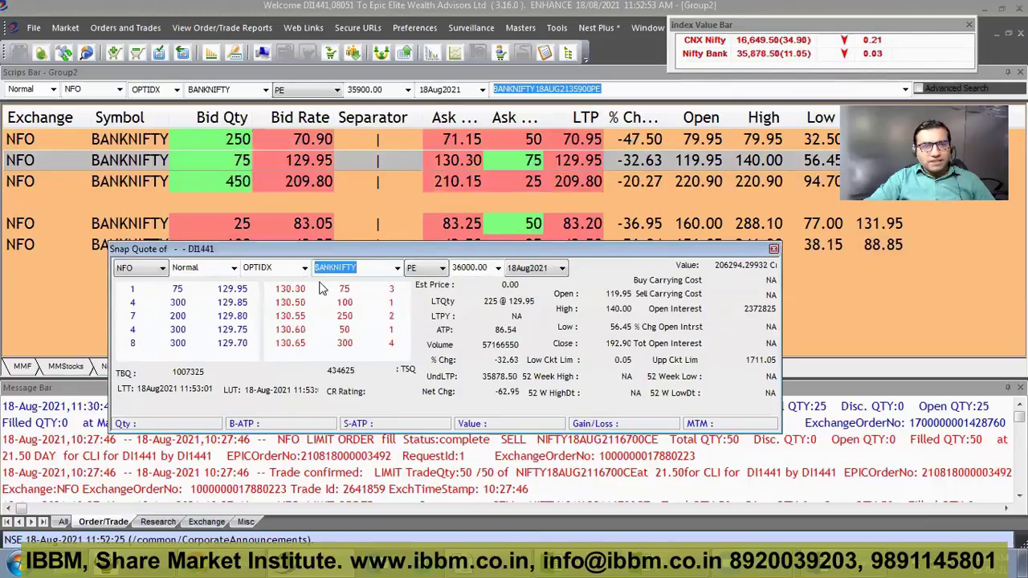
pyautogui.click(501, 149)
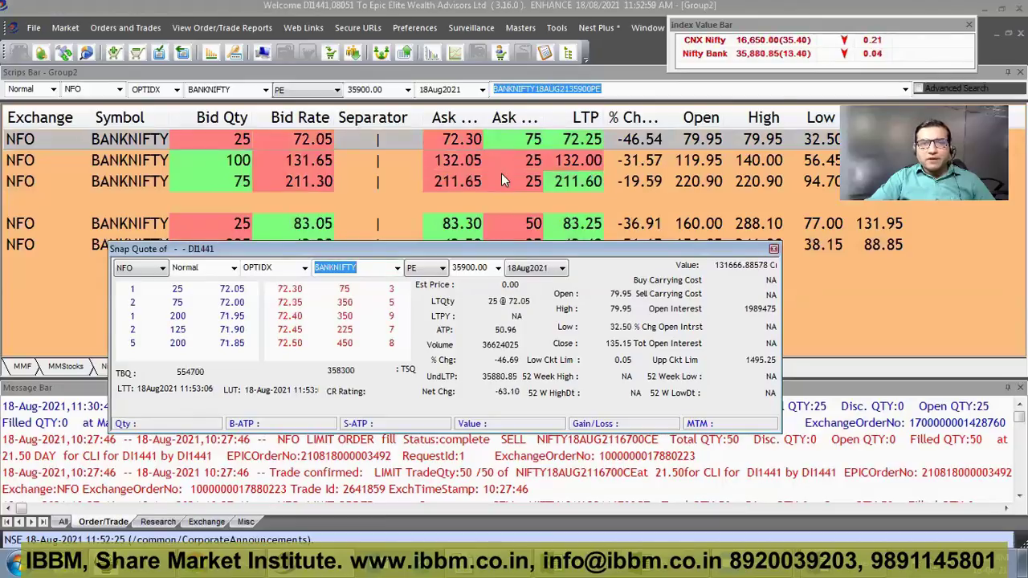
pyautogui.click(498, 181)
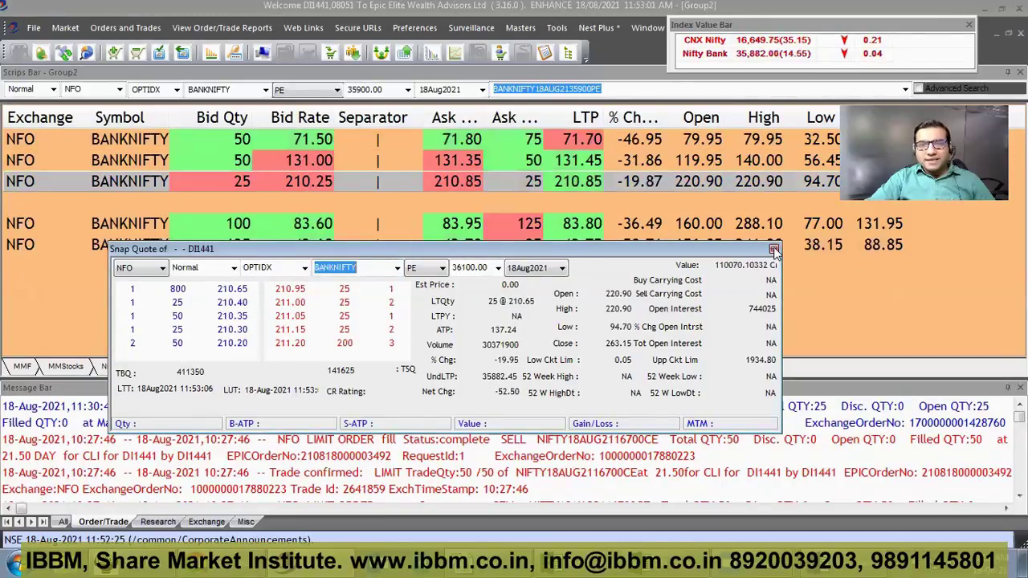
pyautogui.click(773, 250)
# Look over the 36000 and 35900 PE rows in the market watch and dismiss the Microsoft Excel crash dialog.
pyautogui.click(554, 162)
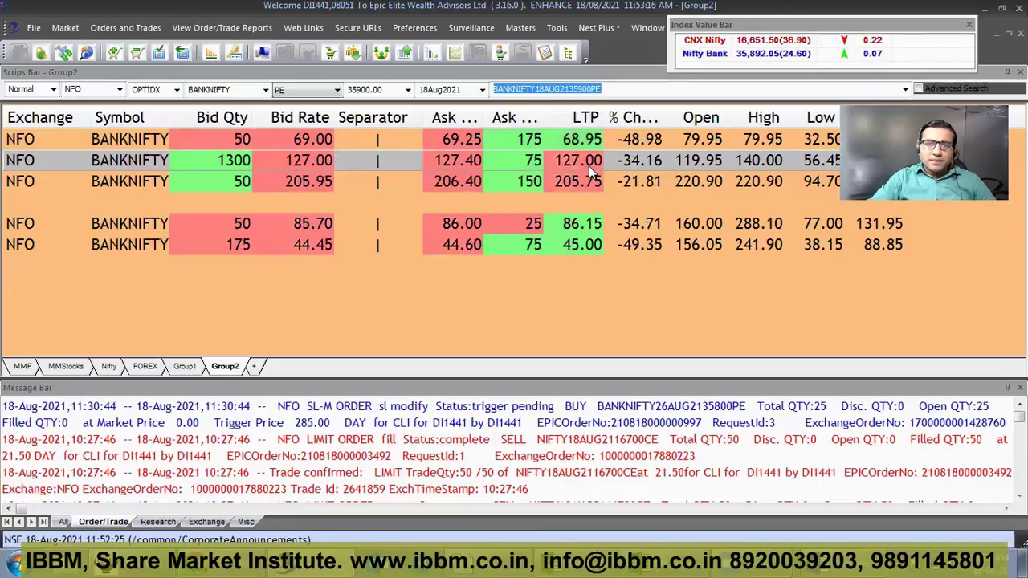
pyautogui.click(578, 146)
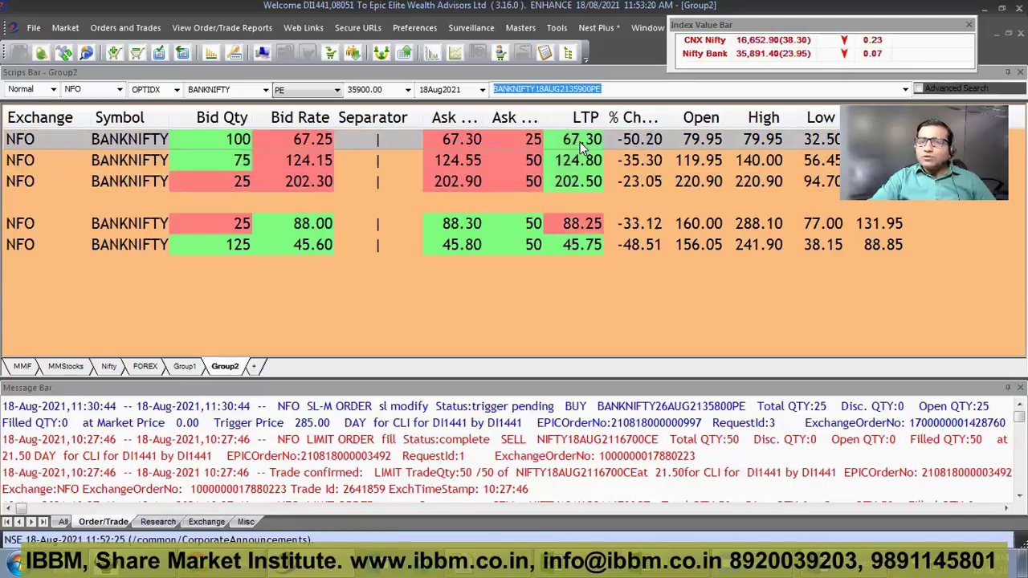
pyautogui.click(582, 162)
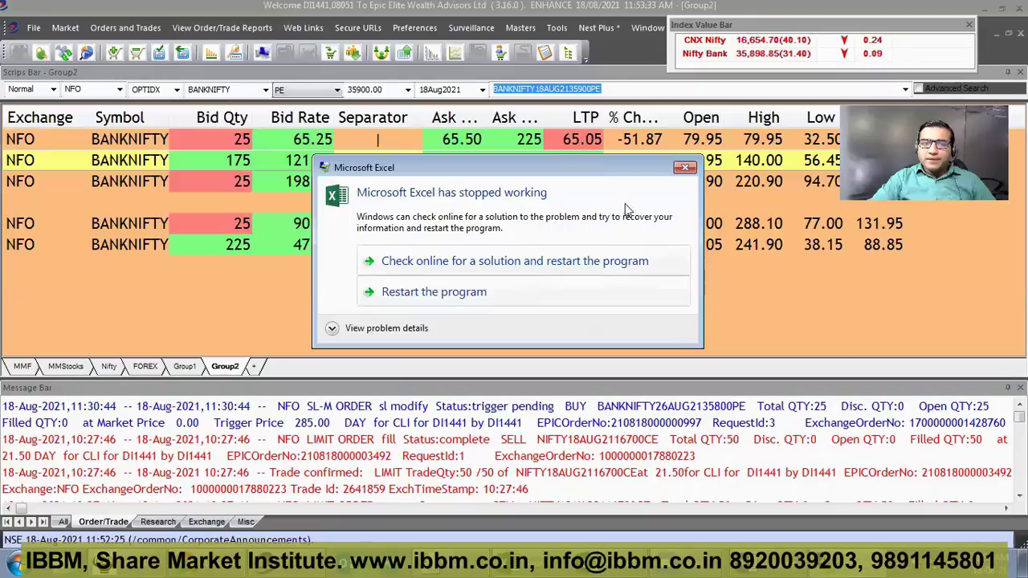
pyautogui.click(689, 170)
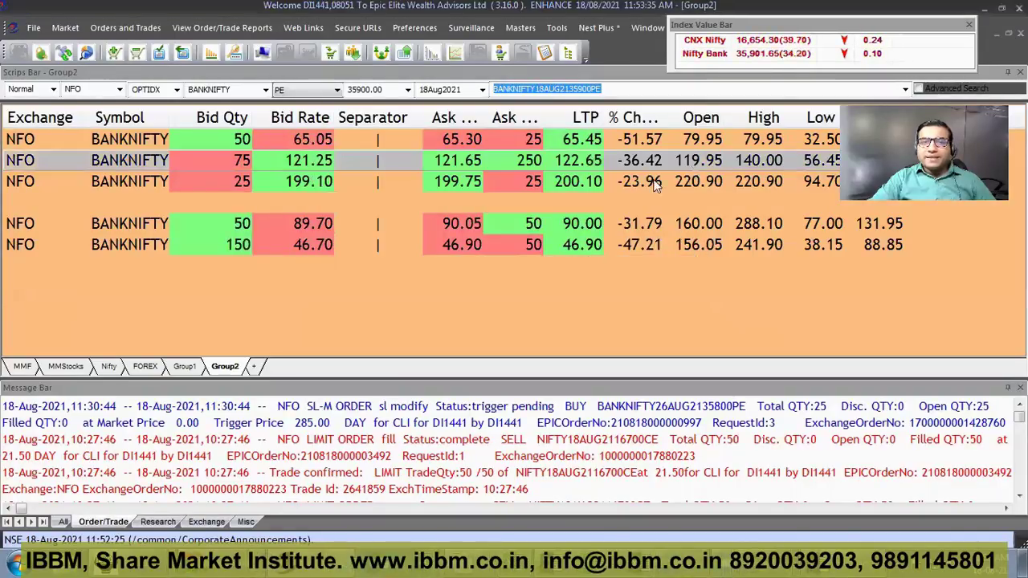
# Look over the 36100 and 36000 PE rows, view the 36000 PE Snap Quote depth, and close the quote window.
pyautogui.click(535, 182)
pyautogui.click(559, 163)
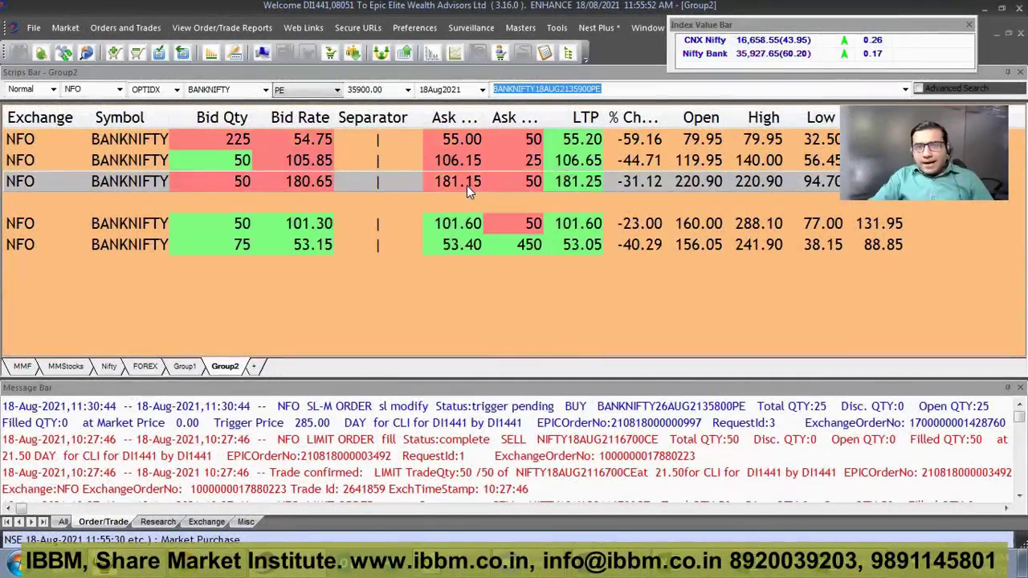
pyautogui.doubleClick(394, 162)
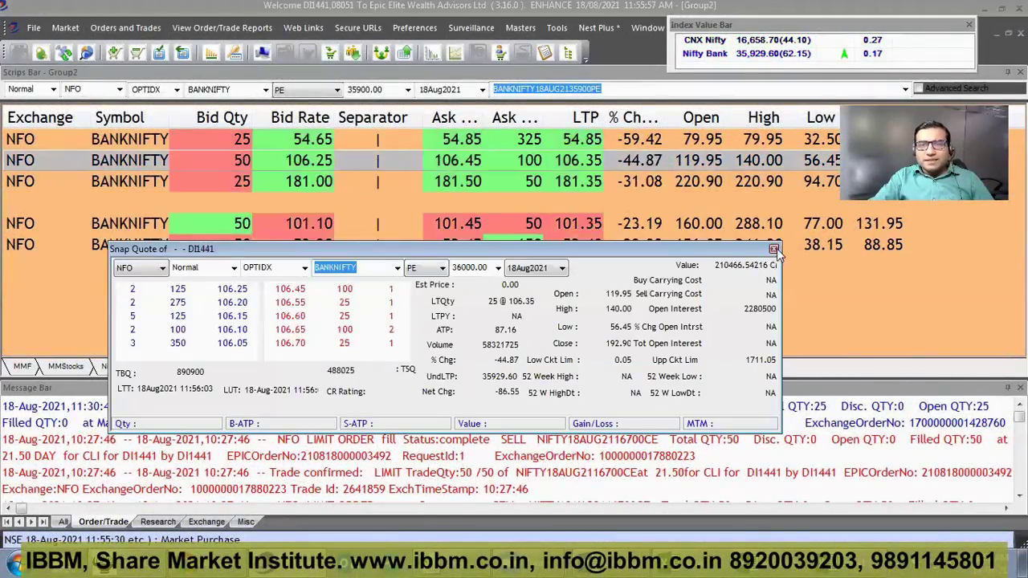
pyautogui.click(774, 249)
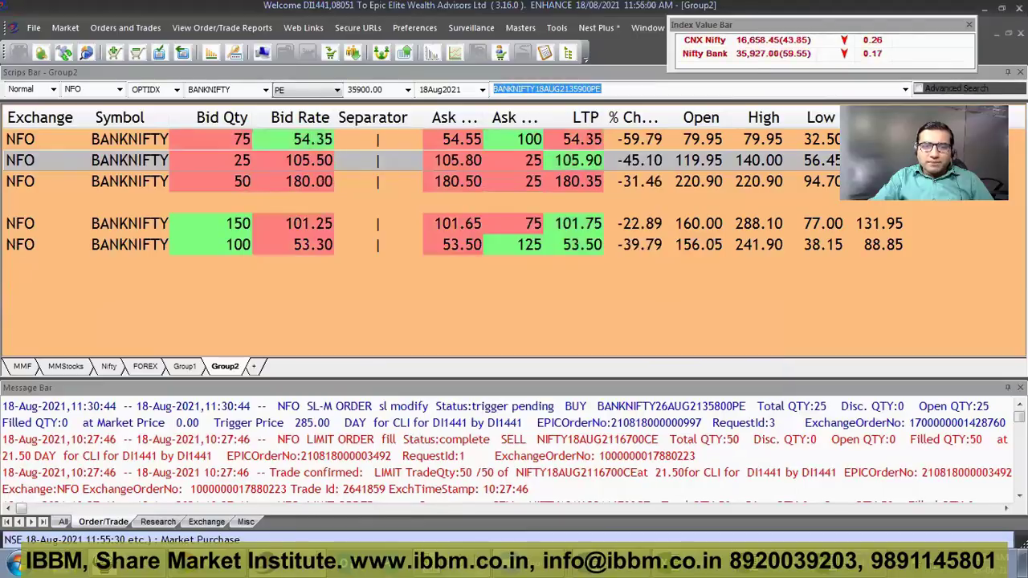
# Switch to the Book1 workbook in Excel and inspect the live bid rates of the 36000, 35900 and 36100 PE options in D2:D4.
pyautogui.hotkey('alt', 'Tab')
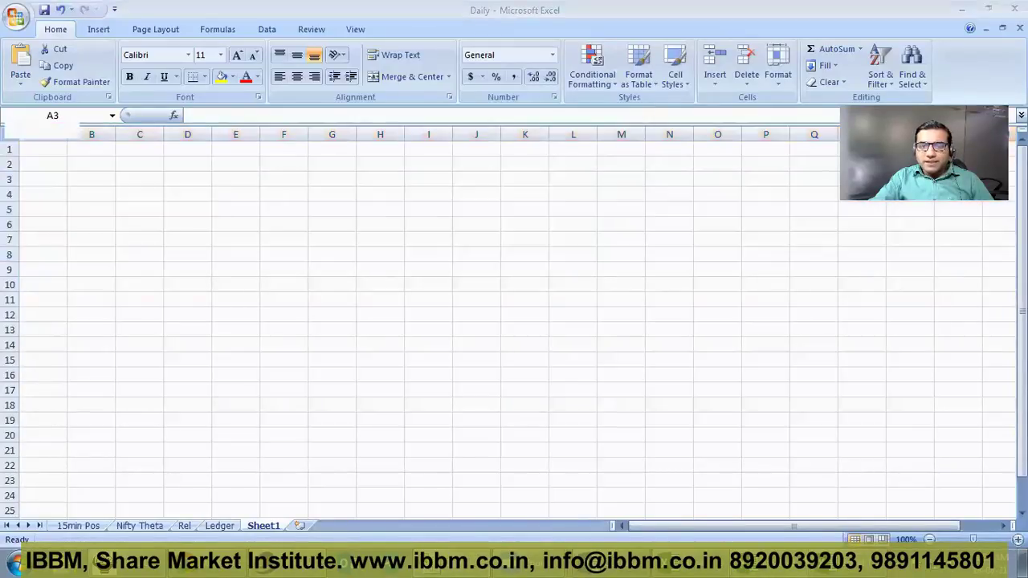
pyautogui.hotkey('alt', 'Tab')
pyautogui.hotkey('alt', 'Tab')
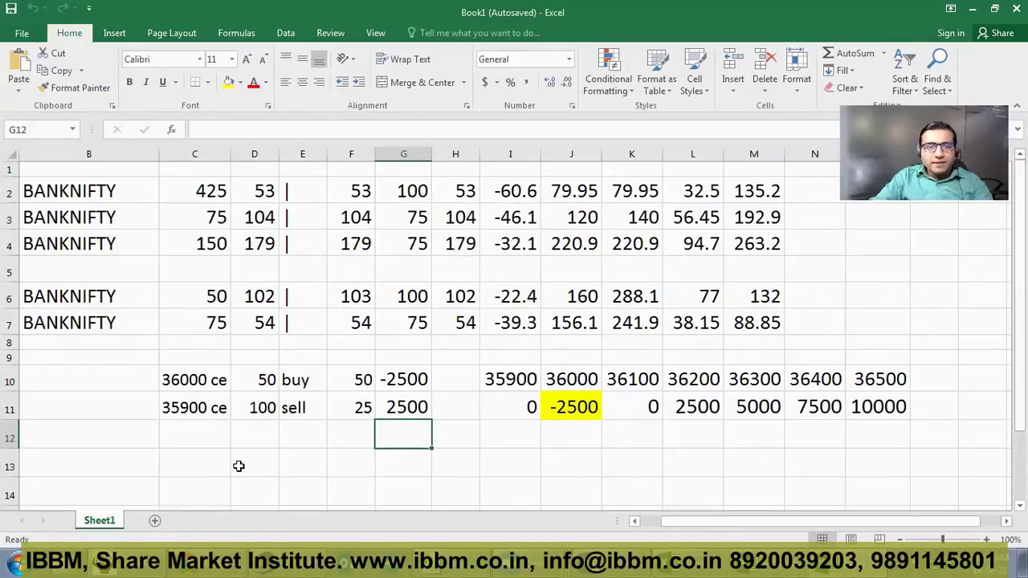
pyautogui.click(270, 221)
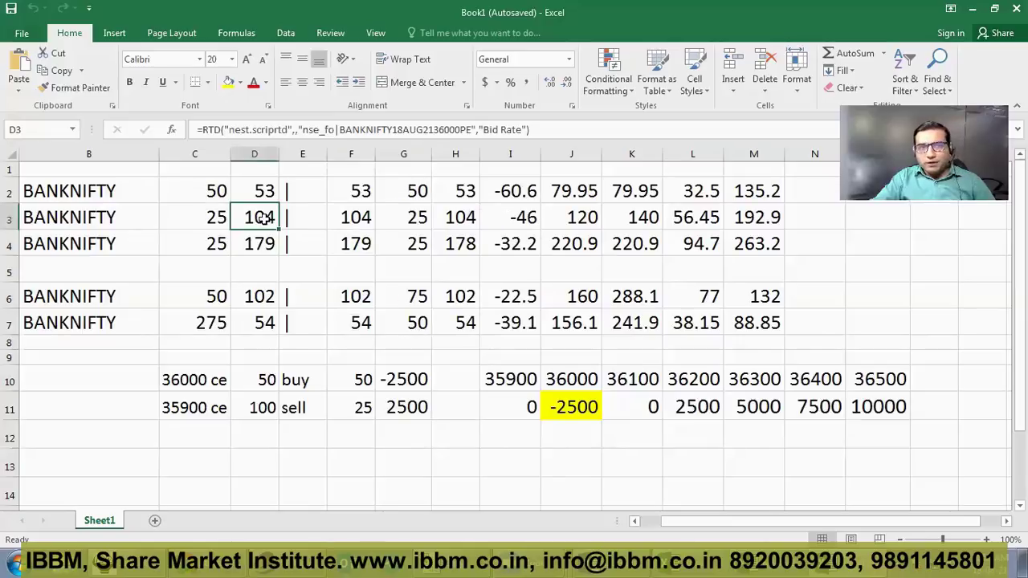
pyautogui.click(265, 192)
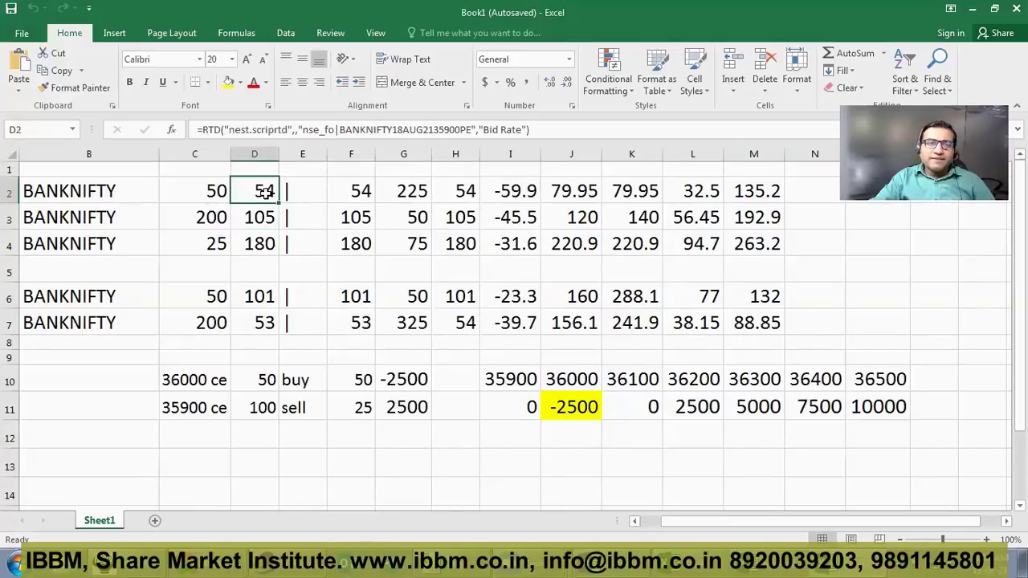
pyautogui.click(265, 244)
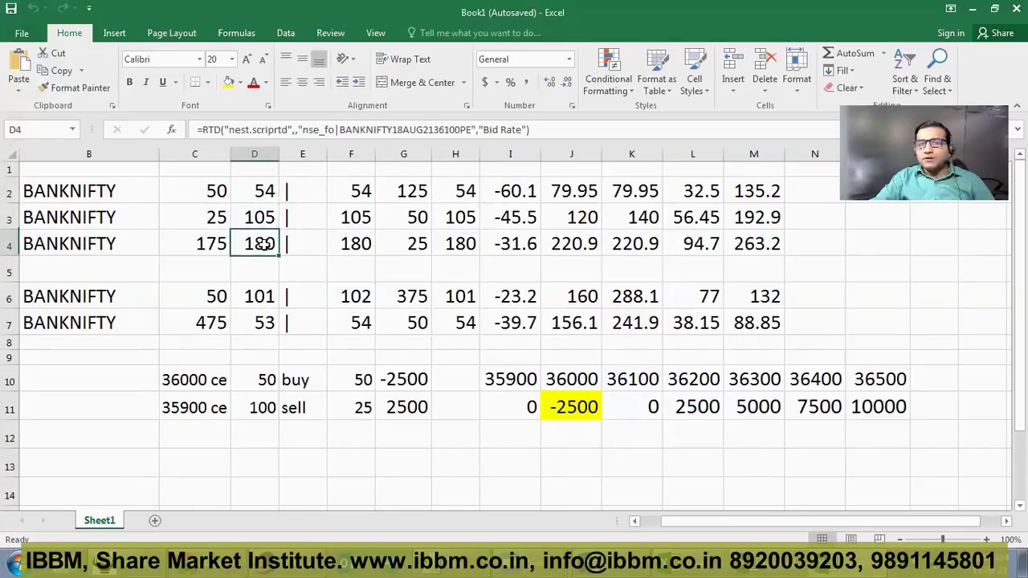
# Enter the option legs "36000 pe sell" in C13 and "36100 pe buy" in C14.
pyautogui.click(196, 467)
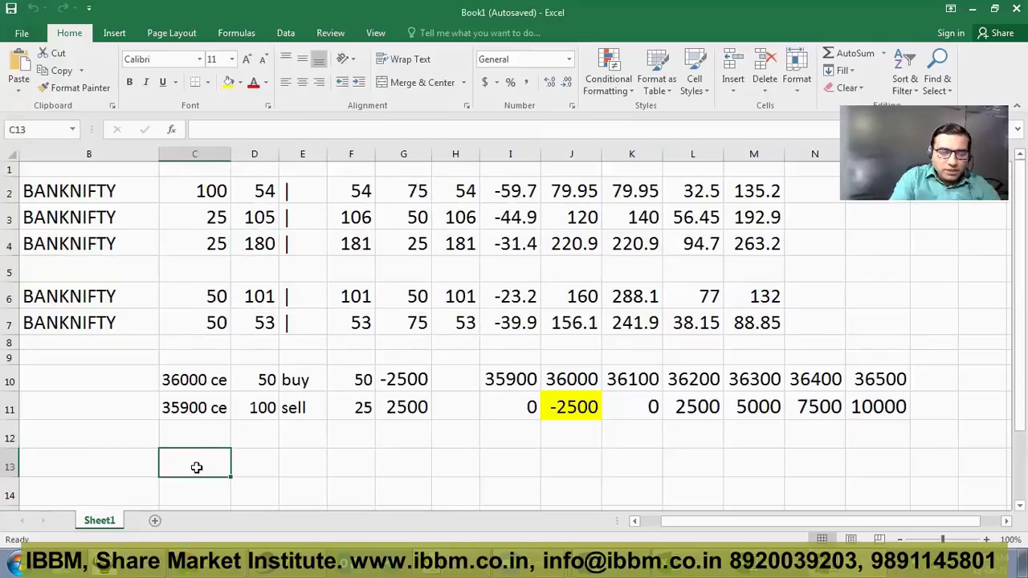
pyautogui.write('2')
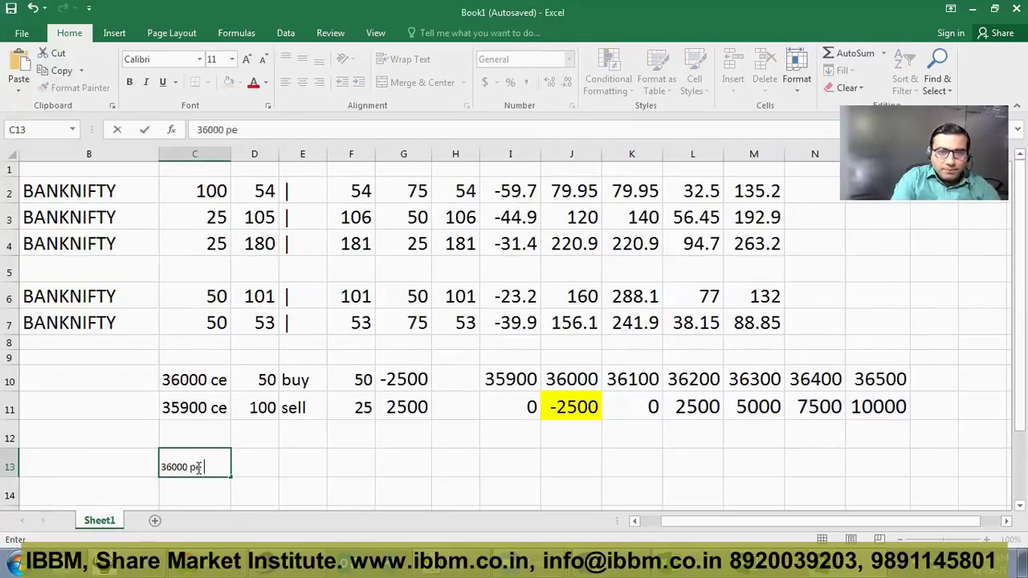
pyautogui.write('6000 pe sell')
pyautogui.press('Return')
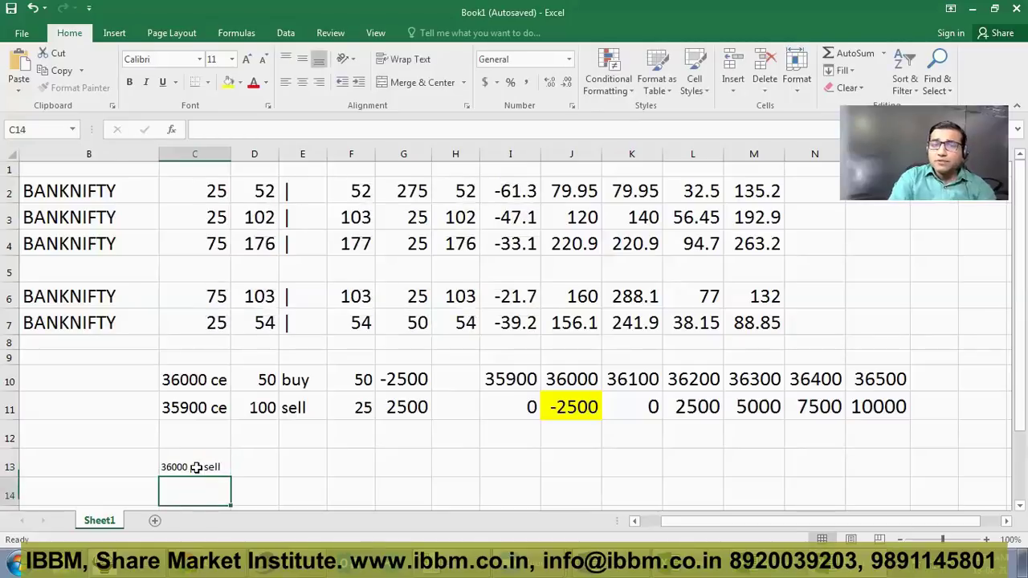
pyautogui.write('36100')
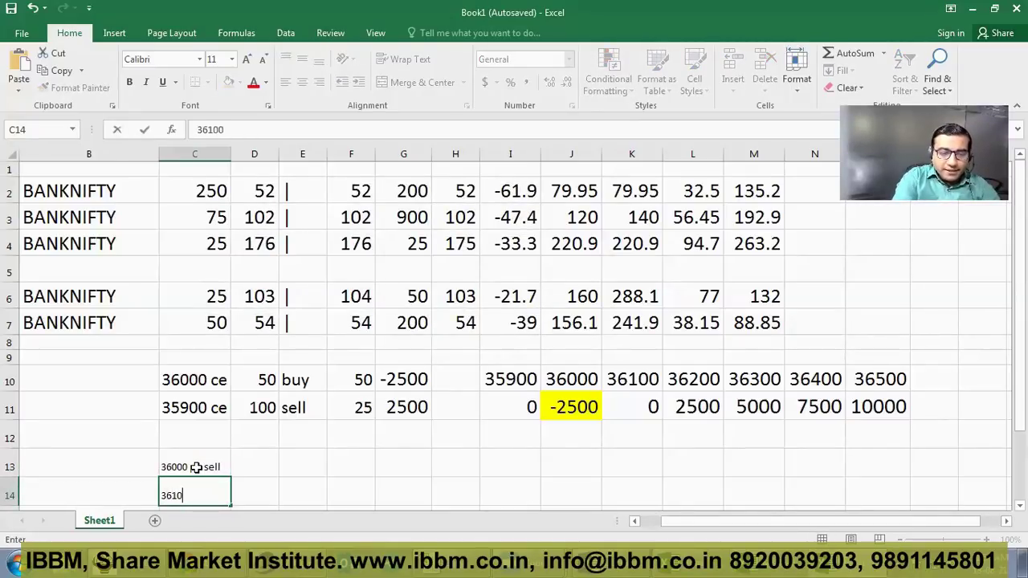
pyautogui.write(' pe buy')
pyautogui.press('Return')
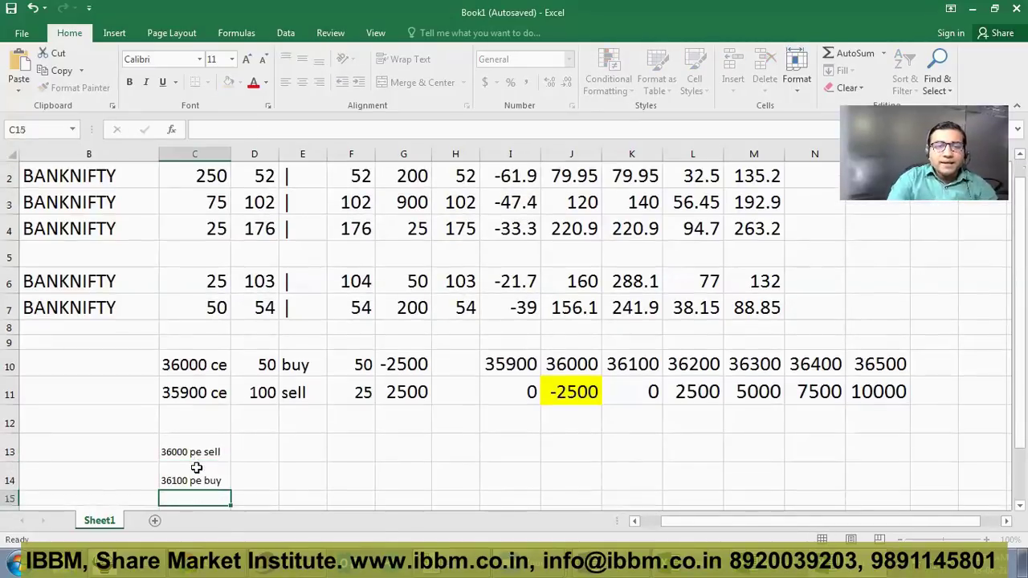
# Add the leg "35900 pe buy" in C12, above the 36000 PE leg.
pyautogui.press('Up')
pyautogui.press('Up')
pyautogui.press('Up')
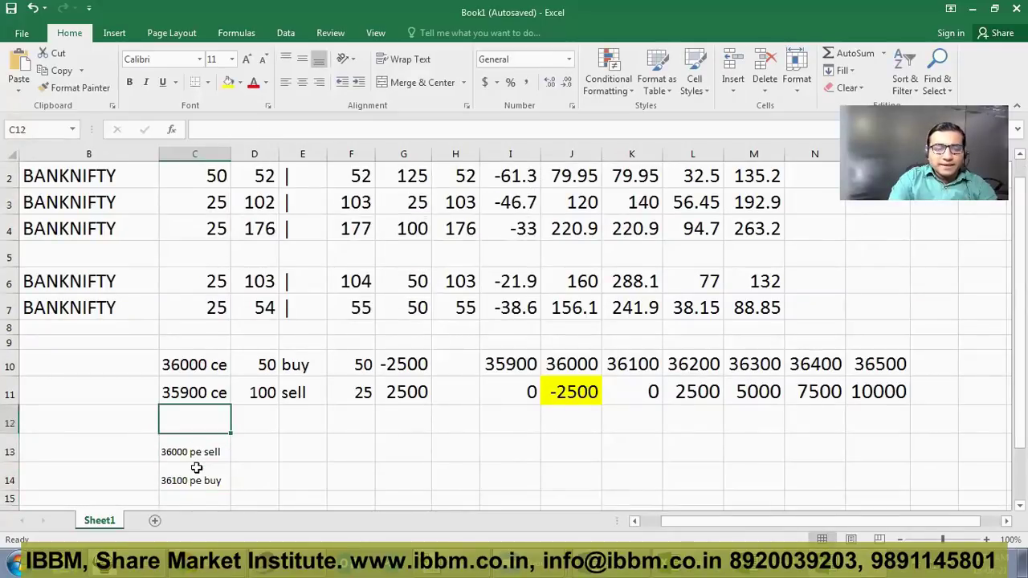
pyautogui.write('35900')
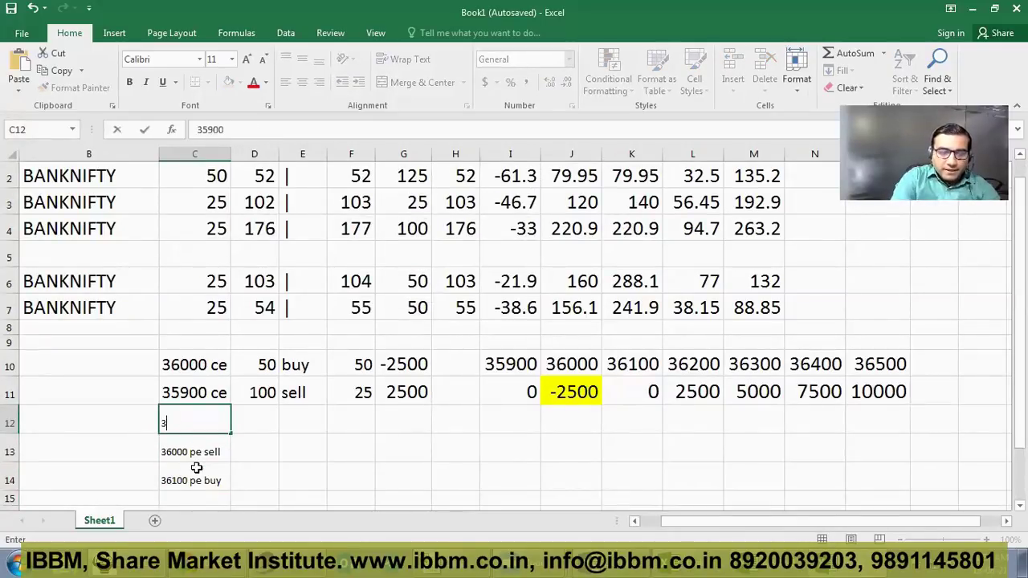
pyautogui.write(' pe buy')
pyautogui.press('Return')
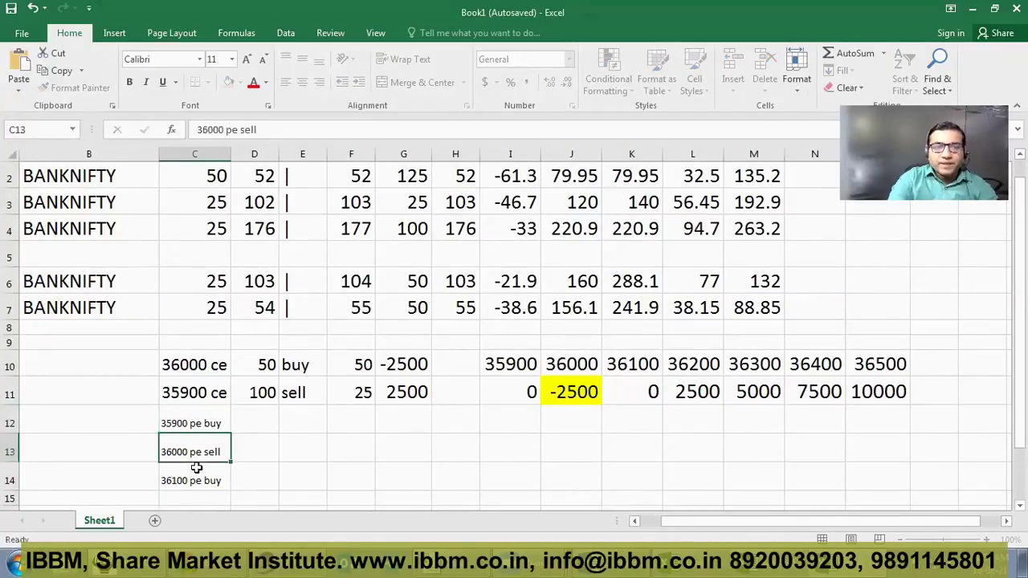
# Enter the put premiums beside their legs: 52 in D12, 103 in D13 and 177 in D14.
pyautogui.press('Up')
pyautogui.press('Right')
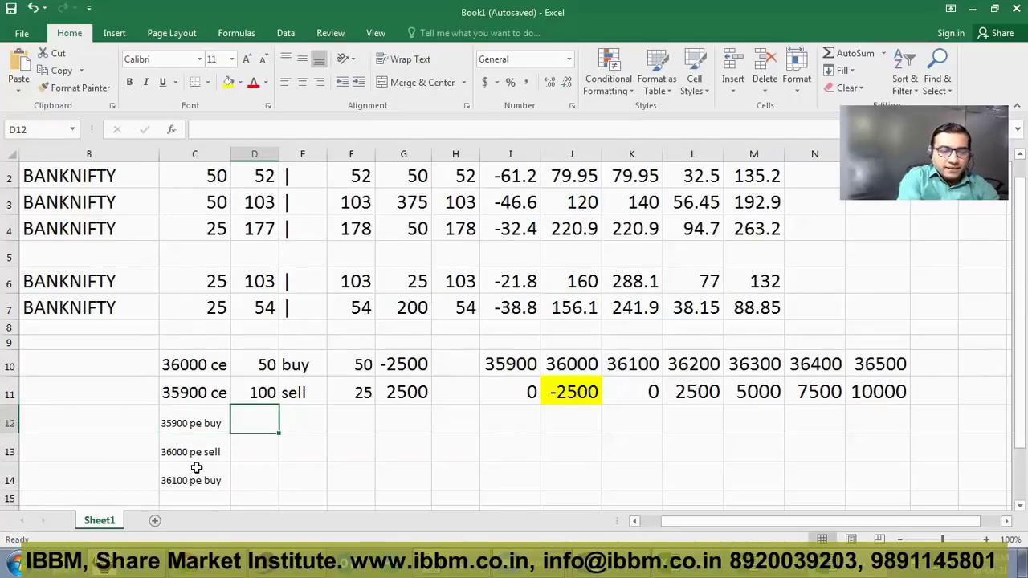
pyautogui.write('52')
pyautogui.press('Return')
pyautogui.press('Return')
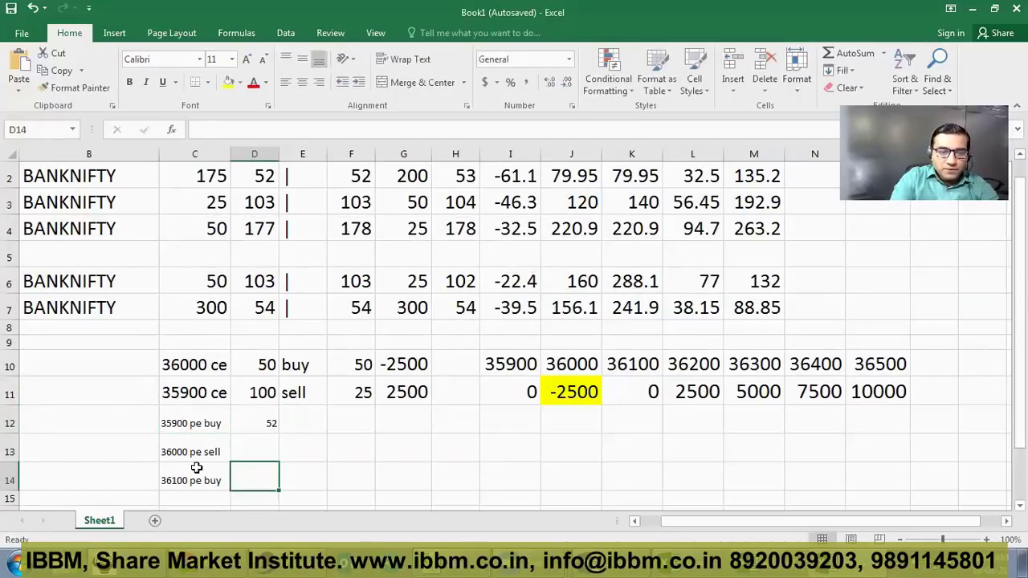
pyautogui.write('178')
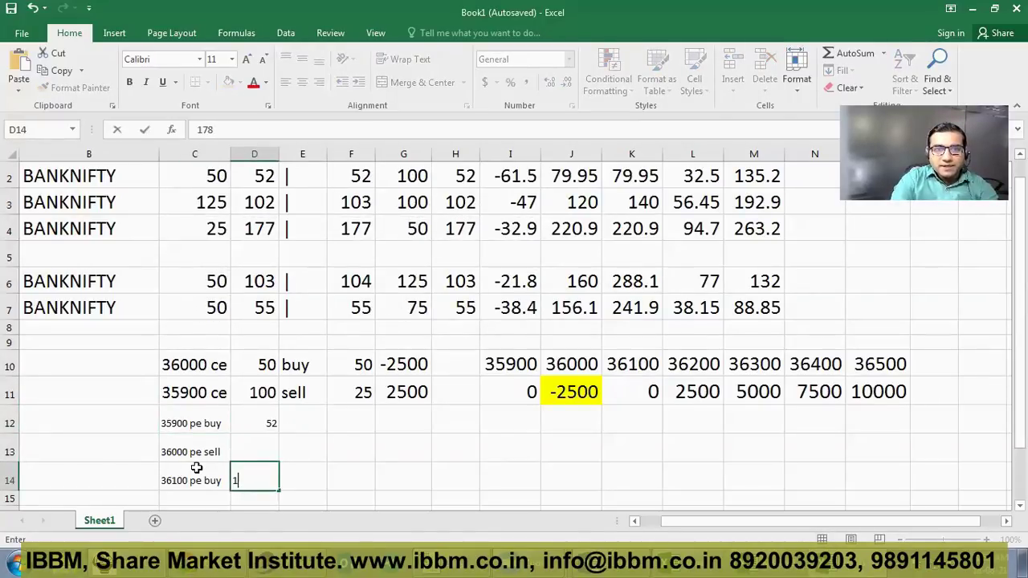
pyautogui.press('Up')
pyautogui.write('1')
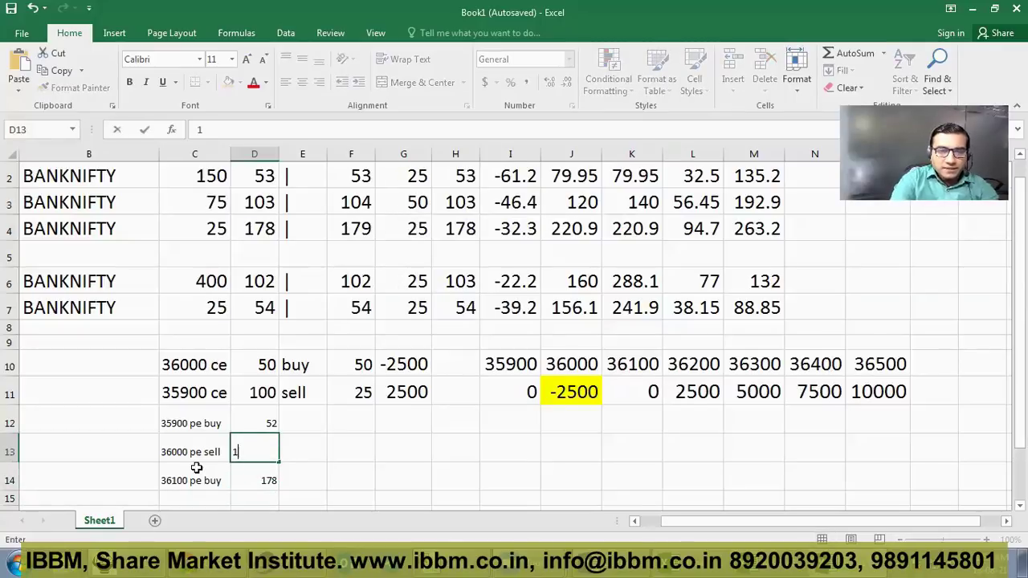
pyautogui.write('03')
pyautogui.press('Return')
pyautogui.write('177')
pyautogui.press('Return')
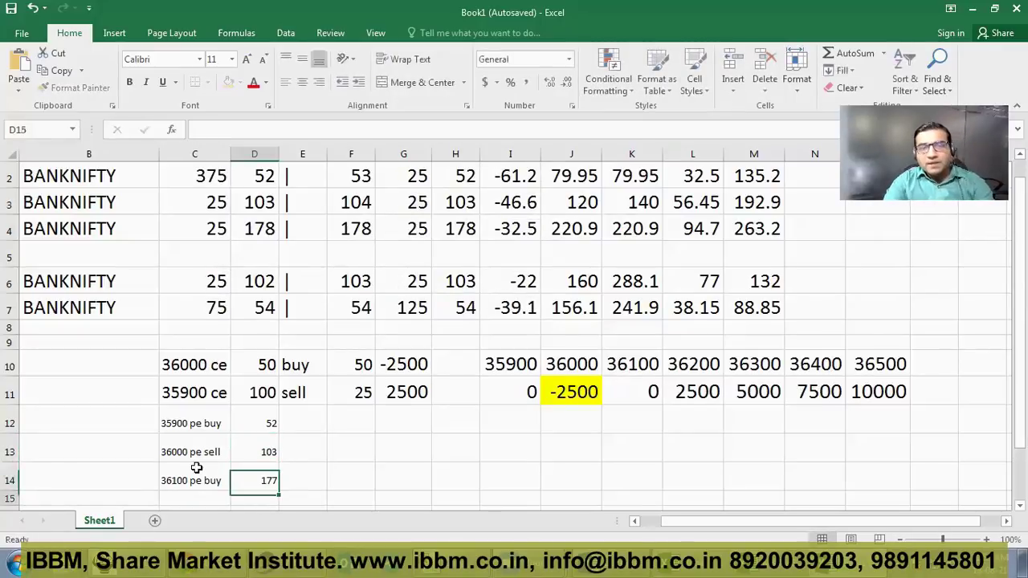
# Set the font size of the put legs and premiums in C12:D14 to 18.
pyautogui.press('Up')
pyautogui.press('Up')
pyautogui.press('Left')
pyautogui.hotkey('shift', 'Right')
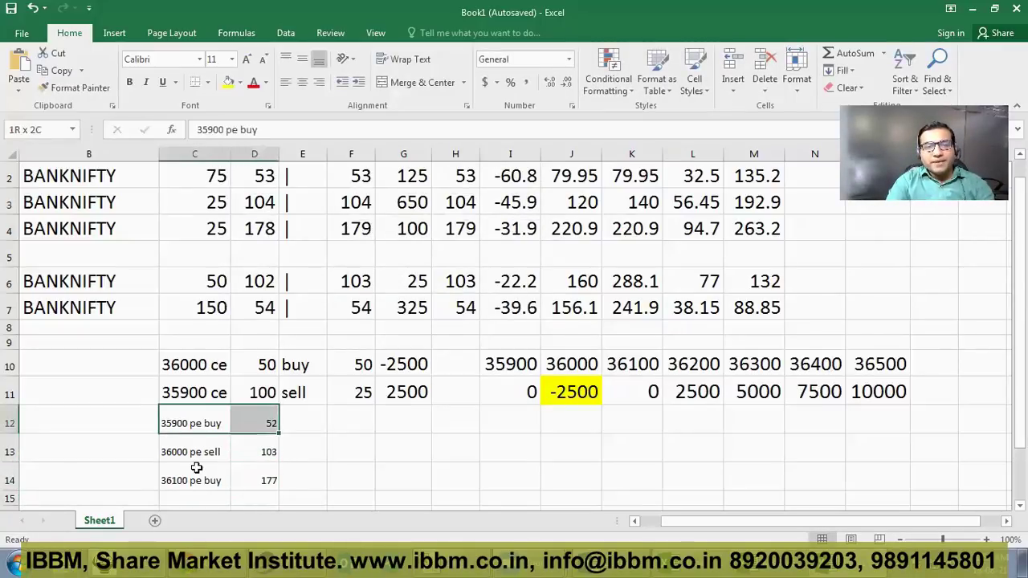
pyautogui.hotkey('shift', 'Down')
pyautogui.hotkey('shift', 'Down')
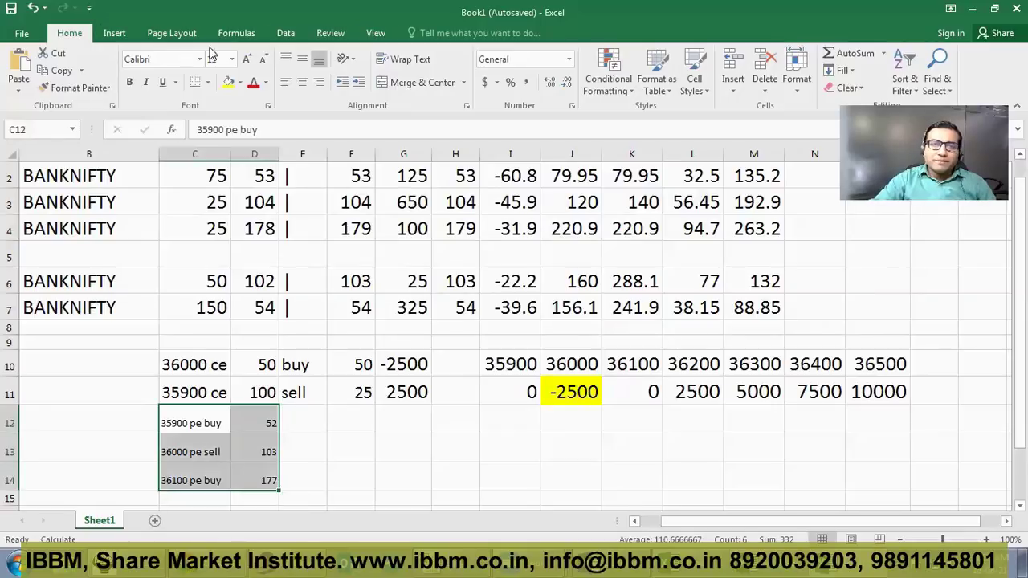
pyautogui.click(231, 59)
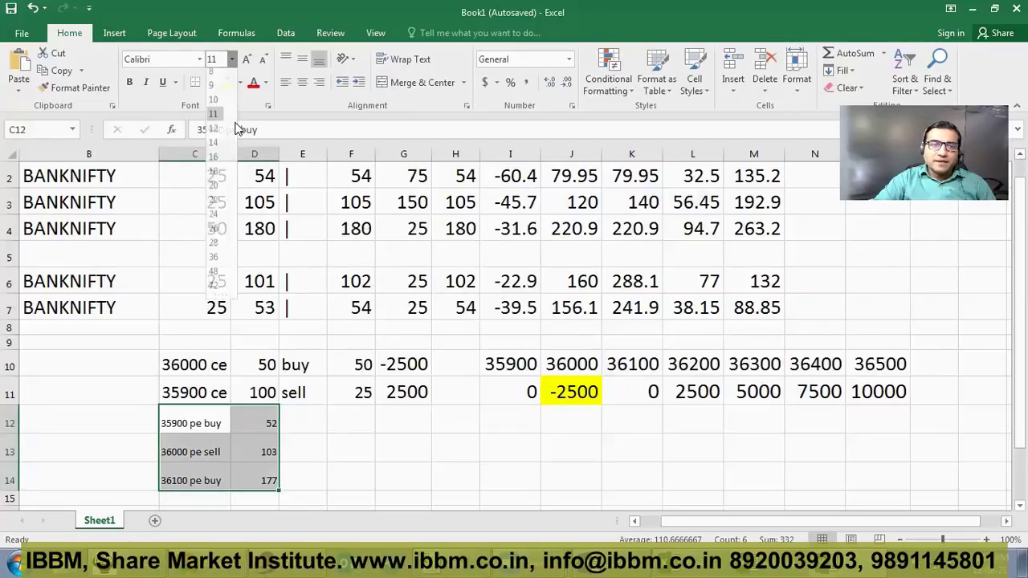
pyautogui.click(213, 177)
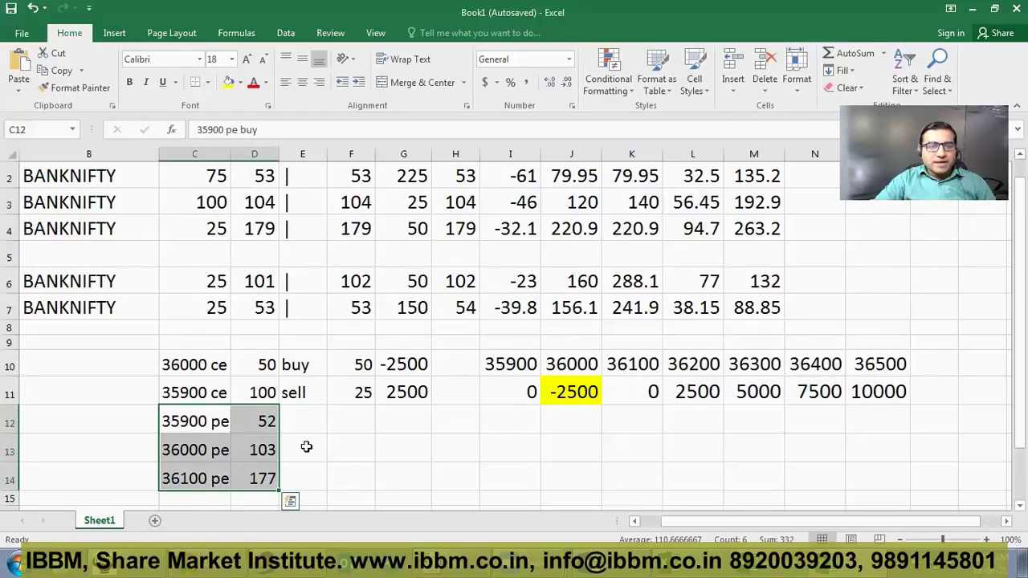
# Enter the put leg quantities: 25 in E12, -50 in E13 and 25 in E14.
pyautogui.click(306, 446)
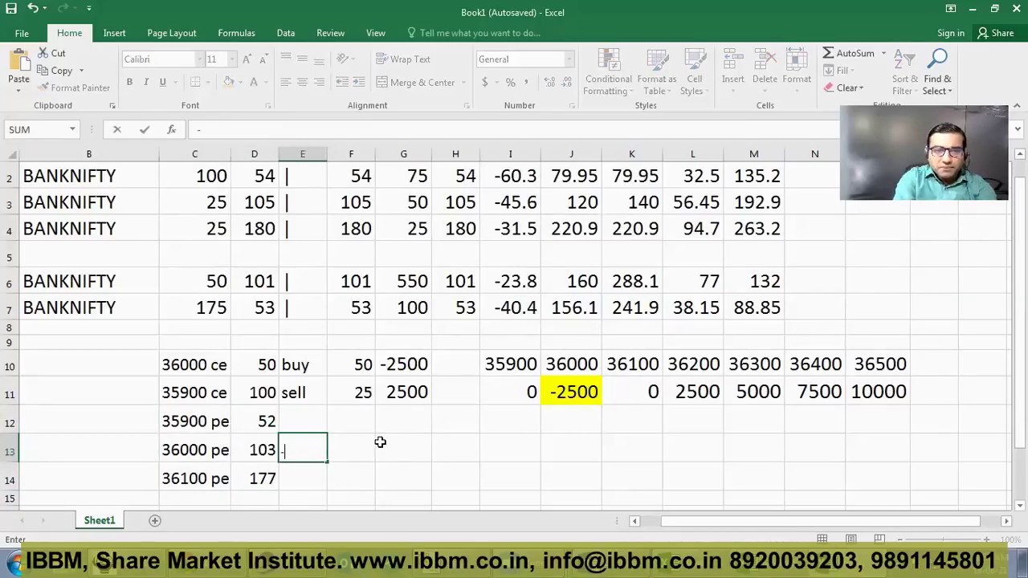
pyautogui.press('Return')
pyautogui.press('Up')
pyautogui.press('Up')
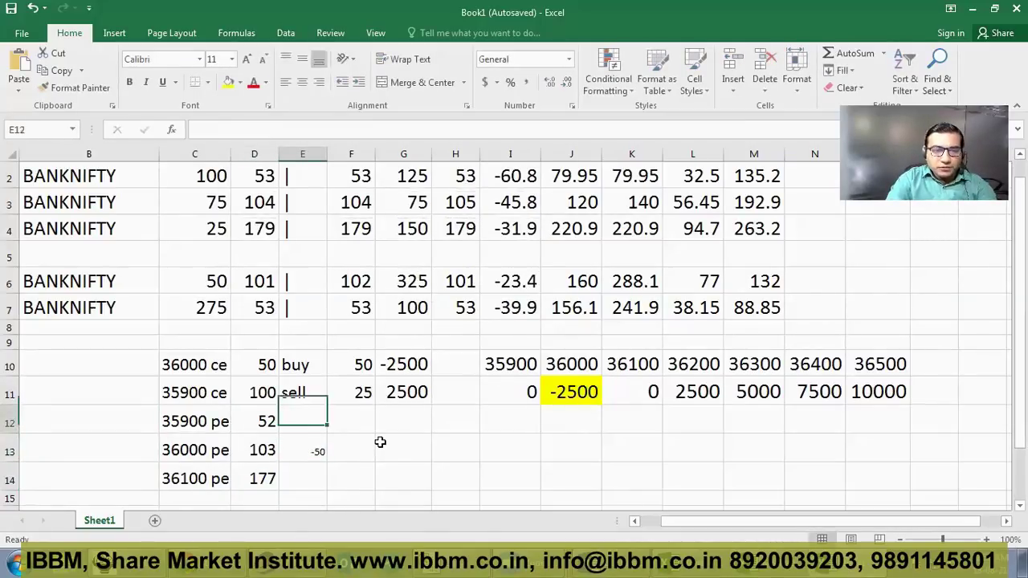
pyautogui.write('25')
pyautogui.press('Return')
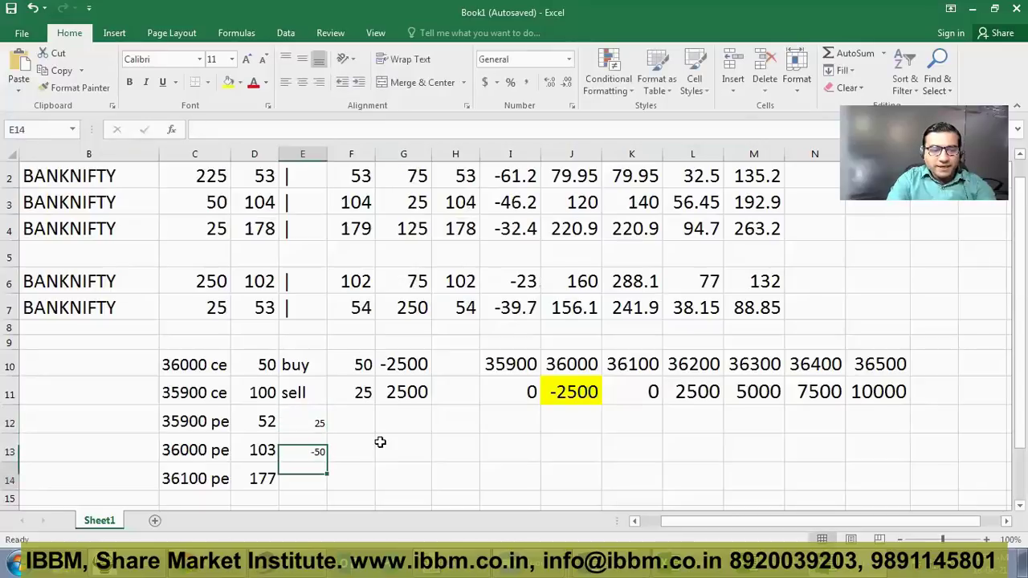
pyautogui.press('Down')
pyautogui.write('25')
pyautogui.press('Return')
# Set the font size of the put strategy block C12:E14 to 20 and autofit column C to its contents.
pyautogui.press('Up')
pyautogui.press('Up')
pyautogui.press('Up')
pyautogui.press('Left')
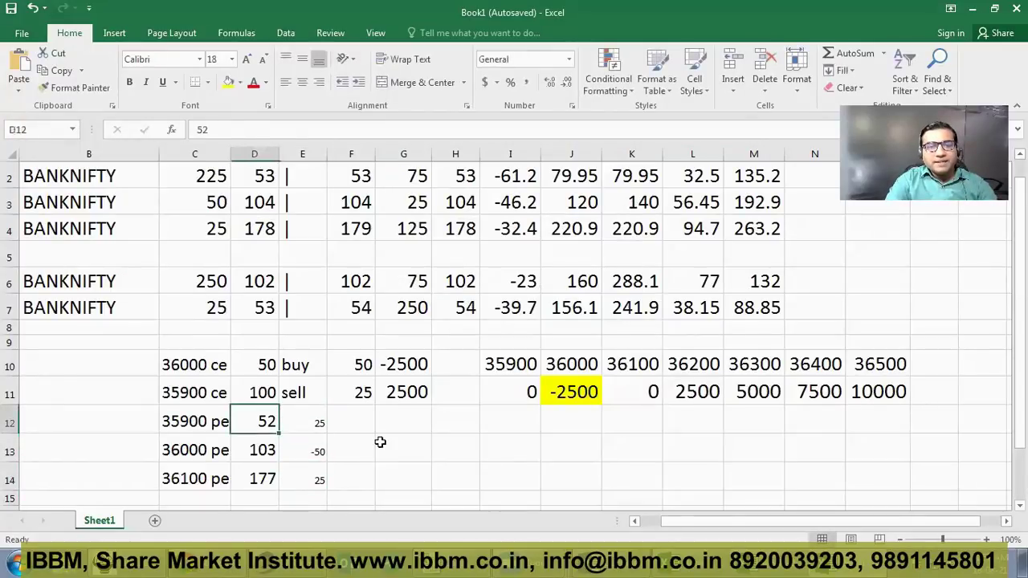
pyautogui.press('Left')
pyautogui.hotkey('shift', 'Right')
pyautogui.hotkey('shift', 'Right')
pyautogui.hotkey('shift', 'Down')
pyautogui.hotkey('shift', 'Down')
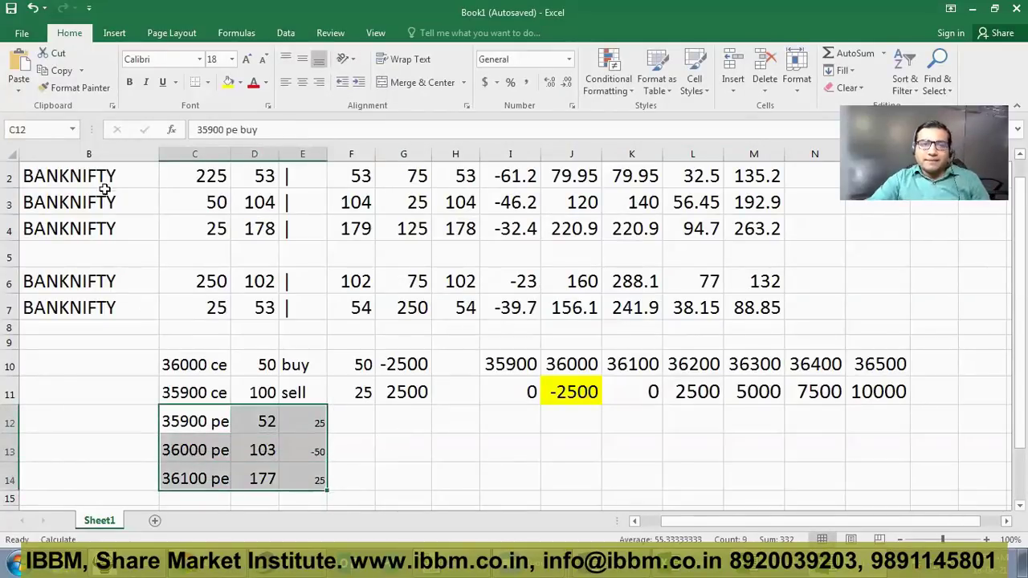
pyautogui.click(231, 58)
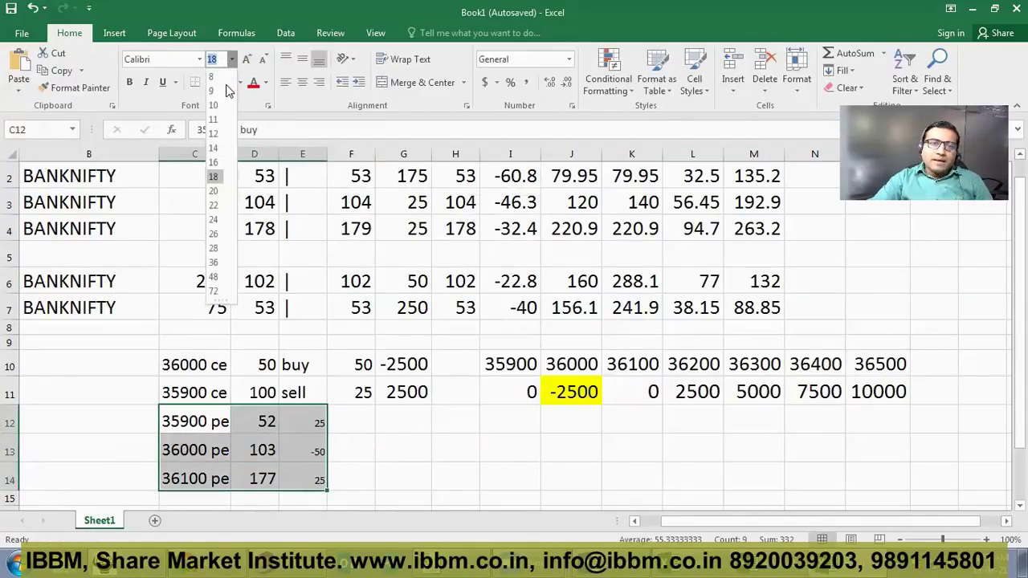
pyautogui.click(214, 191)
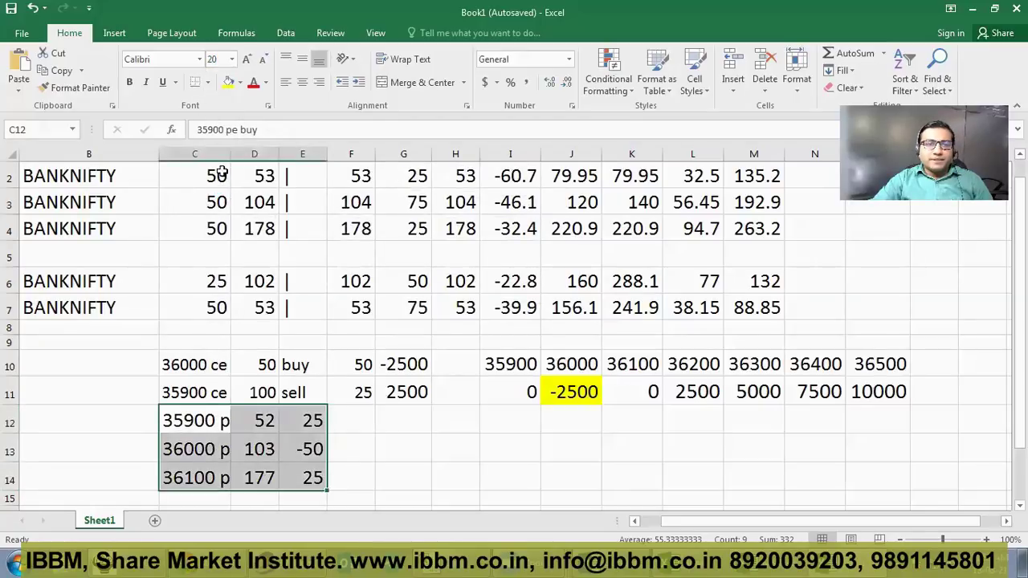
pyautogui.doubleClick(228, 155)
# Check the 36000 level in J10 and switch to the trading terminal to view the BANKNIFTY option rows.
pyautogui.click(446, 420)
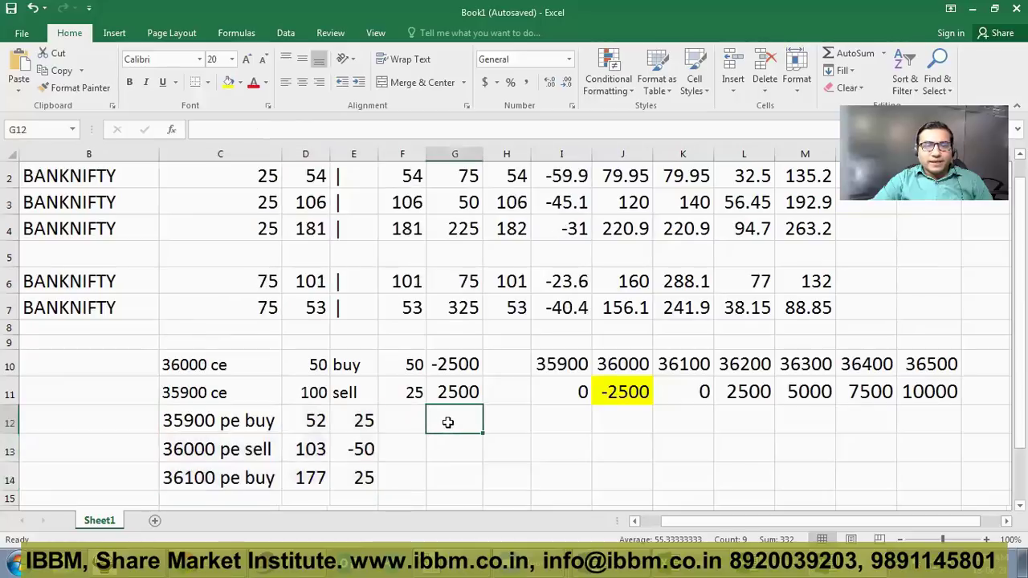
pyautogui.click(620, 366)
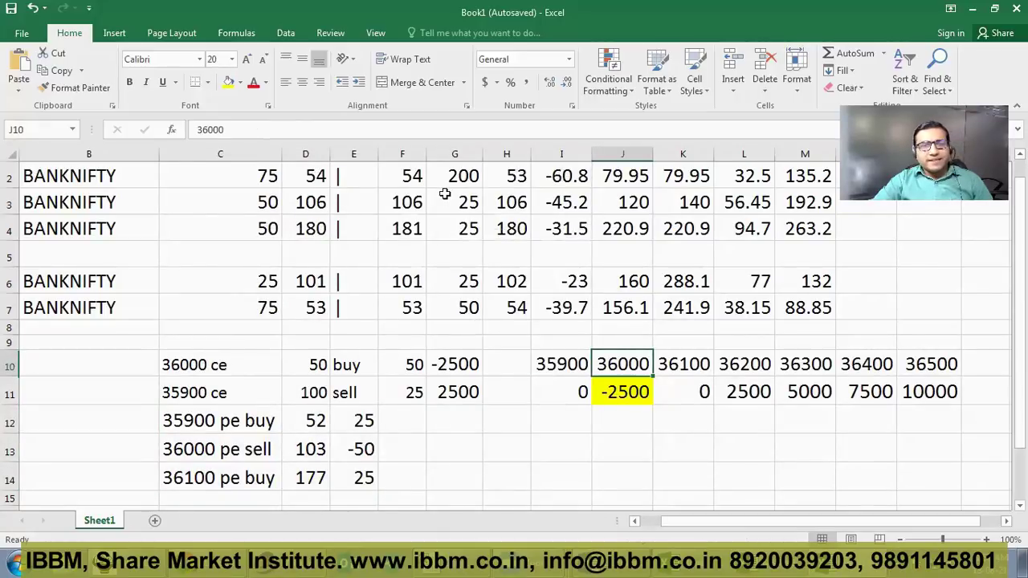
pyautogui.hotkey('alt', 'Tab')
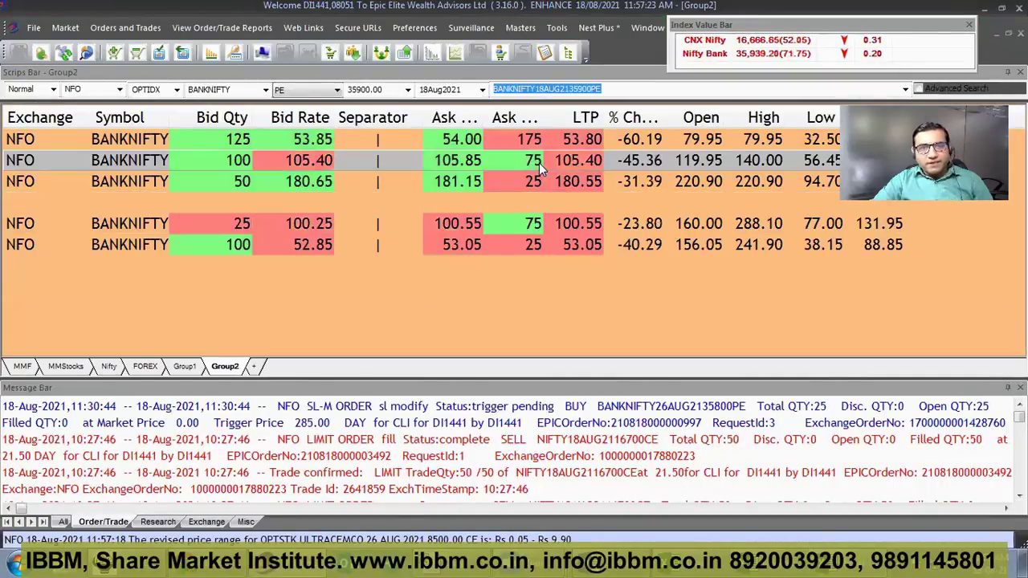
# Return to the Excel sheet and review the 36000 put sell leg against the 35900, 36100 and 36200 levels in row 10.
pyautogui.click(508, 241)
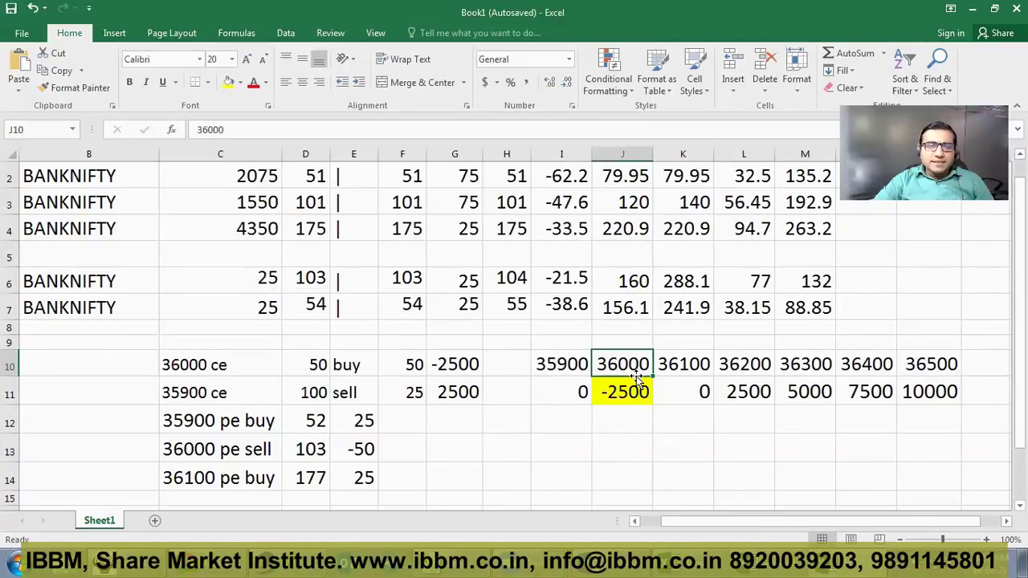
pyautogui.click(259, 452)
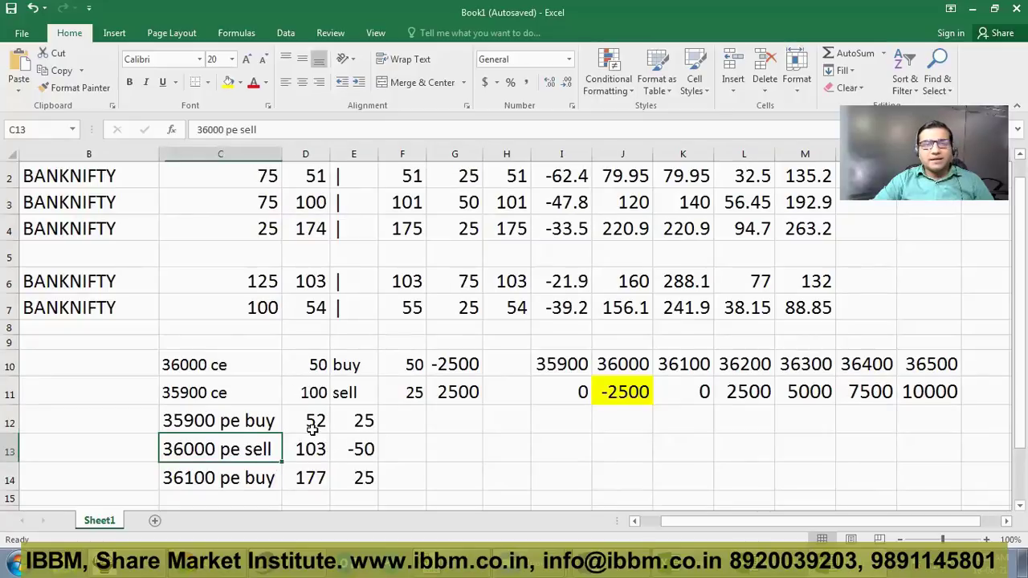
pyautogui.click(562, 363)
pyautogui.click(681, 361)
pyautogui.click(757, 359)
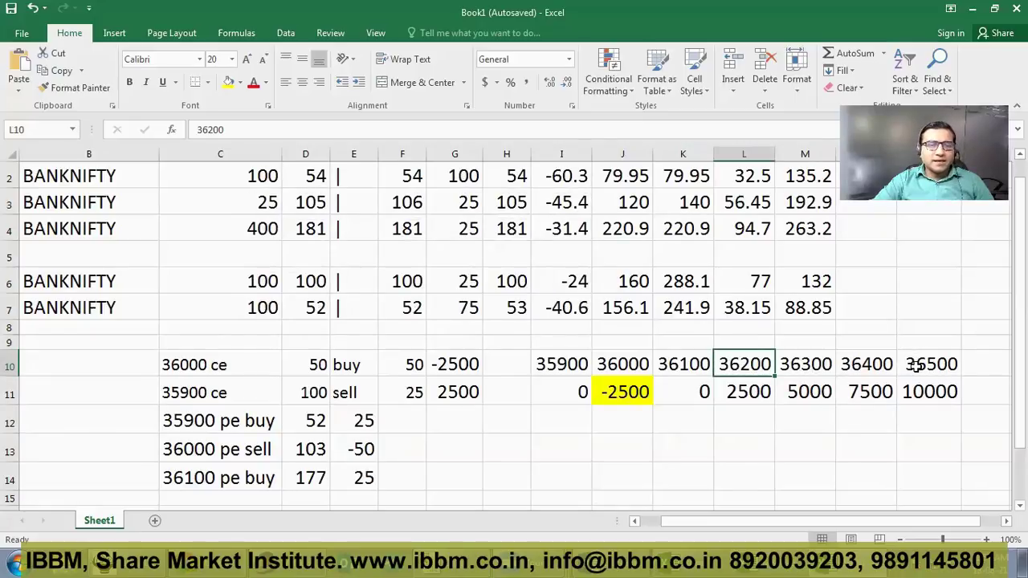
# Enter the put premium flows: 206 in F13, -52 in F12 and -177 in F14.
pyautogui.click(402, 448)
pyautogui.write('20')
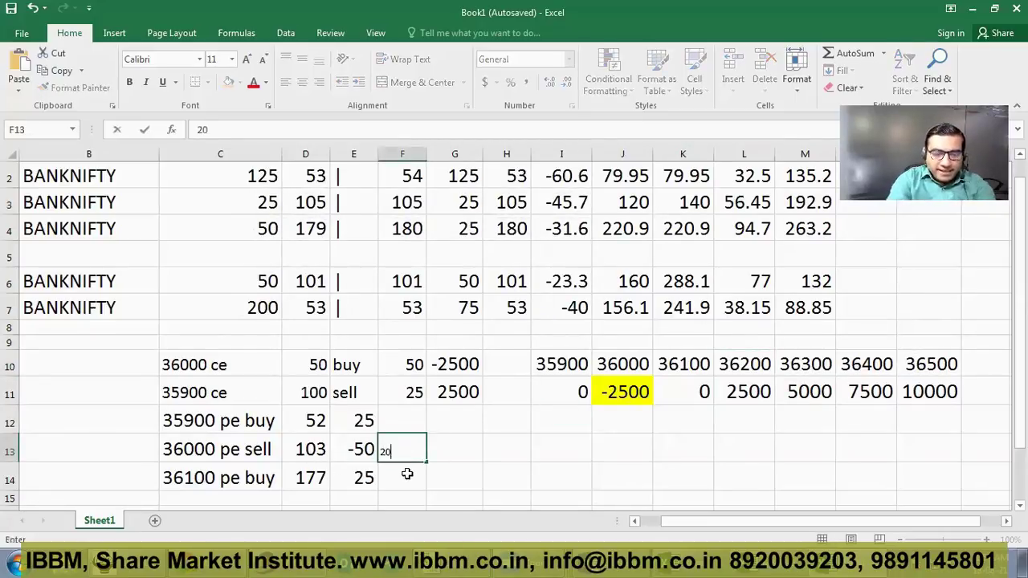
pyautogui.write('6')
pyautogui.press('Up')
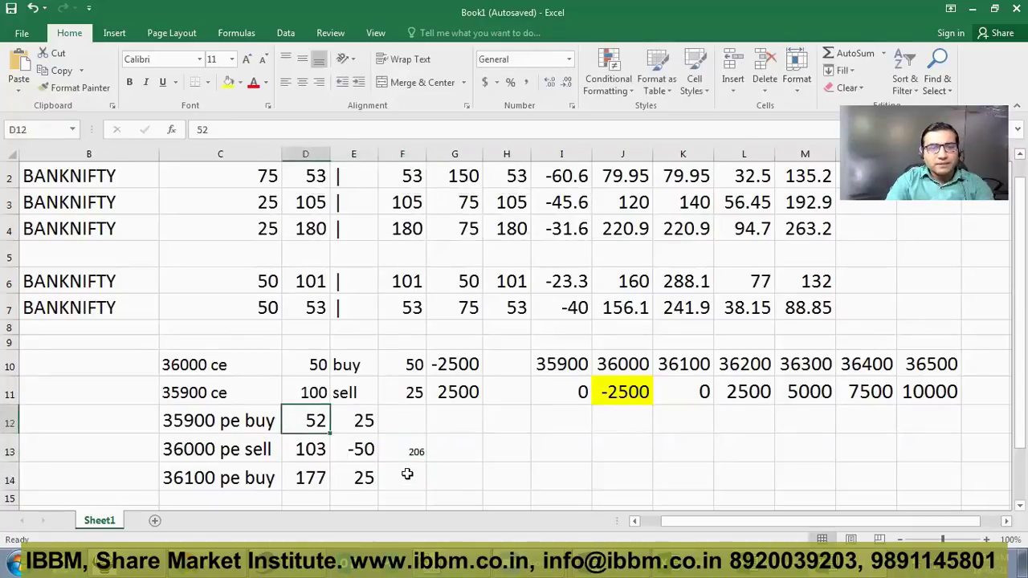
pyautogui.write('-')
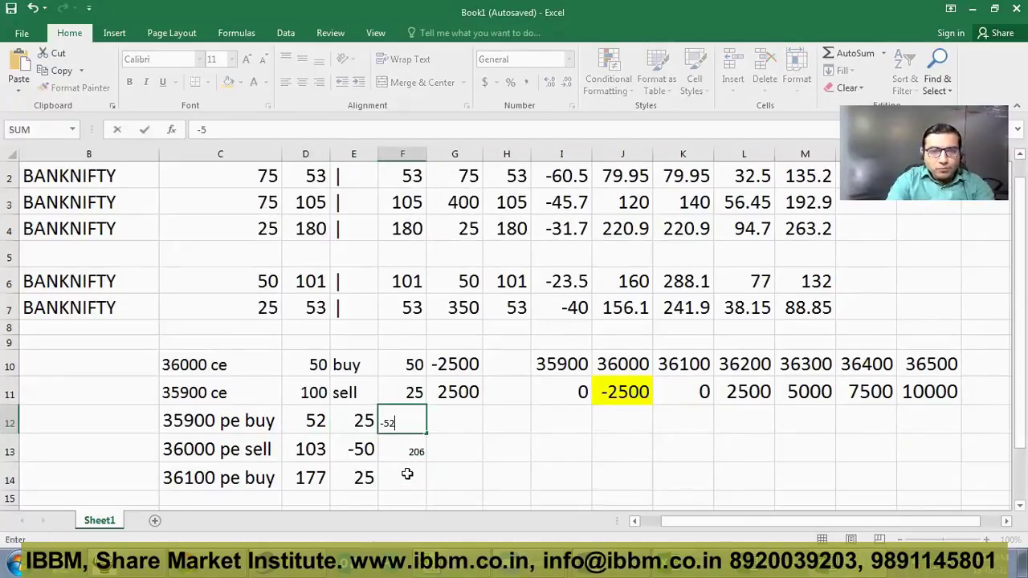
pyautogui.write('52')
pyautogui.press('Return')
pyautogui.press('Down')
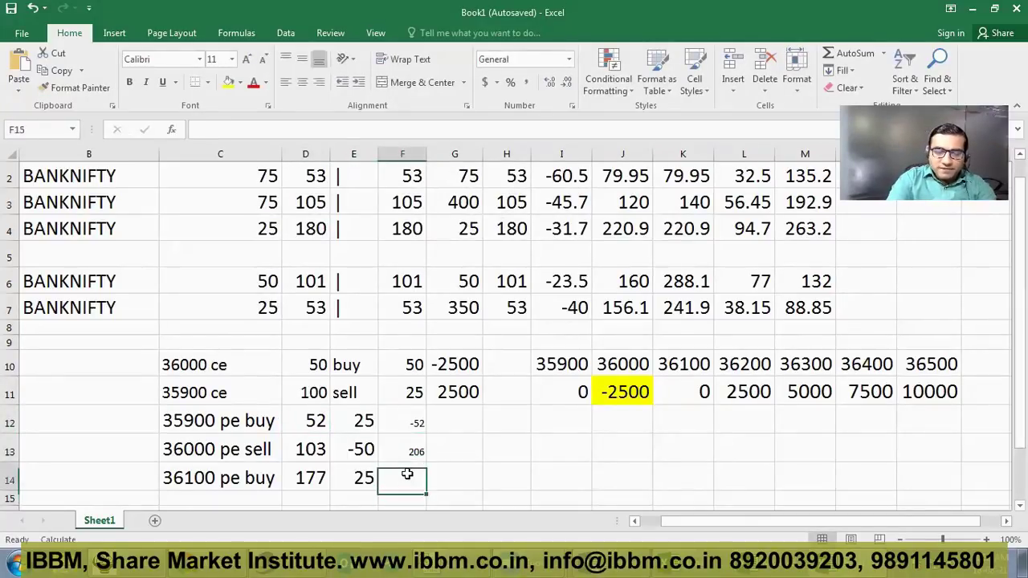
pyautogui.write('-177')
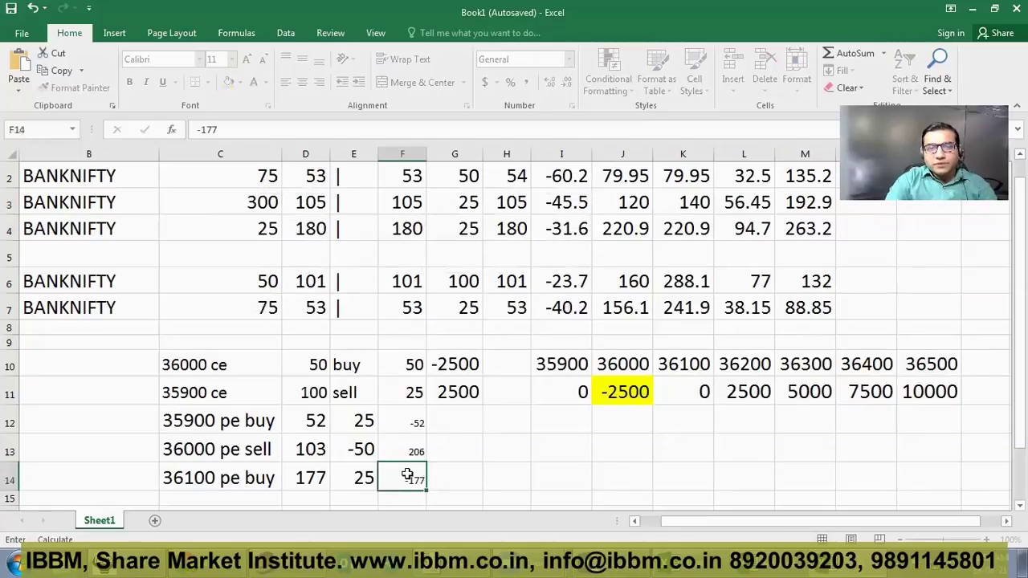
# Select the put premium flows F12:F14 to review the net premium.
pyautogui.press('Up')
pyautogui.press('Up')
pyautogui.press('Up')
pyautogui.press('Down')
pyautogui.hotkey('shift', 'Down')
pyautogui.hotkey('shift', 'Down')
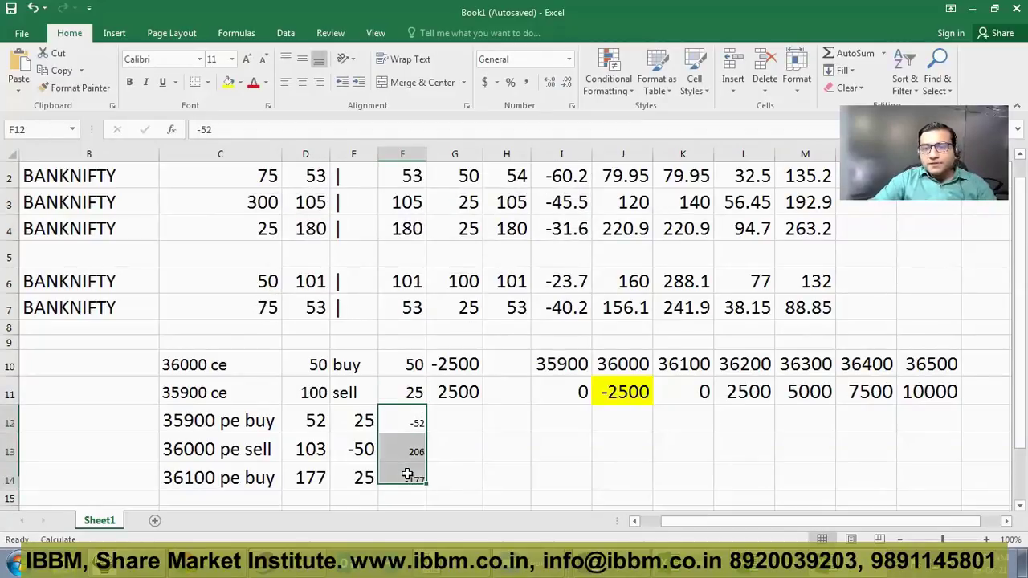
pyautogui.click(457, 451)
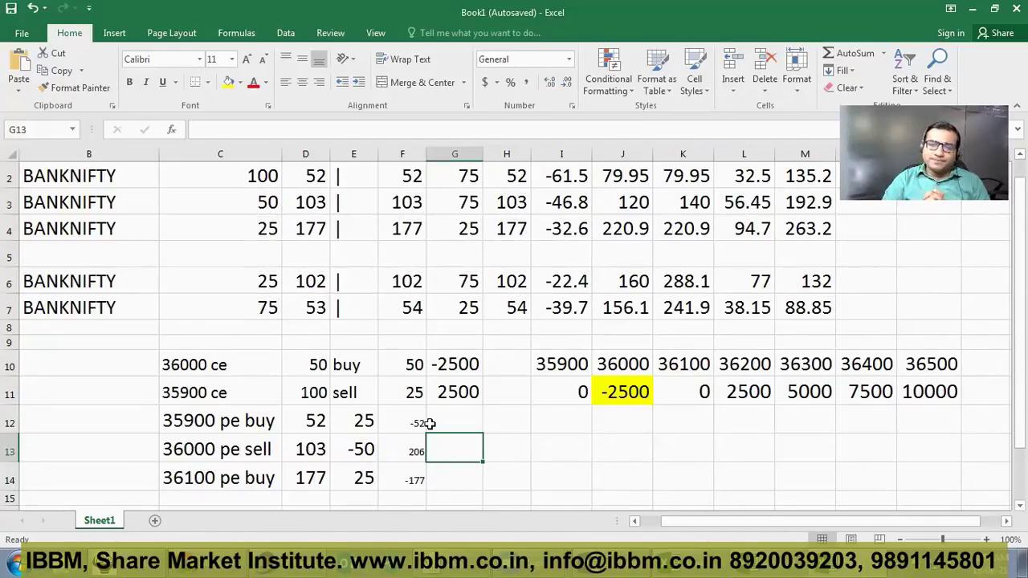
# Enter the sold 36000 put's payoff at the 36000 level as 206 in J13.
pyautogui.click(621, 364)
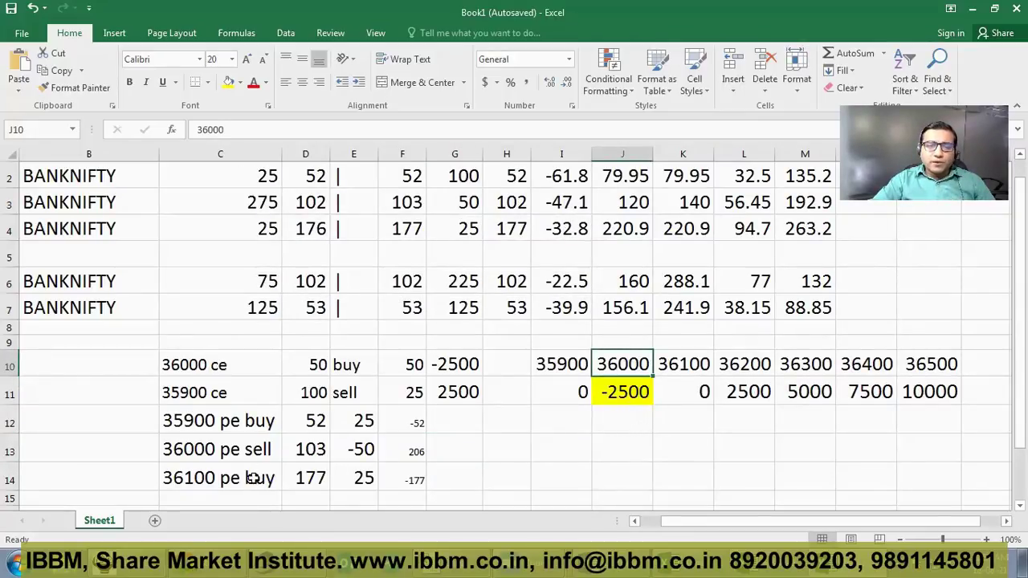
pyautogui.click(255, 451)
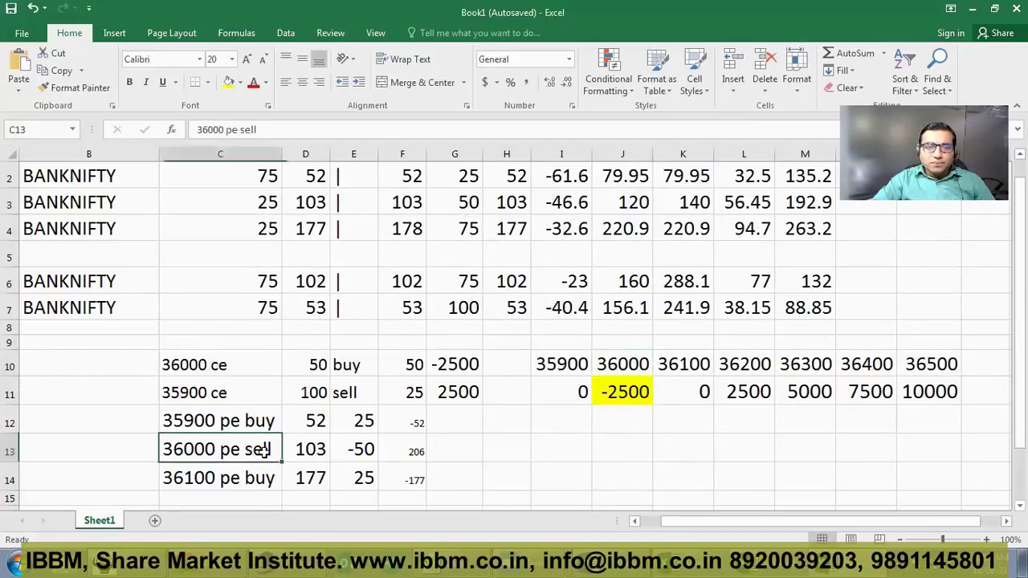
pyautogui.click(313, 451)
pyautogui.click(620, 444)
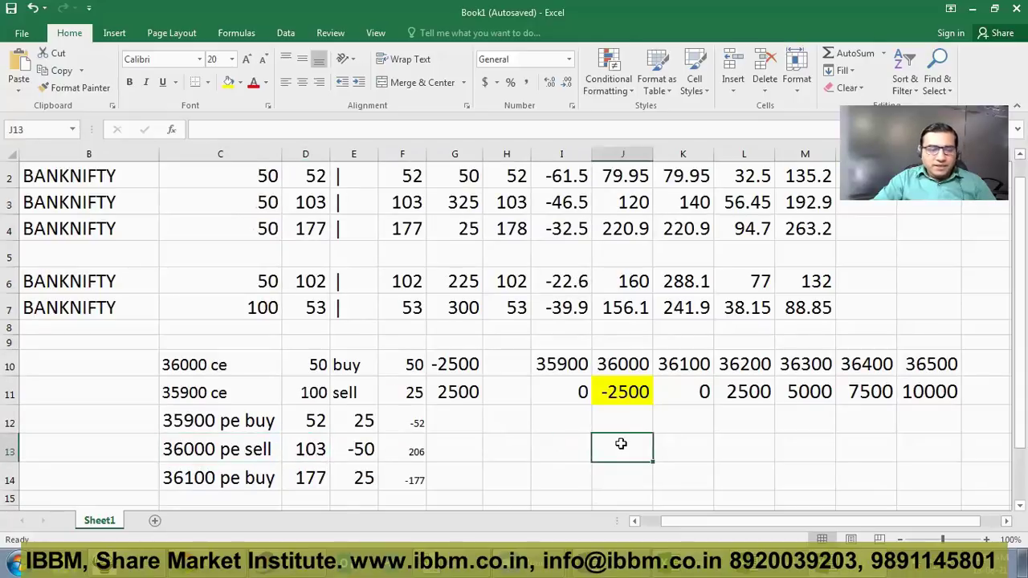
pyautogui.write('103')
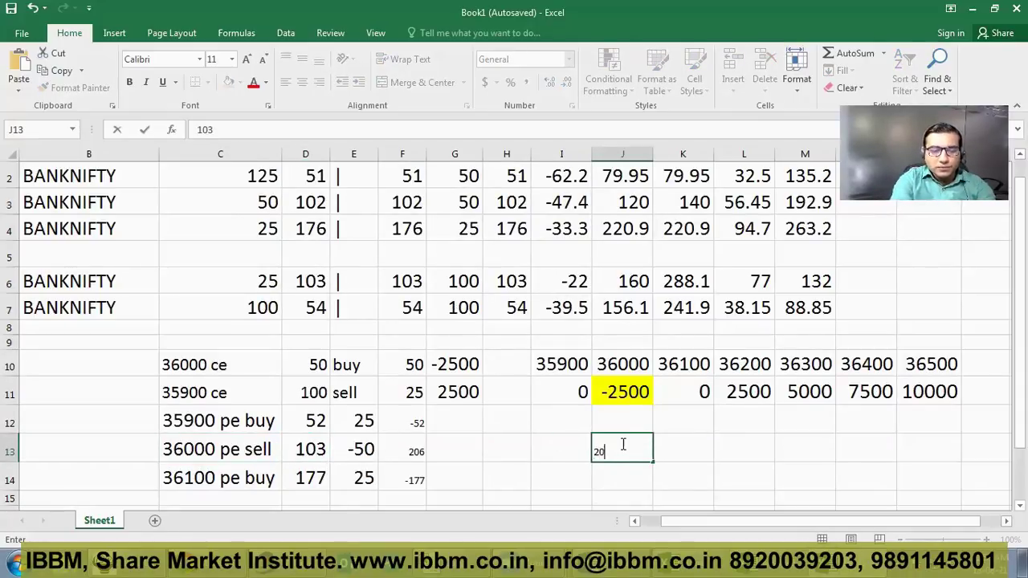
pyautogui.press('Return')
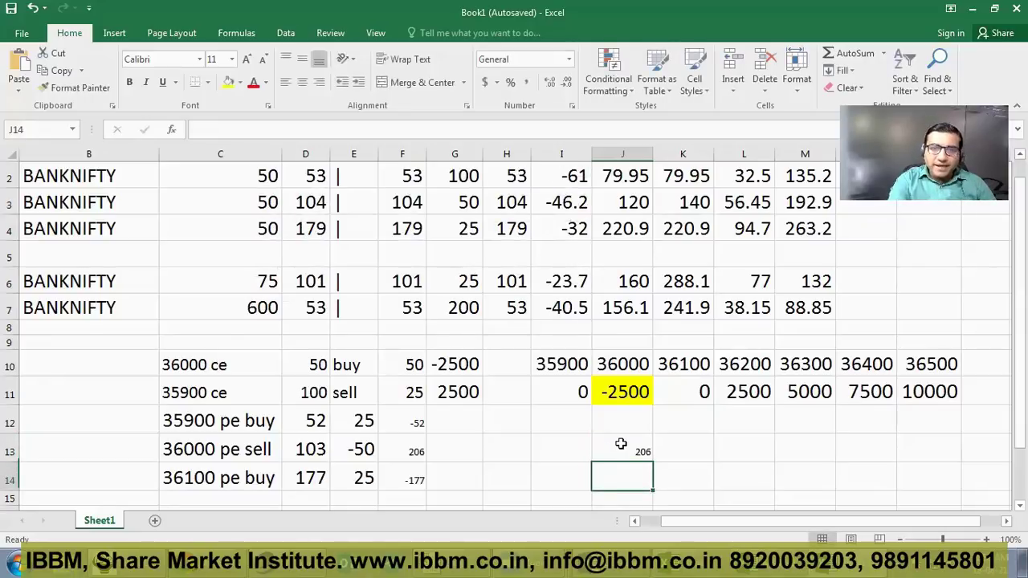
# Enter the 35900 put's payoff at the 36000 level as -52 in J12.
pyautogui.press('Left')
pyautogui.press('Left')
pyautogui.press('Left')
pyautogui.press('Left')
pyautogui.press('Left')
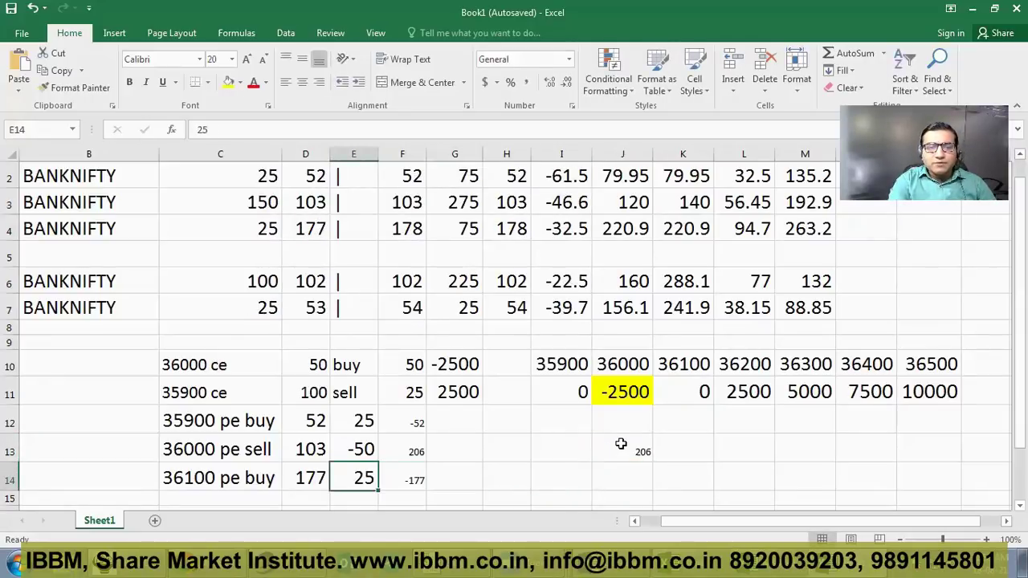
pyautogui.press('Up')
pyautogui.press('Up')
pyautogui.press('Right')
pyautogui.press('Right')
pyautogui.press('Right')
pyautogui.press('Right')
pyautogui.press('Right')
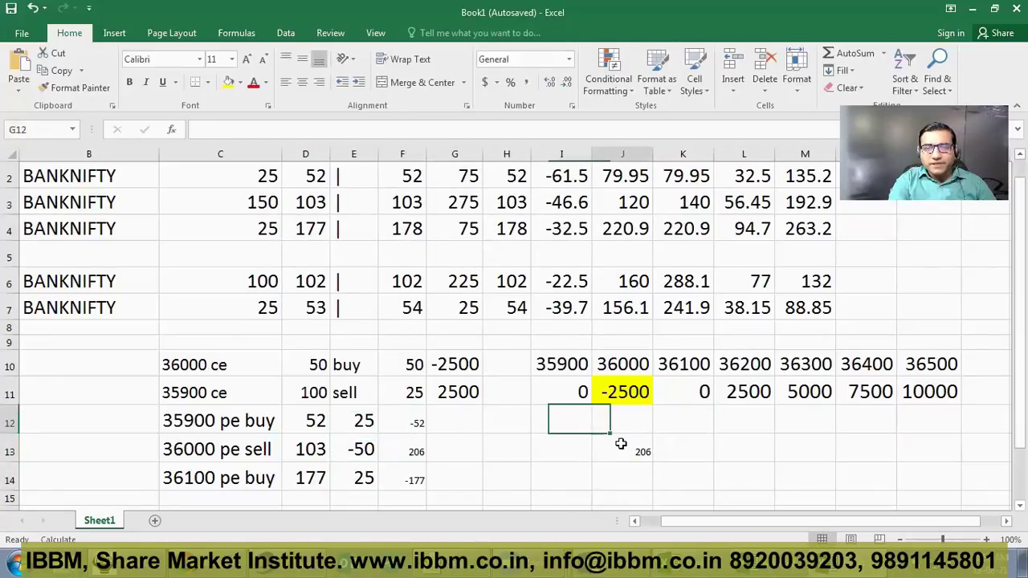
pyautogui.write('-52')
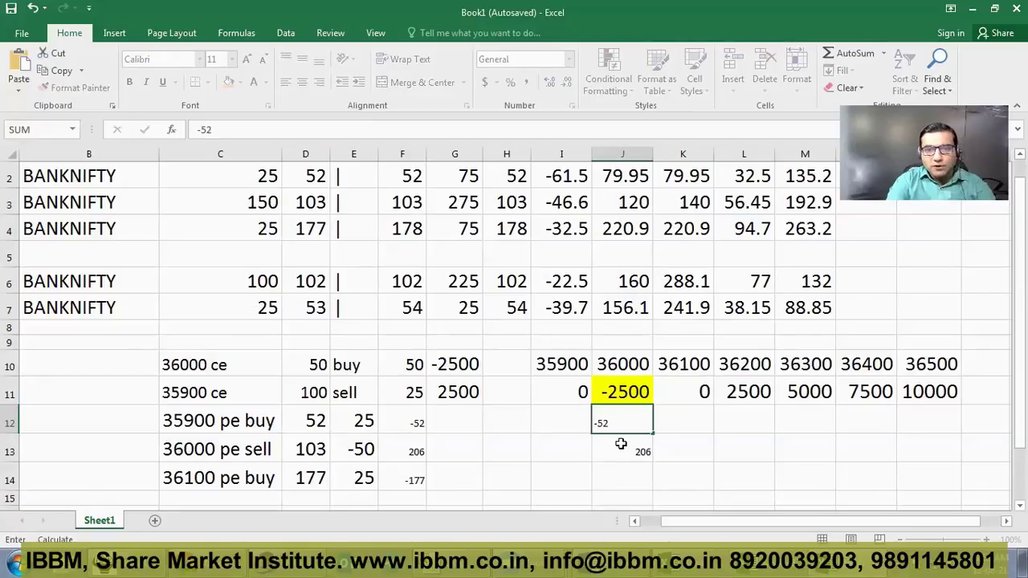
pyautogui.press('Return')
# Enter the 36100 put's payoff at the 36000 level as -77 in J14.
pyautogui.press('Left')
pyautogui.press('Left')
pyautogui.press('Left')
pyautogui.press('Left')
pyautogui.press('Left')
pyautogui.press('Down')
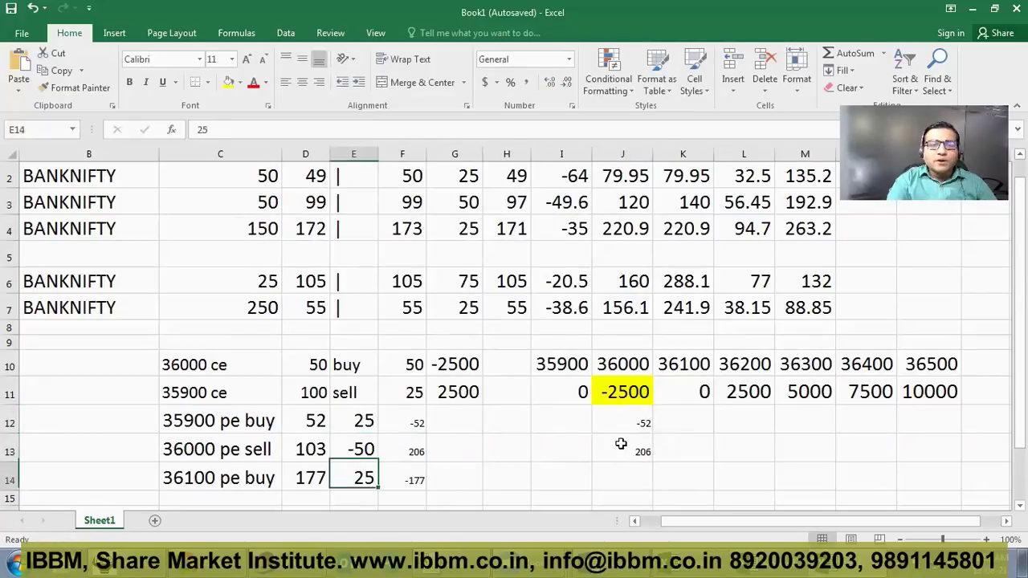
pyautogui.press('Left')
pyautogui.press('Left')
pyautogui.press('Right')
pyautogui.press('Right')
pyautogui.press('Right')
pyautogui.press('Right')
pyautogui.press('Right')
pyautogui.press('Right')
pyautogui.press('Right')
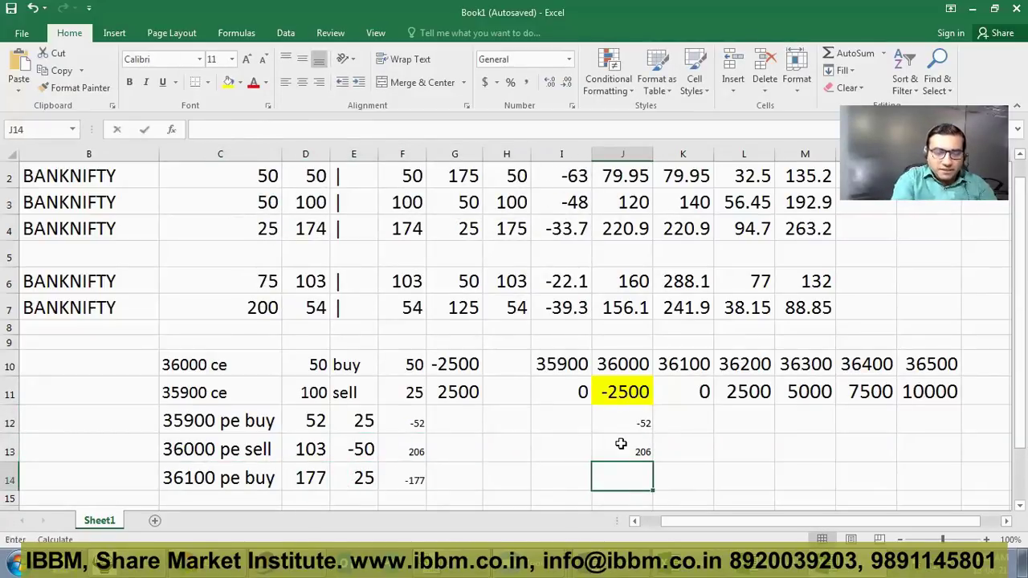
pyautogui.write('-77')
pyautogui.press('Return')
# Check the sum of the put payoffs in J12:J14 and undo those entries.
pyautogui.press('Up')
pyautogui.press('Up')
pyautogui.press('Up')
pyautogui.press('Up')
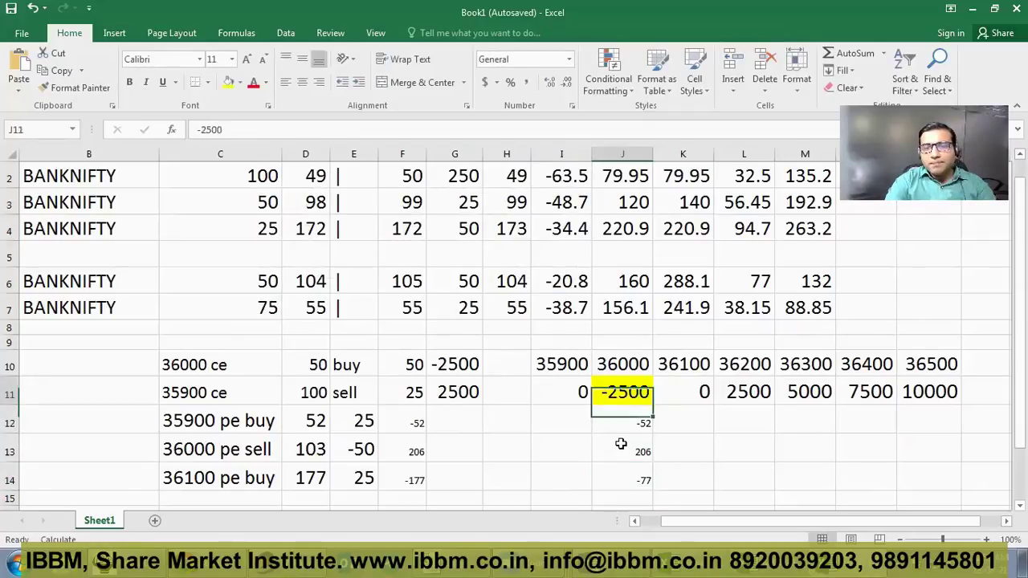
pyautogui.press('Down')
pyautogui.hotkey('shift', 'Down')
pyautogui.hotkey('shift', 'Down')
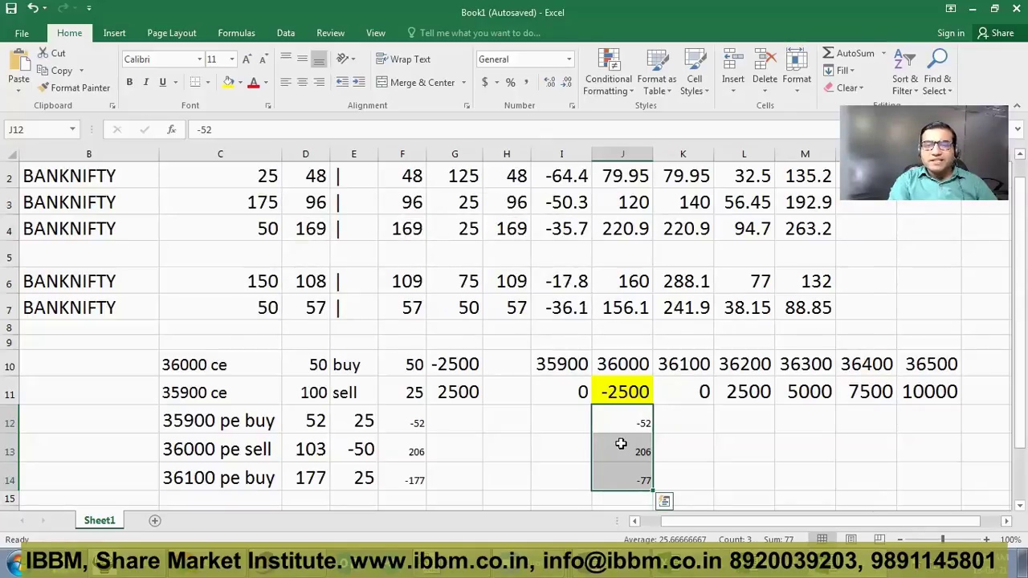
pyautogui.hotkey('ctrl', 'z')
pyautogui.hotkey('ctrl', 'z')
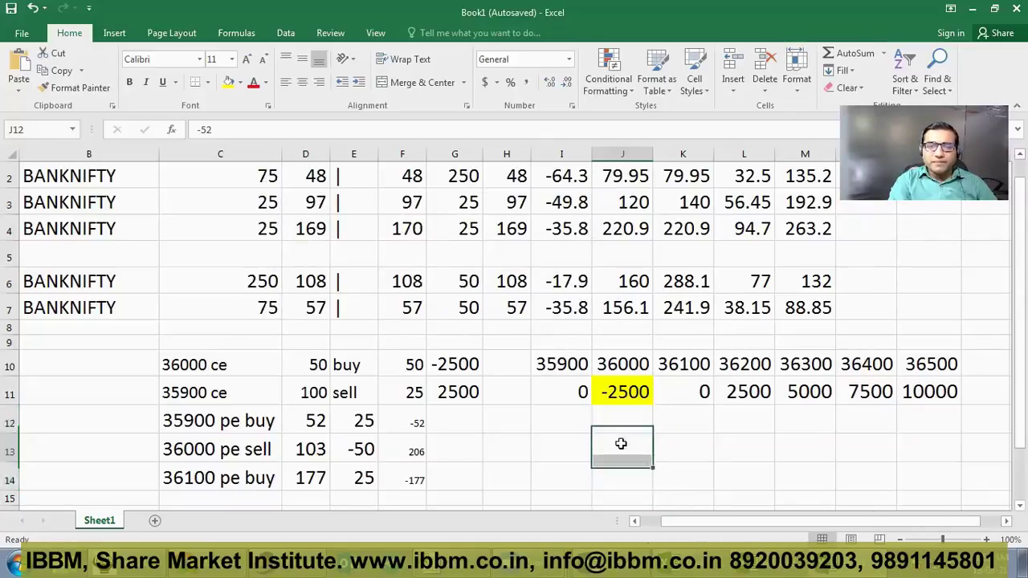
# Enter =25*80 in J12 as the put strategy's profit at 36000 and set its font size to 22.
pyautogui.write('=25*80')
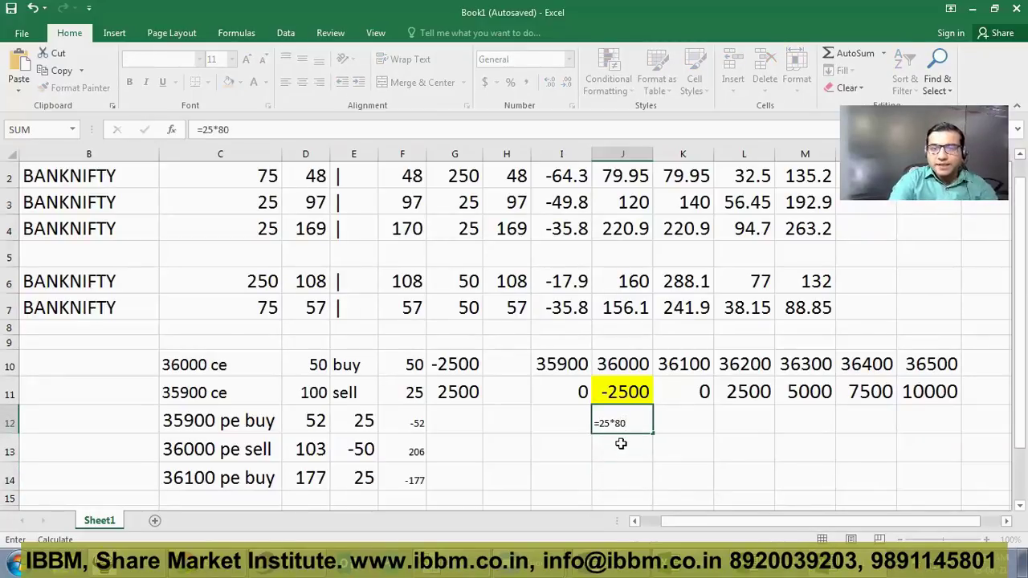
pyautogui.press('Return')
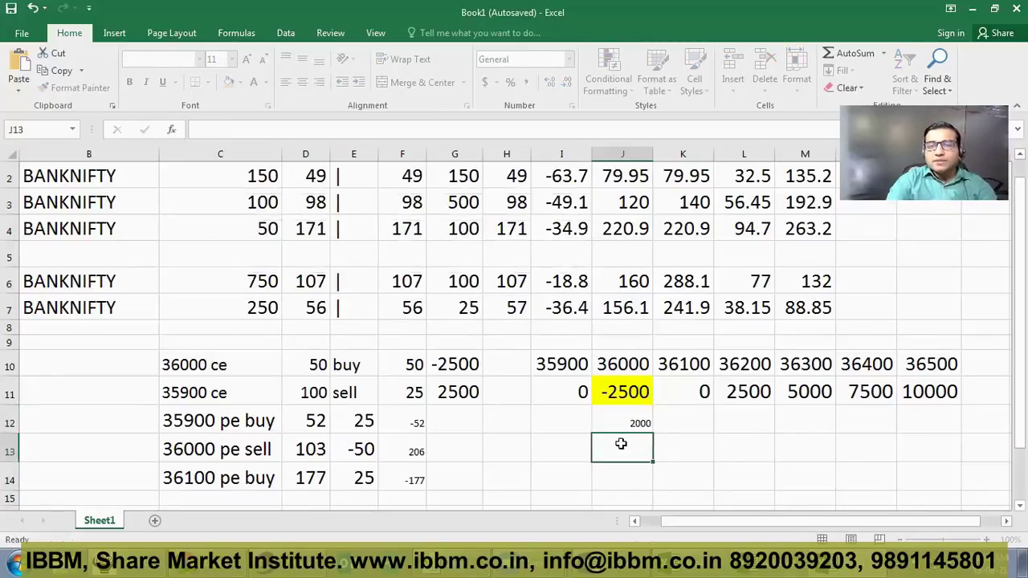
pyautogui.press('Up')
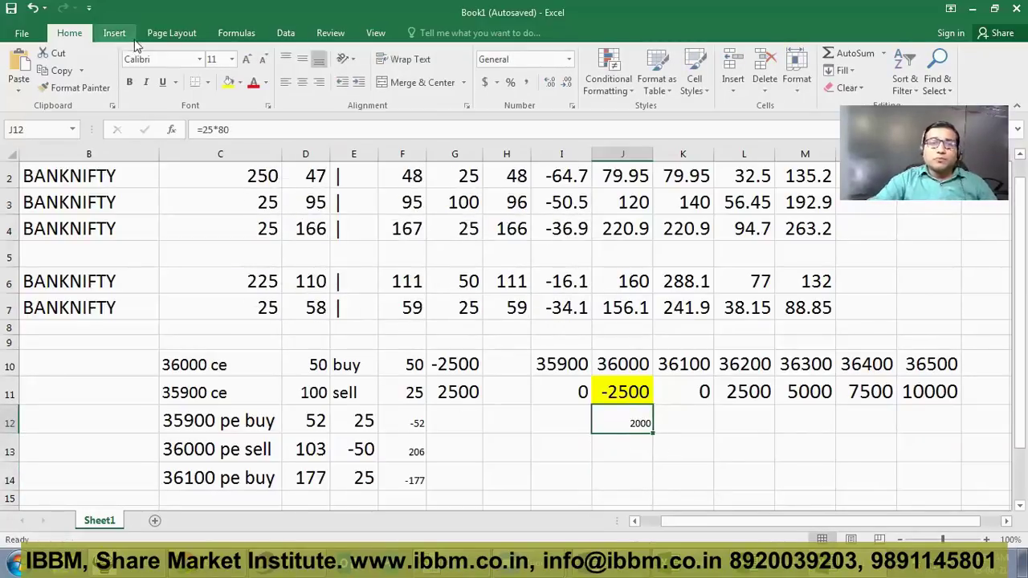
pyautogui.click(230, 62)
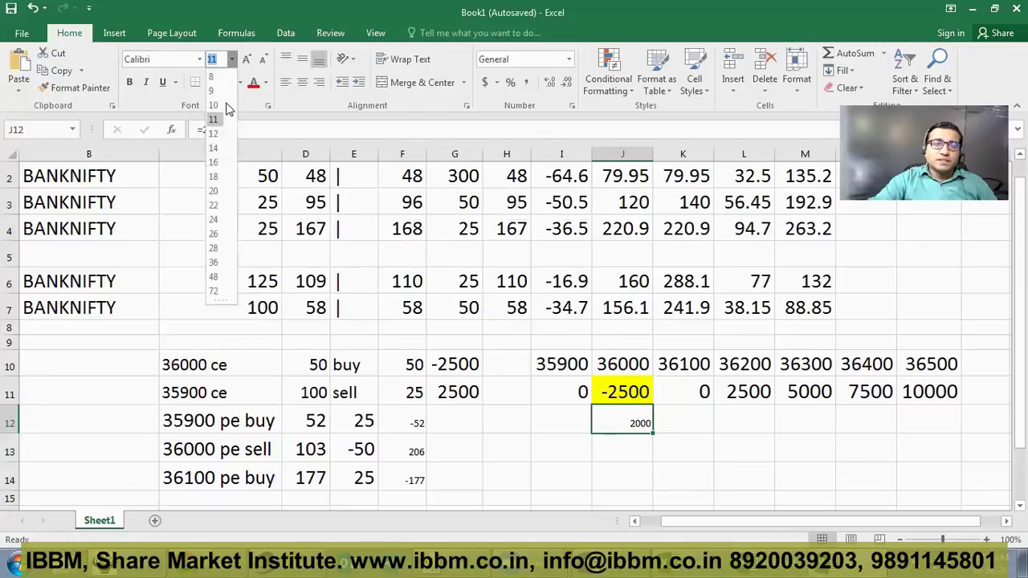
pyautogui.click(216, 205)
pyautogui.click(684, 430)
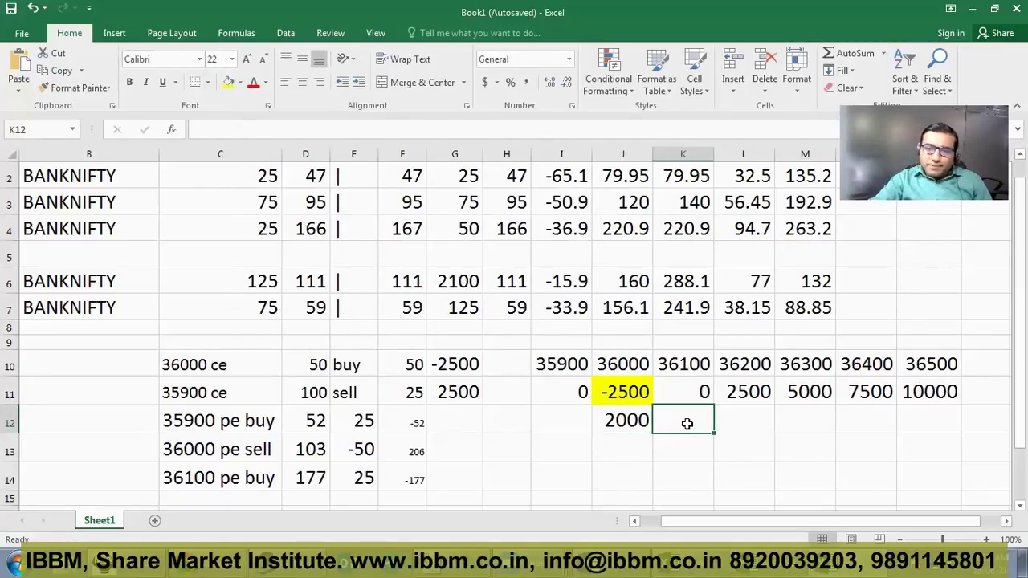
# Widen column G so that its longer quote values fit.
pyautogui.click(639, 389)
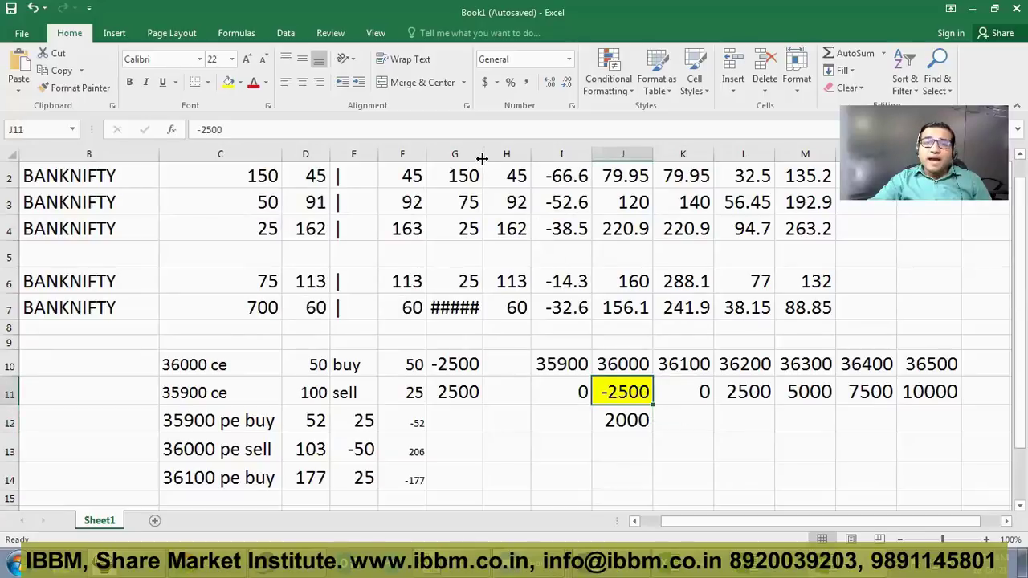
pyautogui.moveTo(489, 158); pyautogui.dragTo(505, 158)
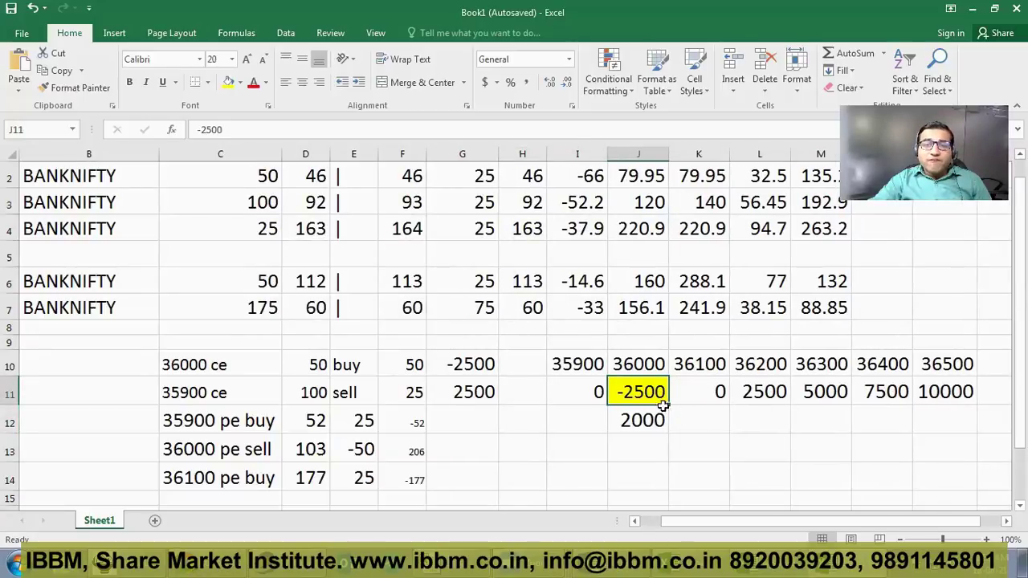
pyautogui.click(706, 419)
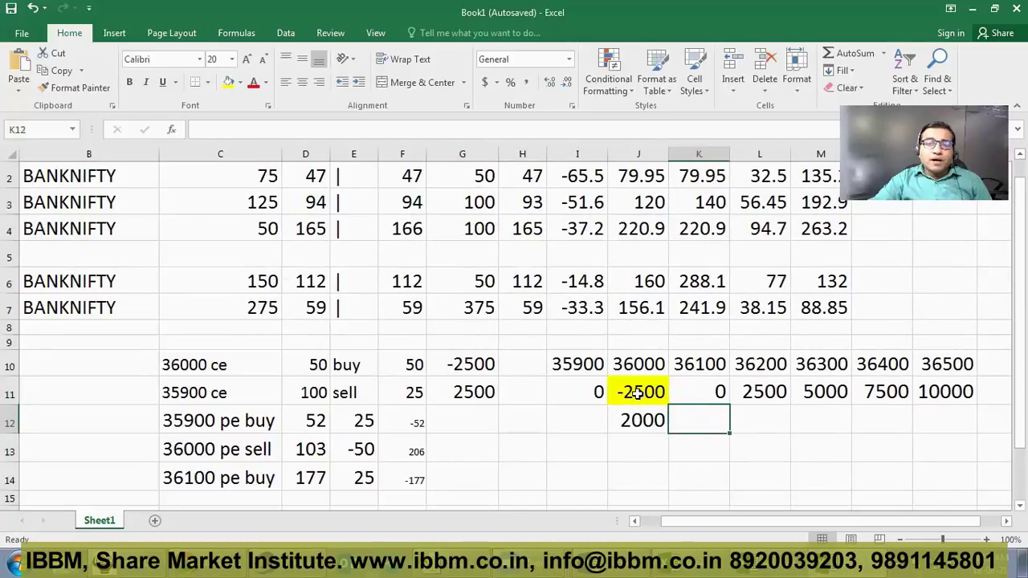
# Total J11:J12 in J13 with AutoSum and set the result's font size to 22.
pyautogui.moveTo(639, 392); pyautogui.dragTo(640, 419)
pyautogui.click(851, 54)
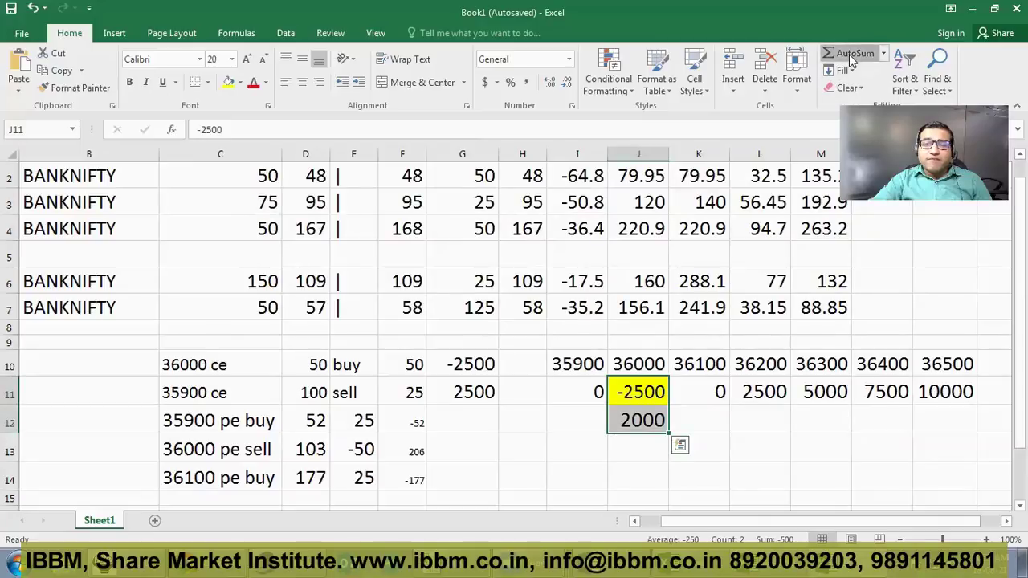
pyautogui.click(627, 449)
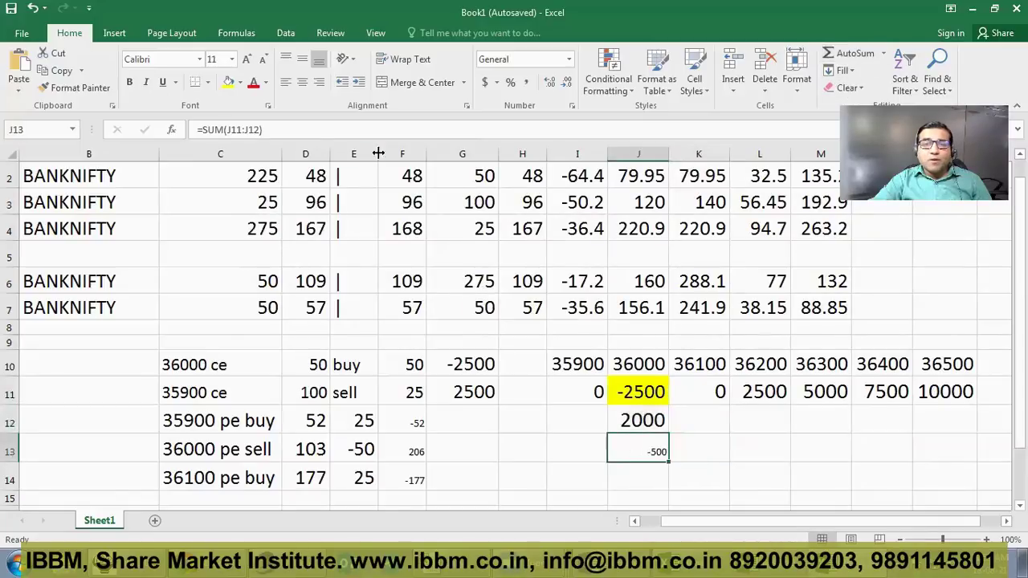
pyautogui.click(231, 61)
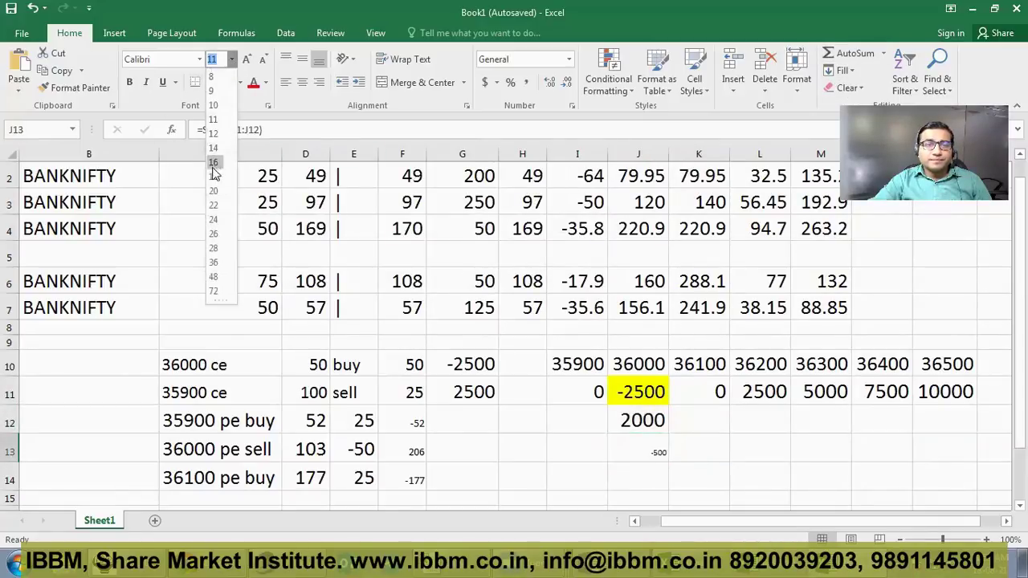
pyautogui.click(211, 207)
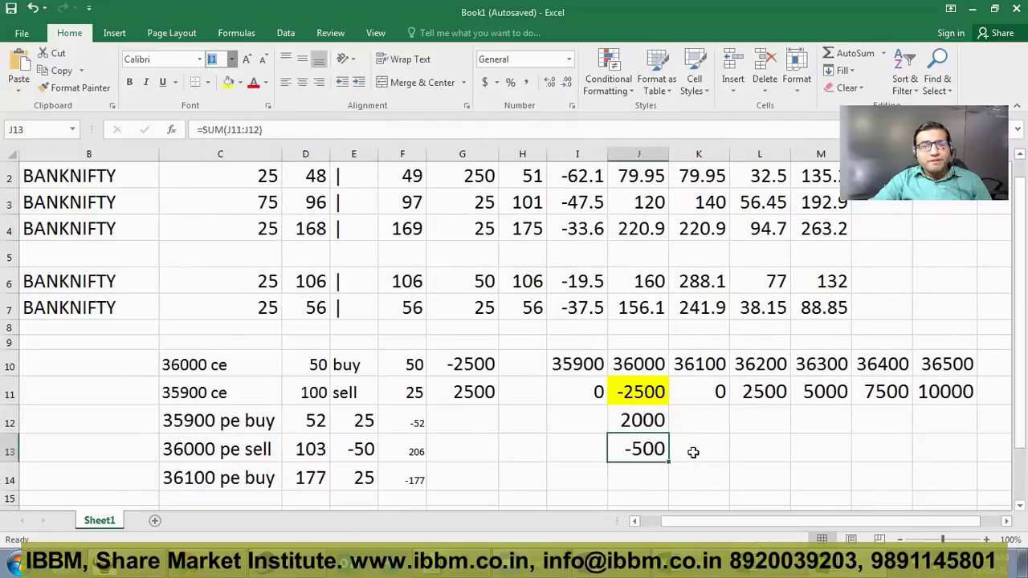
# Highlight the combined result in J13 in yellow and review the call payoffs for 36100 to 36500 in row 11.
pyautogui.click(228, 81)
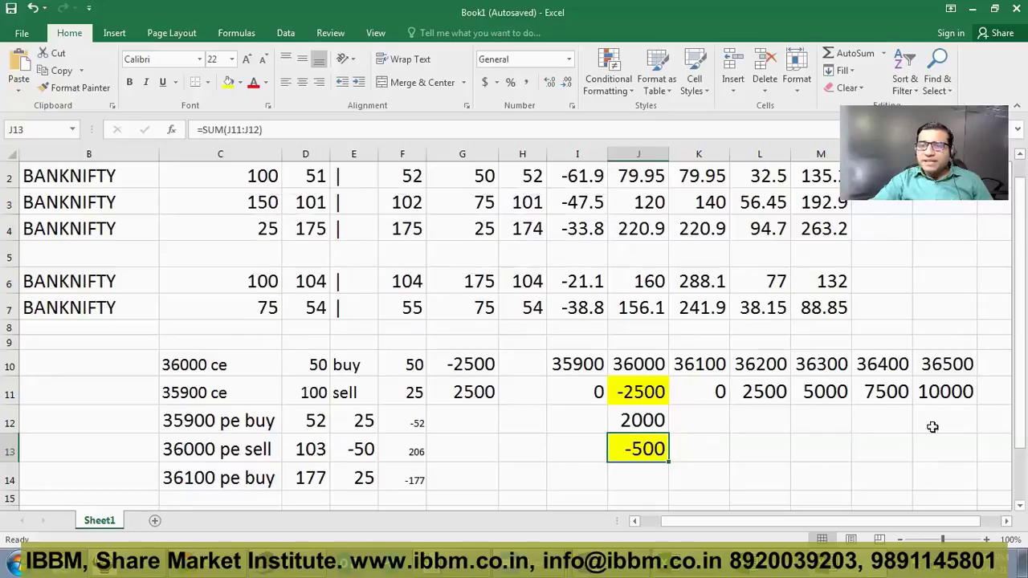
pyautogui.click(711, 392)
pyautogui.click(763, 392)
pyautogui.click(820, 392)
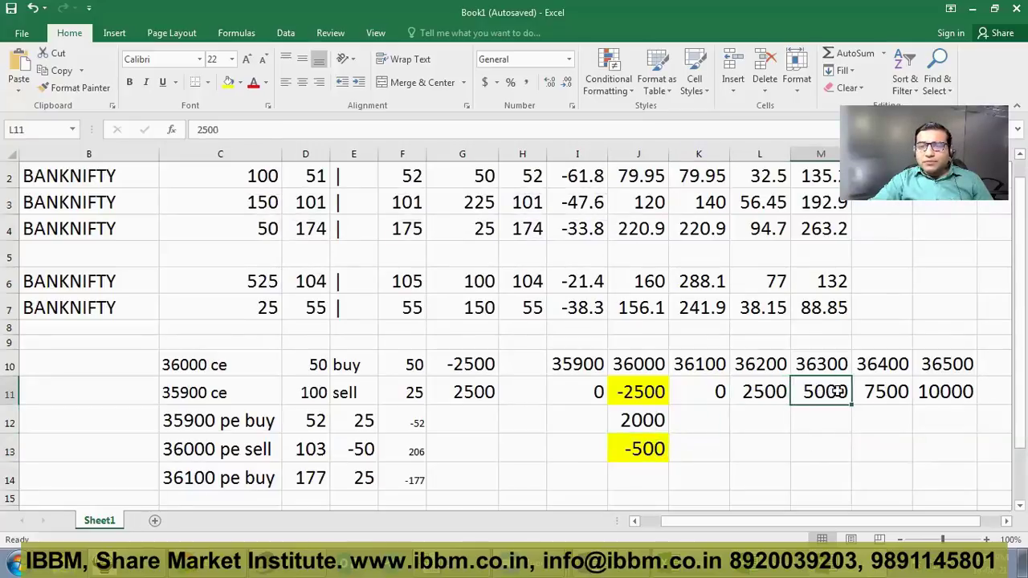
pyautogui.click(883, 390)
pyautogui.click(947, 386)
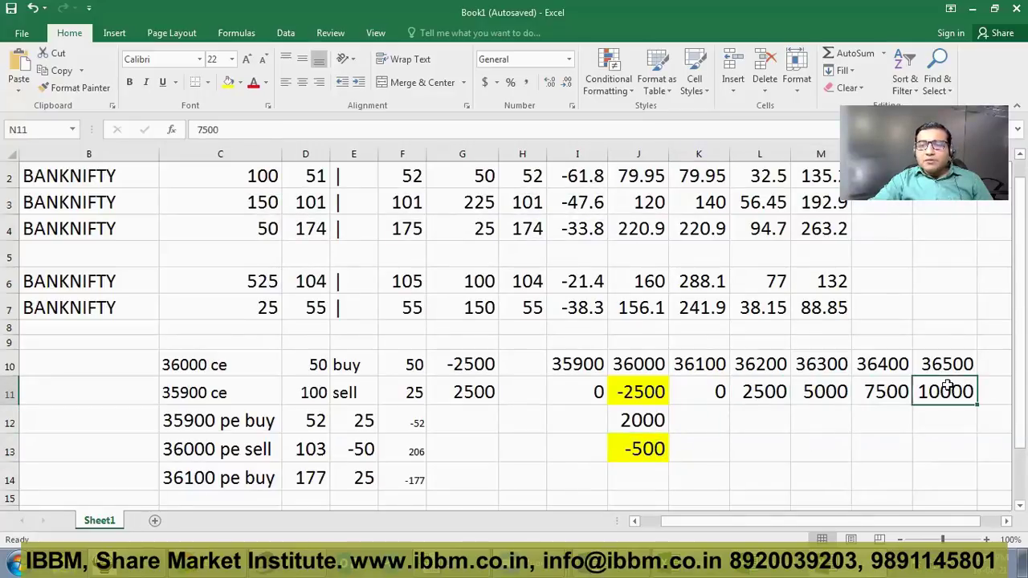
pyautogui.click(770, 391)
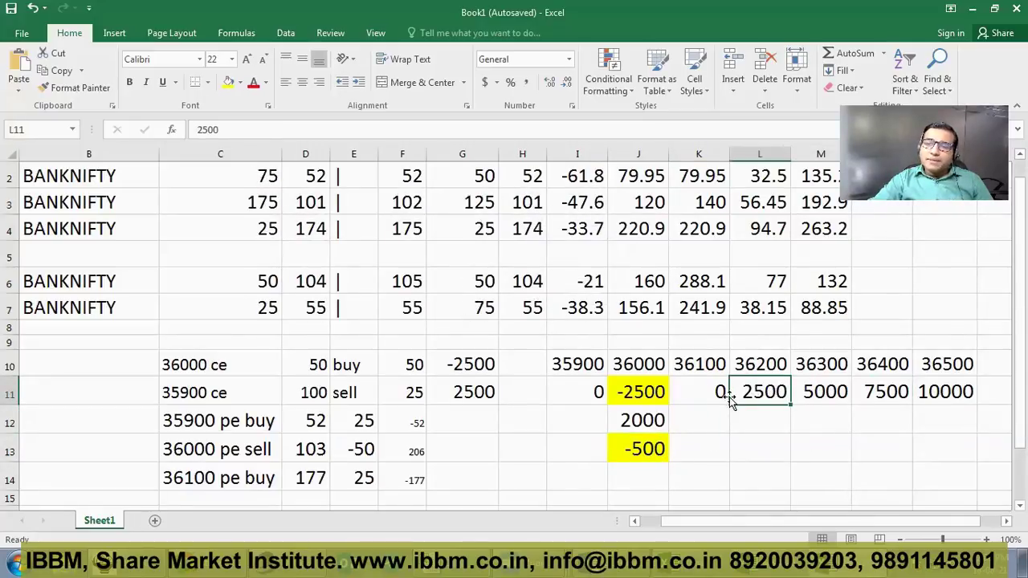
# Enter -500 as the put strategy's loss at 36200 and 36300 in L12 and M12.
pyautogui.click(761, 425)
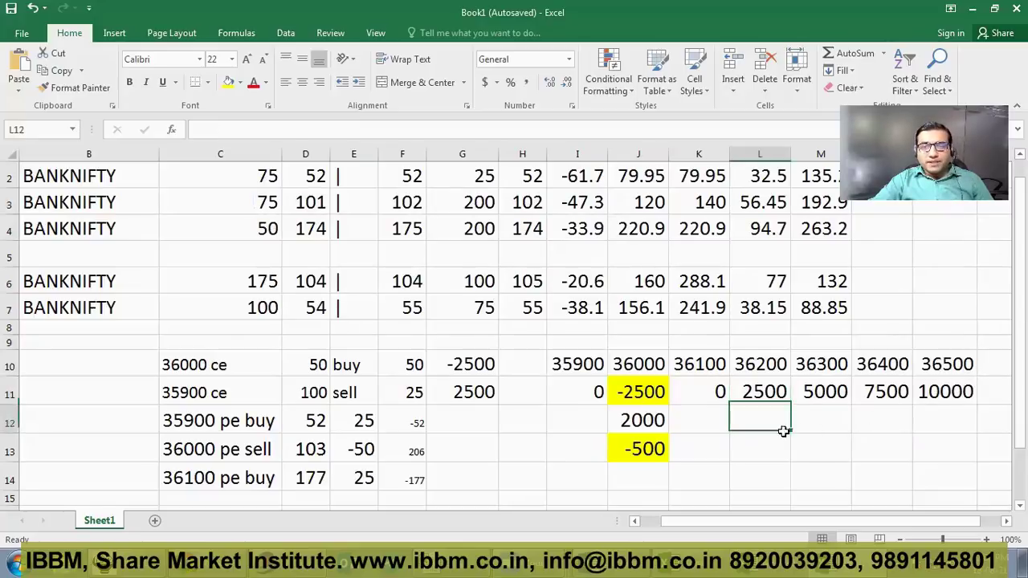
pyautogui.write('-50')
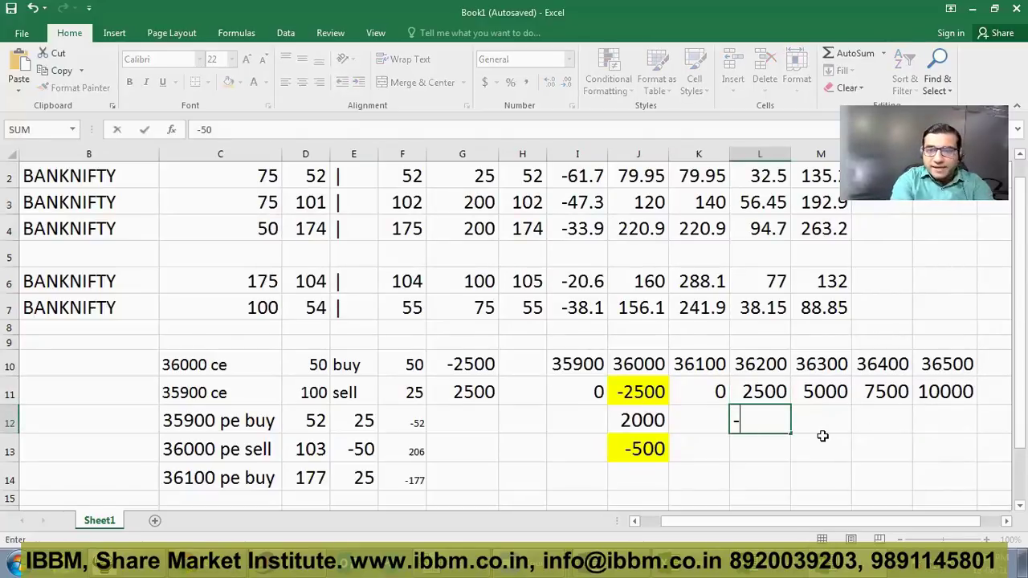
pyautogui.write('0')
pyautogui.press('Return')
pyautogui.click(822, 433)
pyautogui.write('-500')
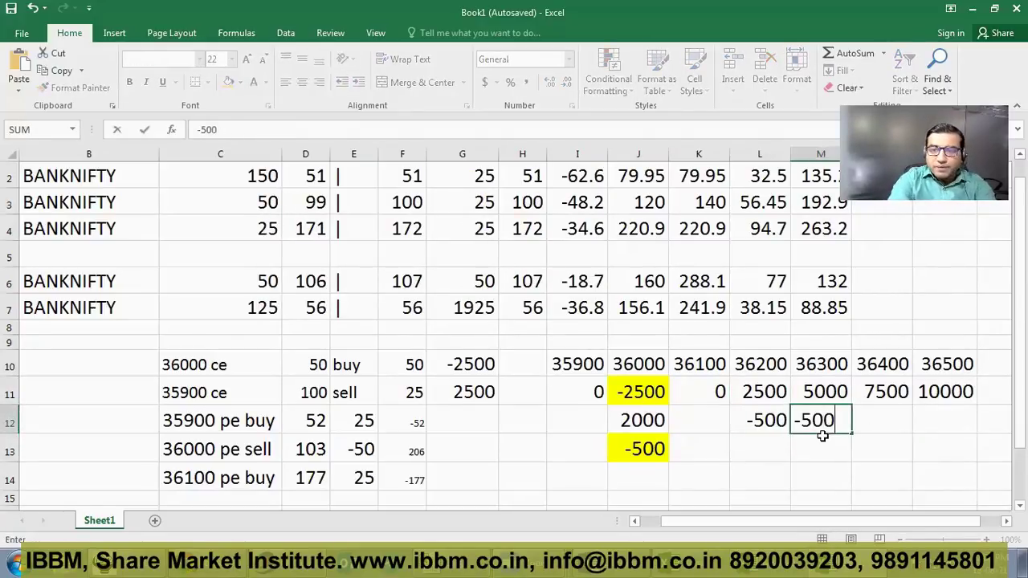
pyautogui.press('Return')
# Enter -500 as the put strategy's loss at 36400 and 36500 in N12 and O12.
pyautogui.press('Up')
pyautogui.press('Right')
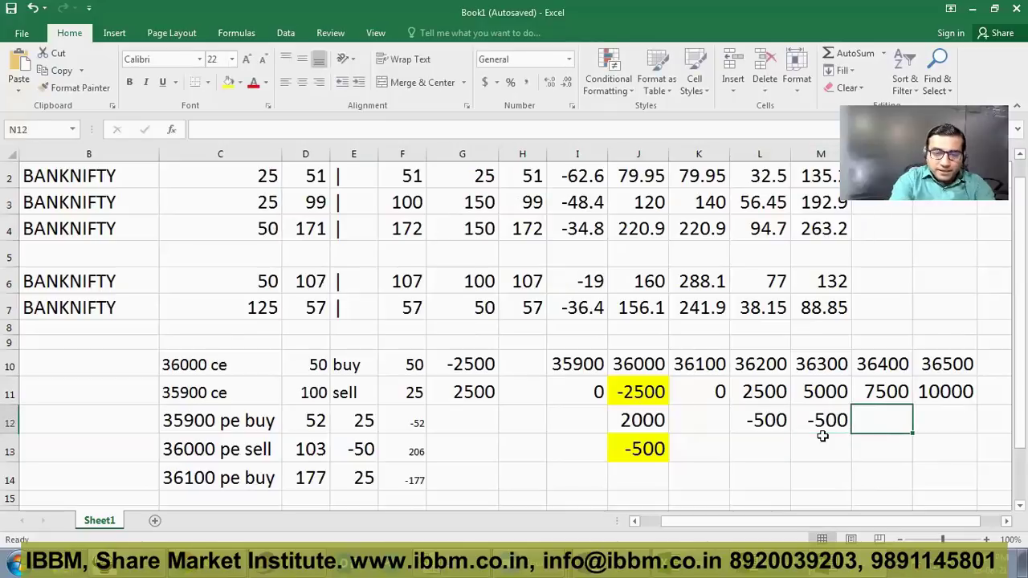
pyautogui.write('-500')
pyautogui.press('Return')
pyautogui.press('Up')
pyautogui.press('Right')
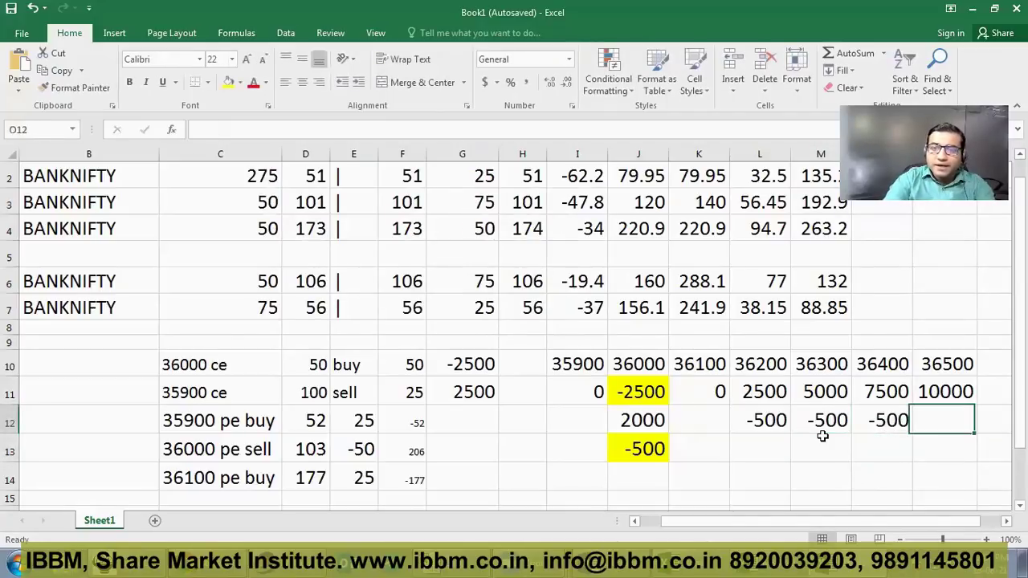
pyautogui.write('-500')
pyautogui.press('Return')
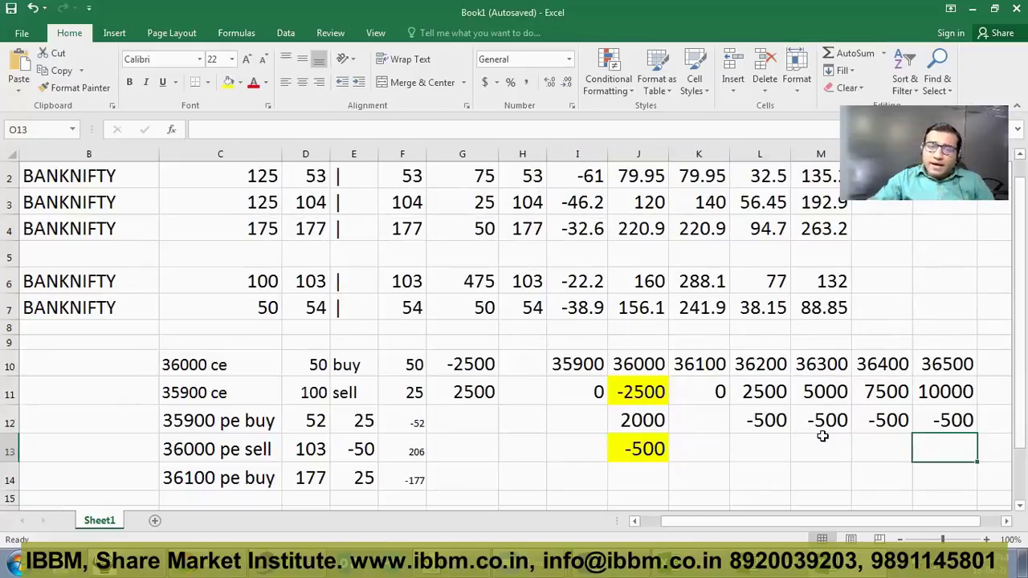
# Switch to the trading terminal and check the live BANKNIFTY option quotes.
pyautogui.hotkey('alt', 'Tab')
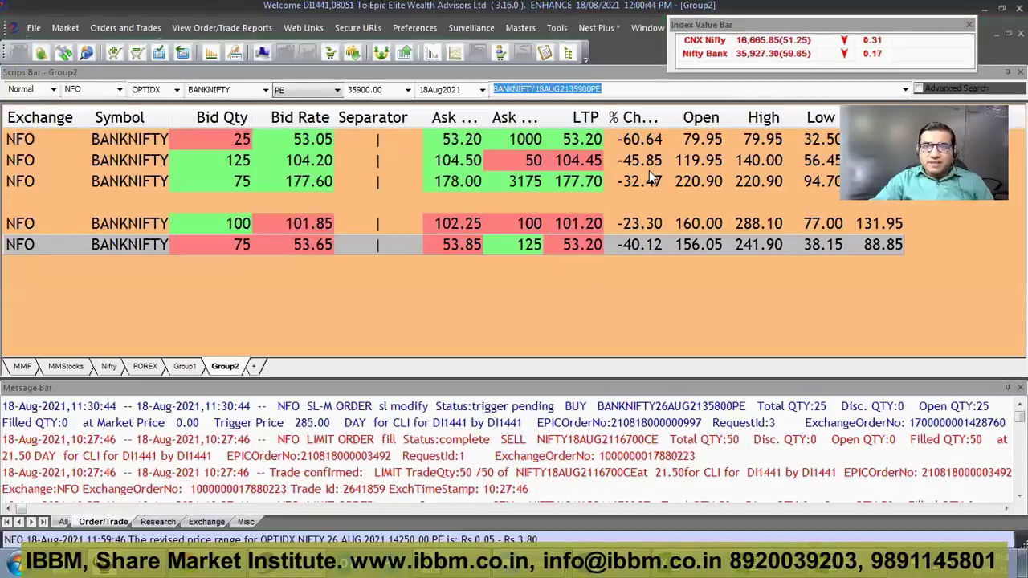
pyautogui.click(535, 181)
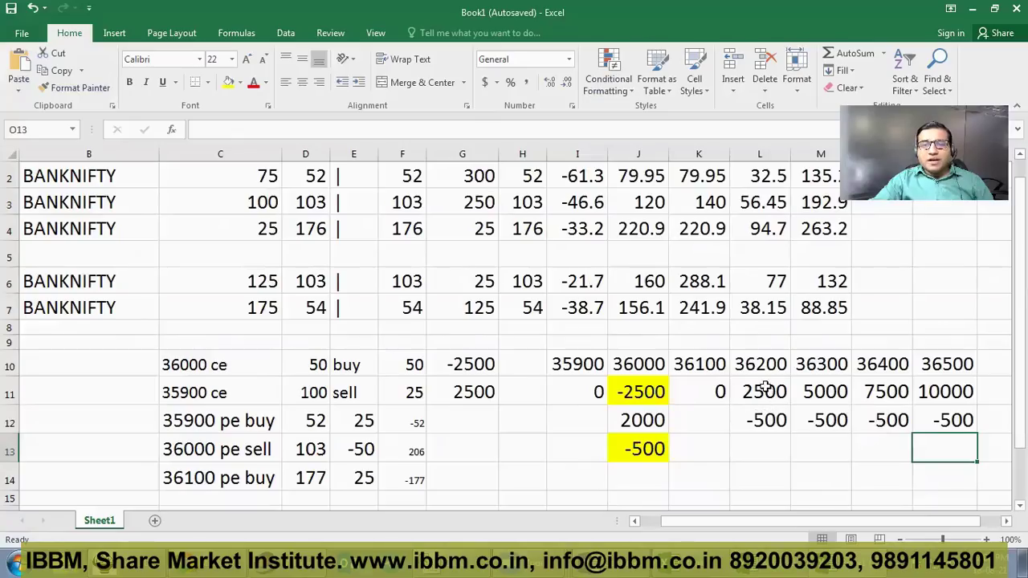
# In the Excel sheet, compare the call payoffs for 36200 to 36500 in row 11 with the put losses beneath them.
pyautogui.moveTo(767, 390); pyautogui.dragTo(834, 388)
pyautogui.click(766, 392)
pyautogui.click(823, 392)
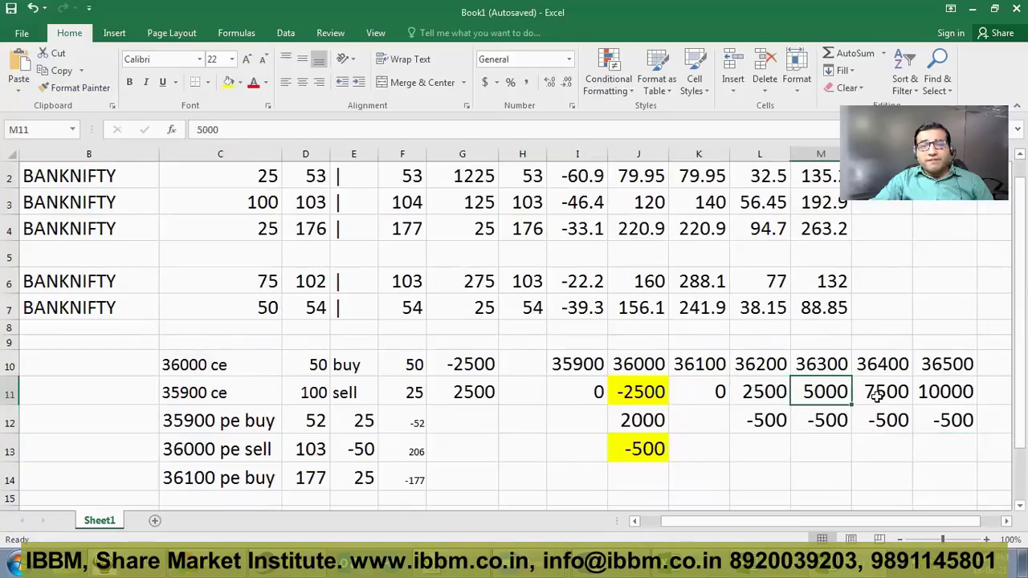
pyautogui.click(883, 393)
pyautogui.click(949, 394)
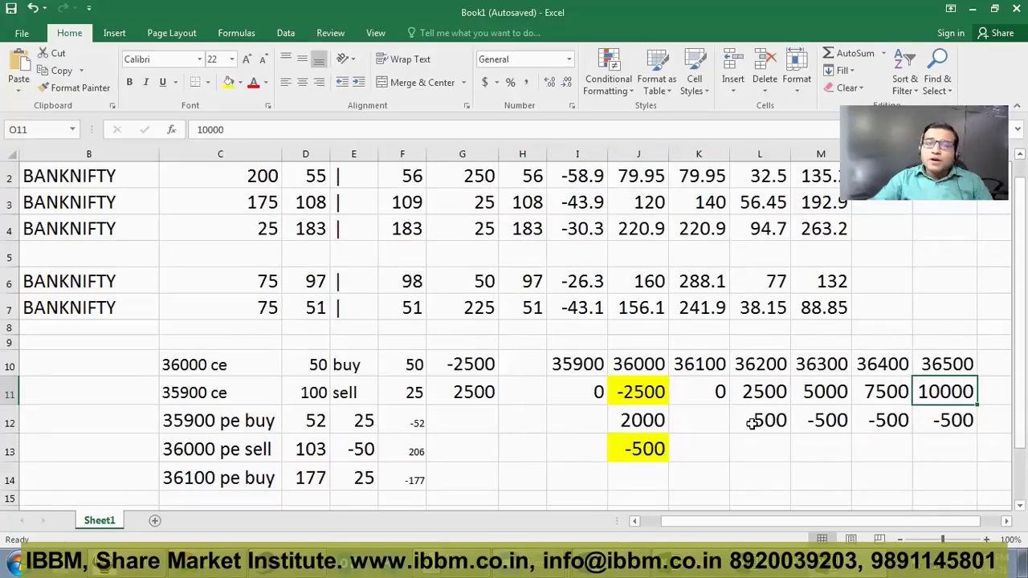
pyautogui.click(563, 420)
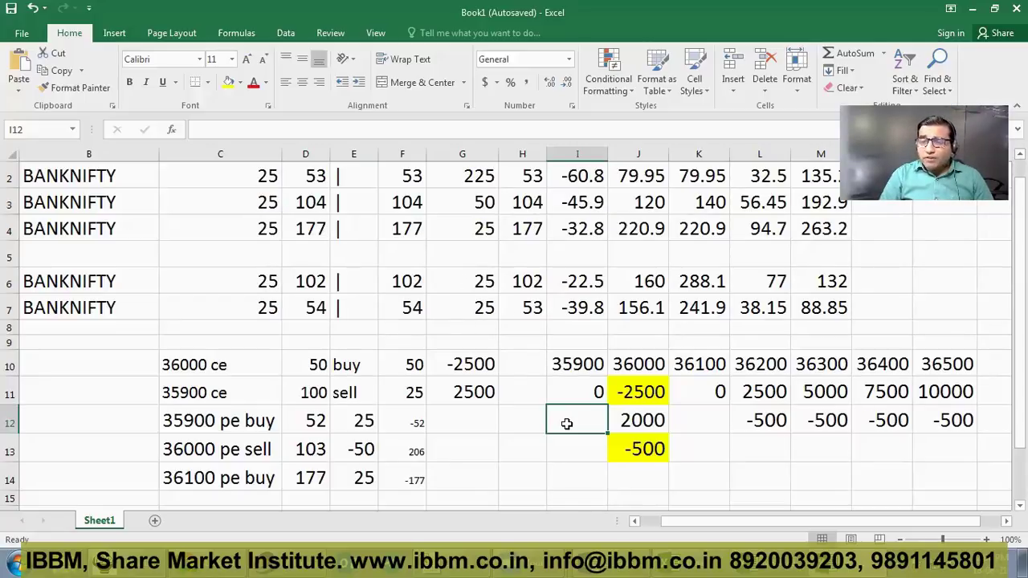
pyautogui.click(783, 392)
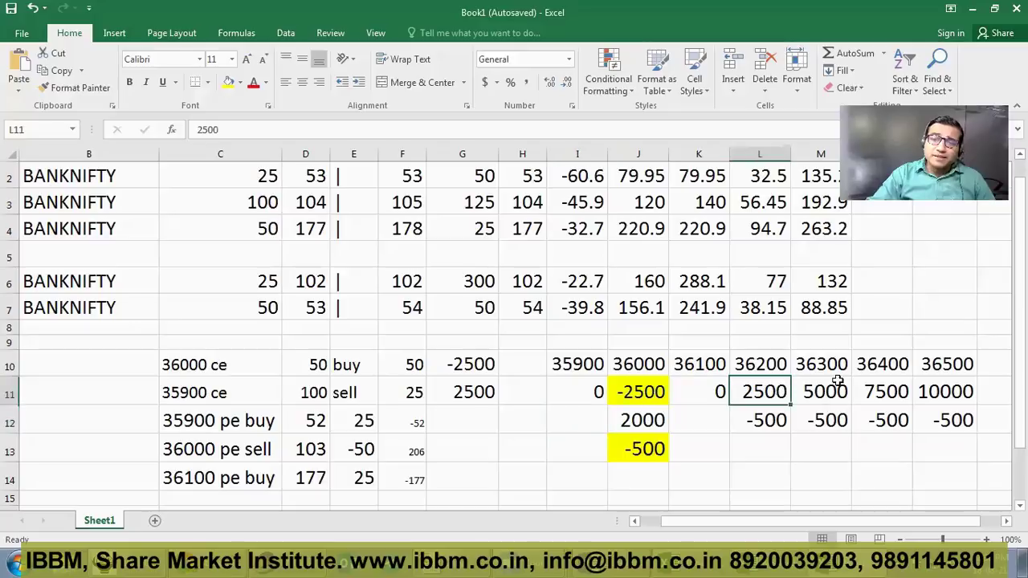
pyautogui.press('Right')
pyautogui.press('Right')
pyautogui.press('Right')
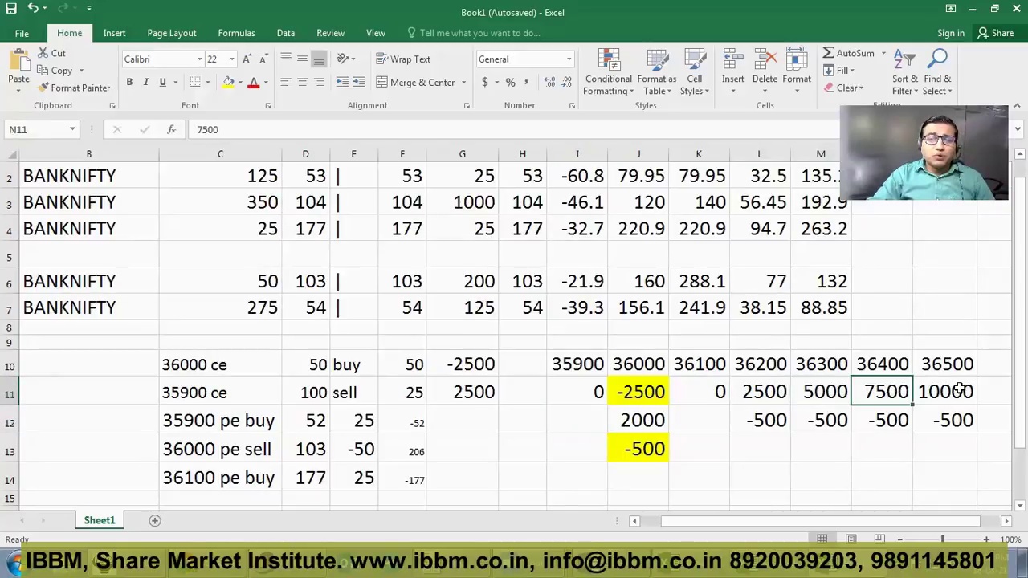
pyautogui.click(757, 449)
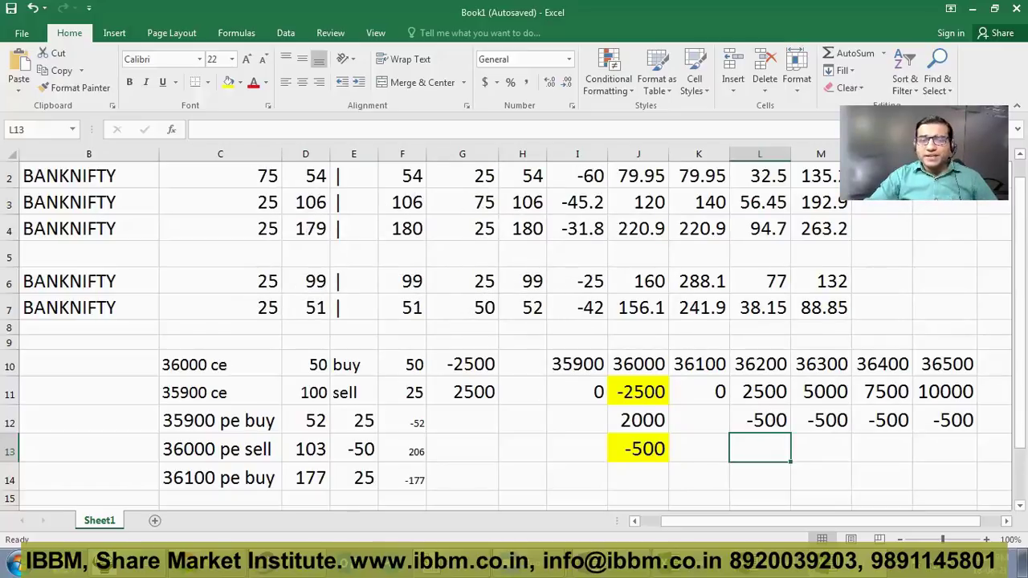
# View the Investing.com stock charts in the browser and recheck the BANKNIFTY option quotes in the trading terminal.
pyautogui.click(208, 571)
pyautogui.click(311, 8)
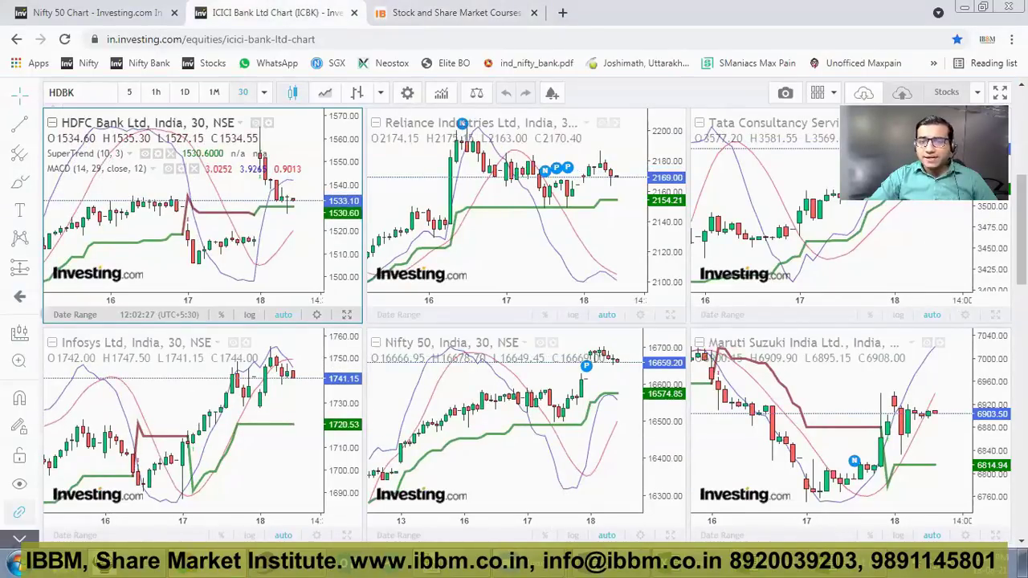
pyautogui.hotkey('alt', 'Tab')
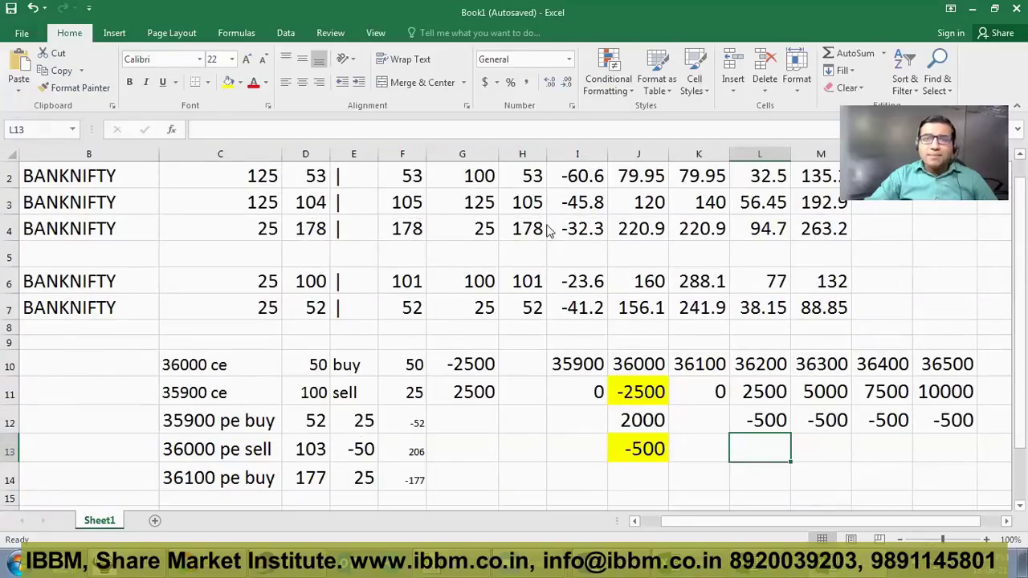
pyautogui.hotkey('alt', 'Tab')
pyautogui.click(581, 227)
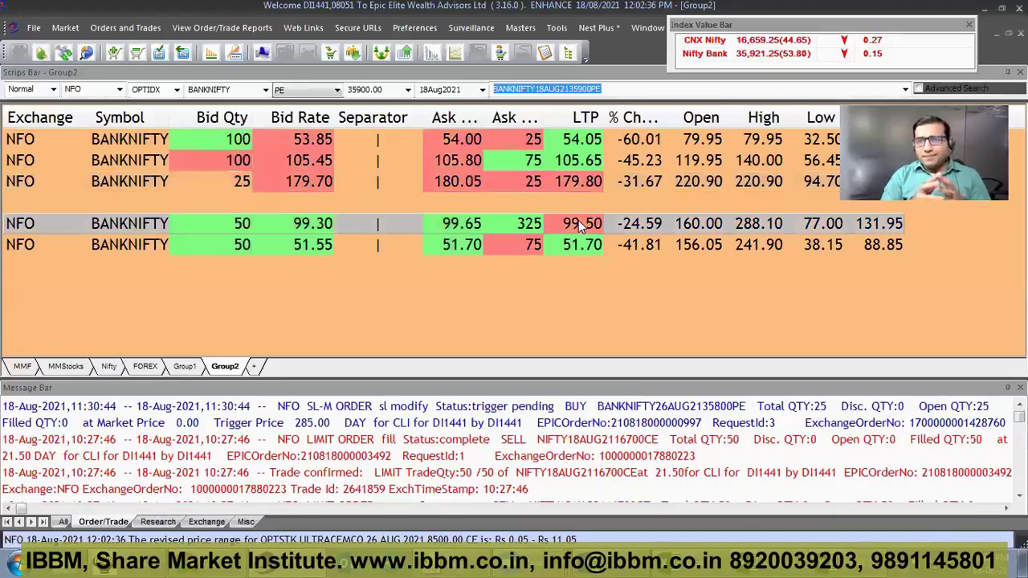